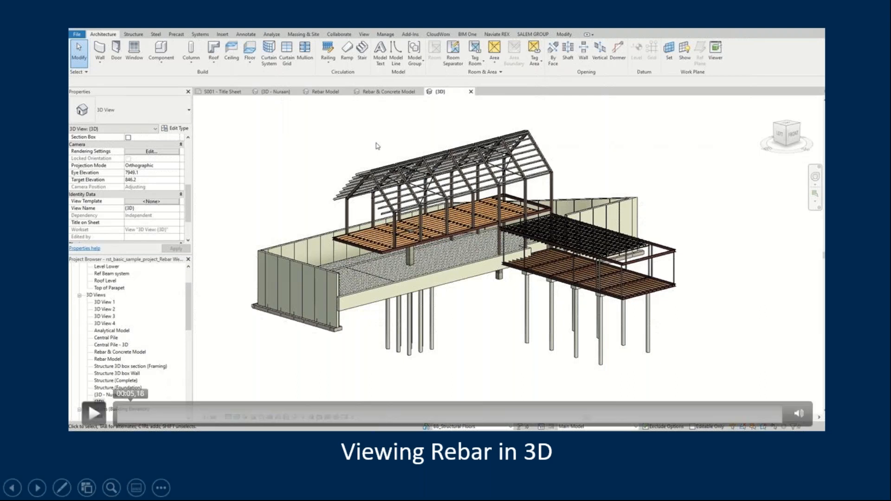
left_click(92, 417)
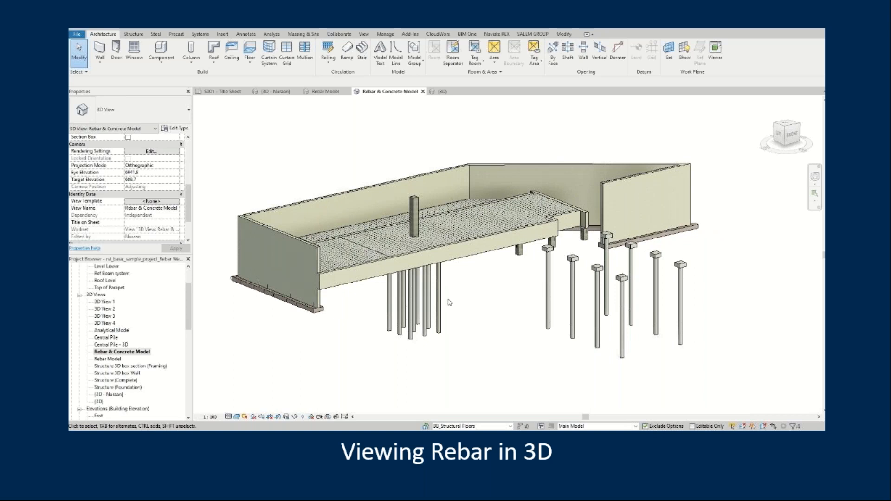
Open the Rebar & Concrete Model view's visibility/graphics overrides and turn on halftone for Structural Beam Systems.
key("v")
key("g")
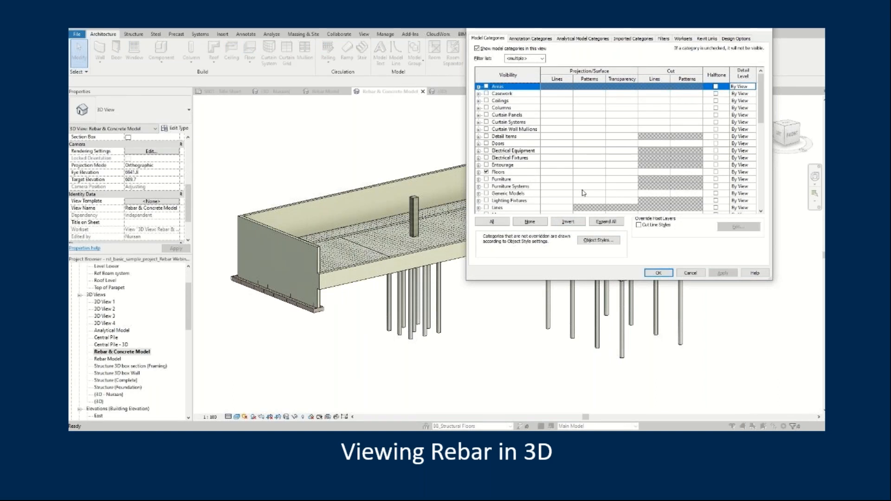
scroll(583, 192, "down", 12)
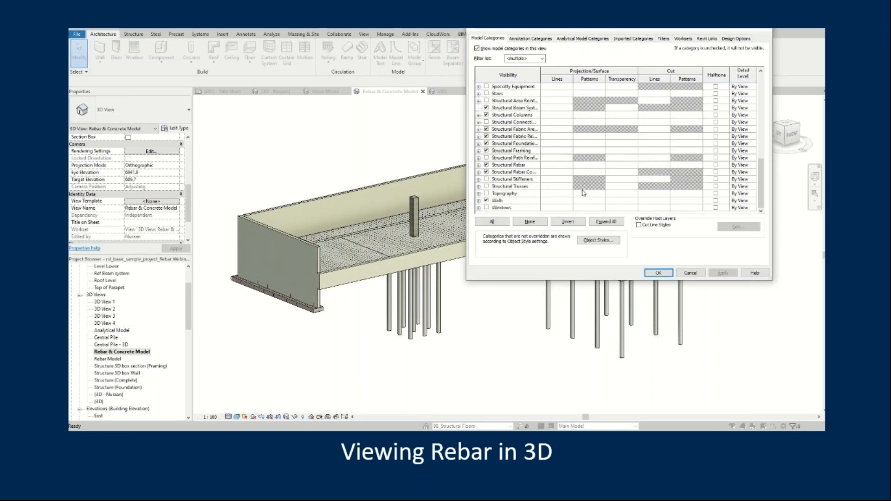
left_click(623, 109)
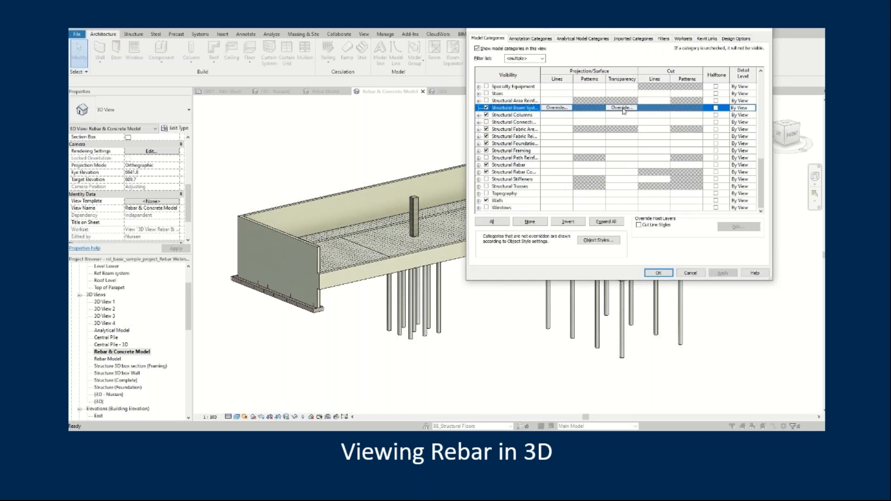
left_click(623, 108)
left_click(666, 152)
double_click(666, 152)
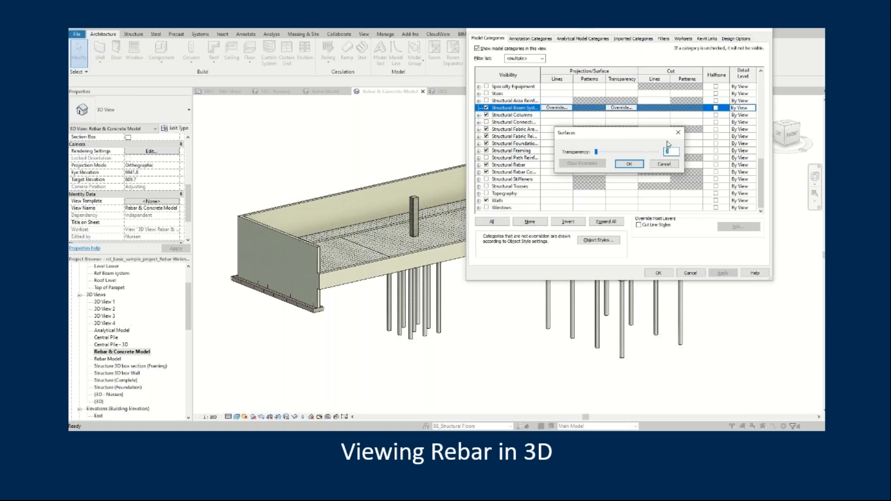
left_click(678, 132)
left_click(715, 107)
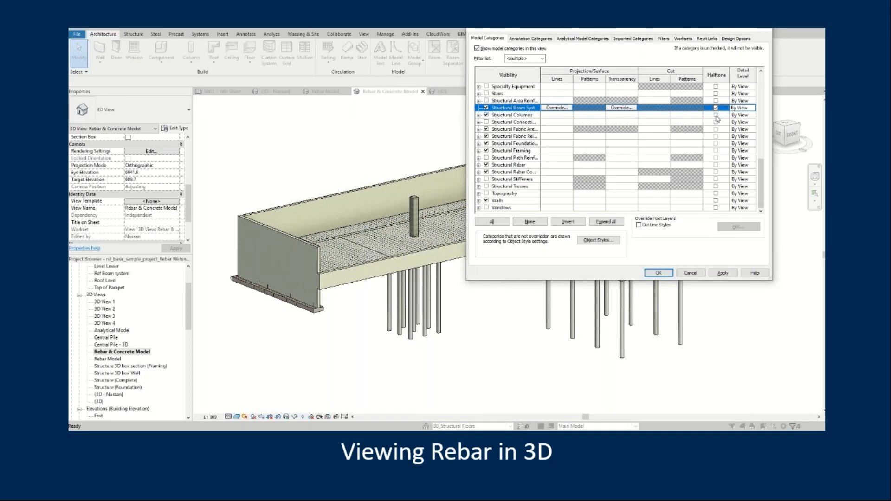
mouse_move(325, 412)
left_click_drag(332, 410, 389, 414)
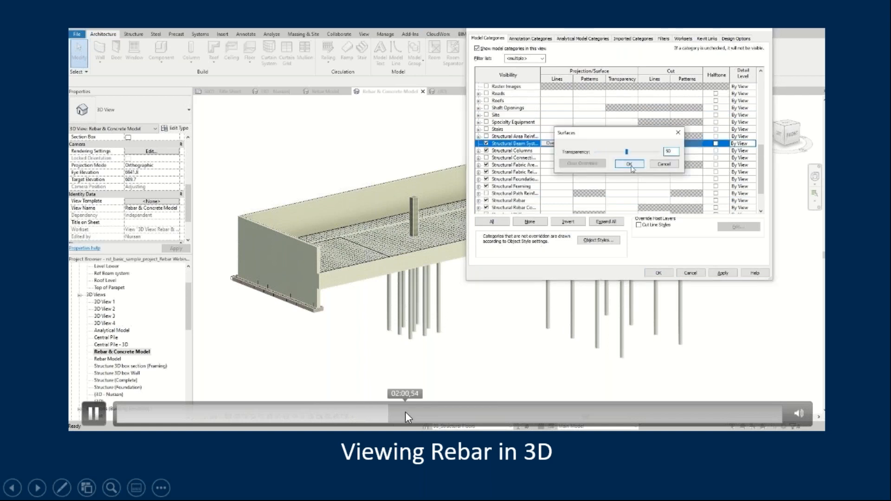
left_click(405, 411)
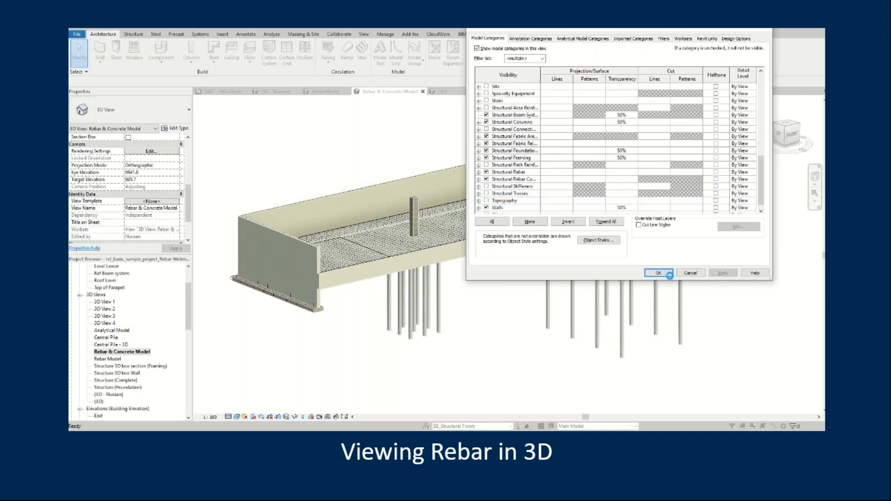
Apply the 50% transparency overrides for structural beam systems, columns, foundations, framing and walls to the view.
left_click(669, 275)
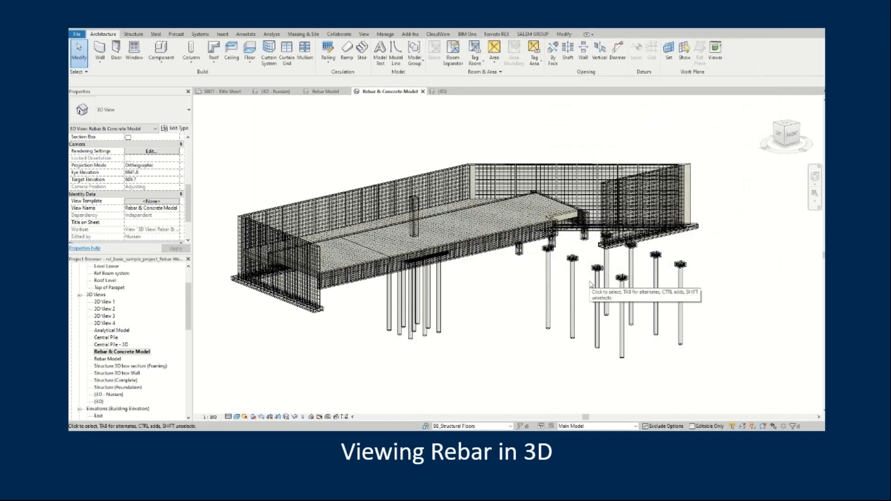
Override the surface transparency of the Floors category to 50% in the current 3D view.
key("v")
key("v")
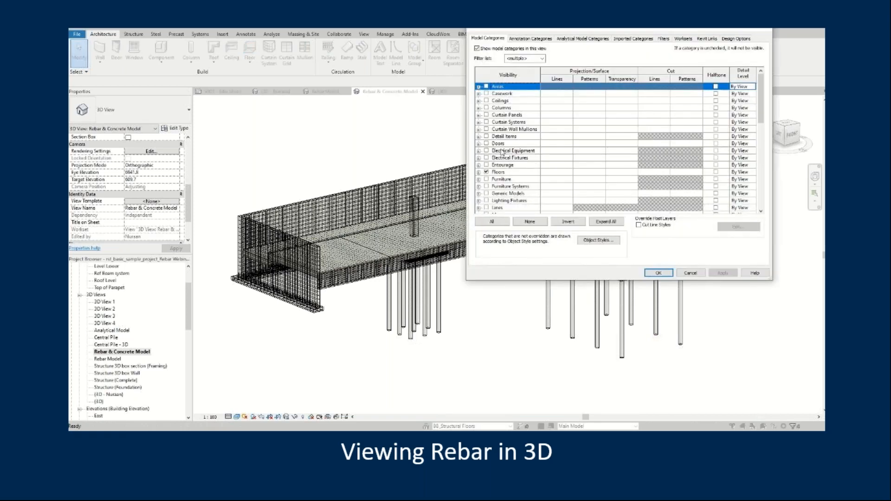
left_click(608, 172)
left_click(621, 172)
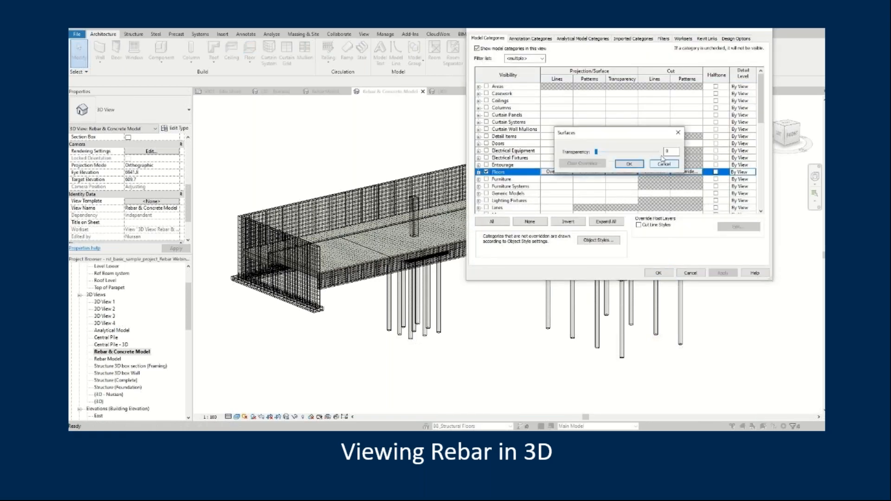
left_click_drag(675, 152, 658, 155)
type("50")
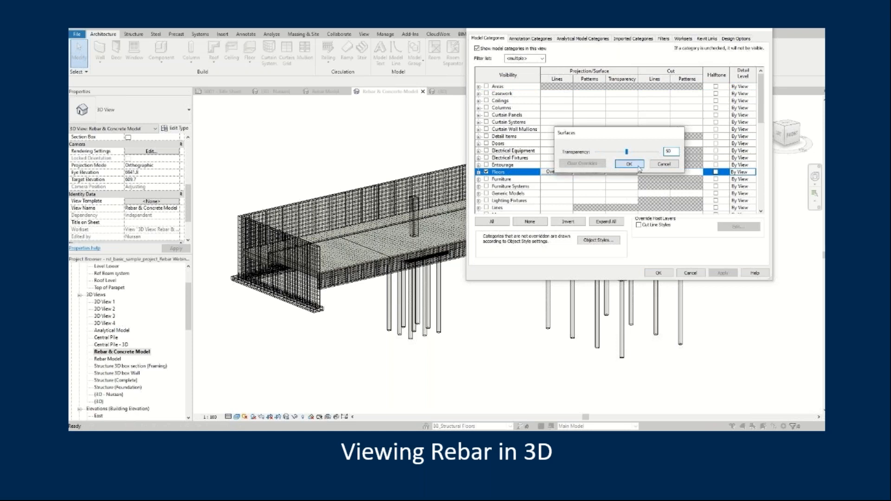
left_click(629, 164)
left_click(659, 272)
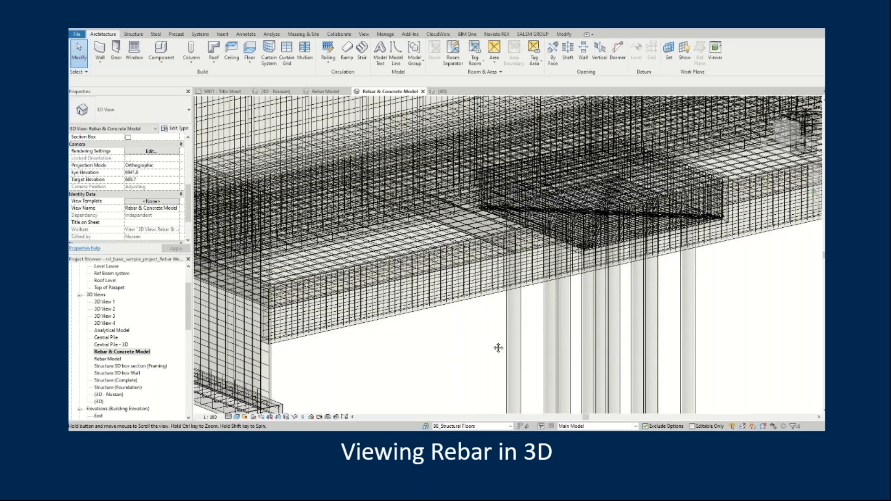
Select the rebar sets in the end wall and its strip footing, including the footing stirrups.
scroll(534, 356, "up", 5)
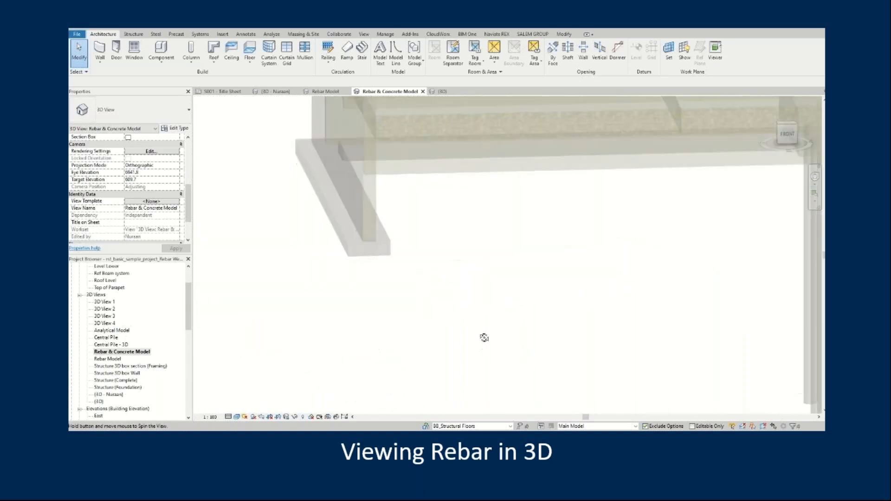
middle_click_drag(489, 255, 477, 358)
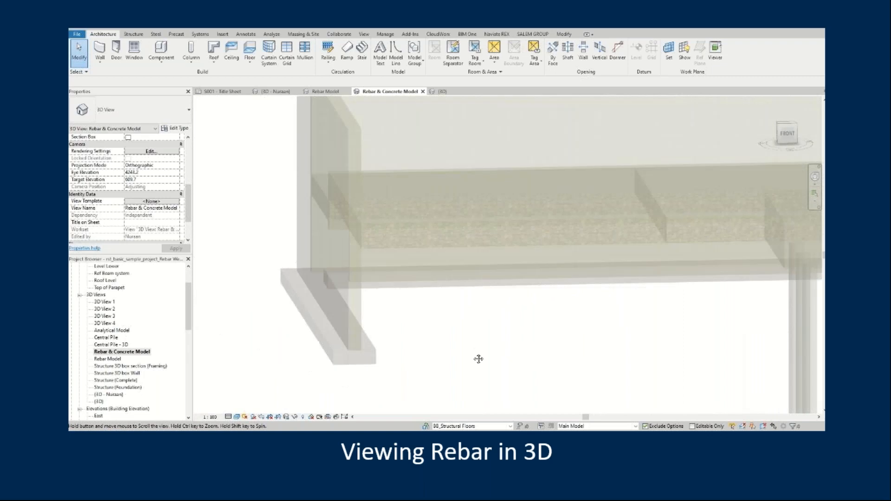
scroll(486, 354, "up", 2)
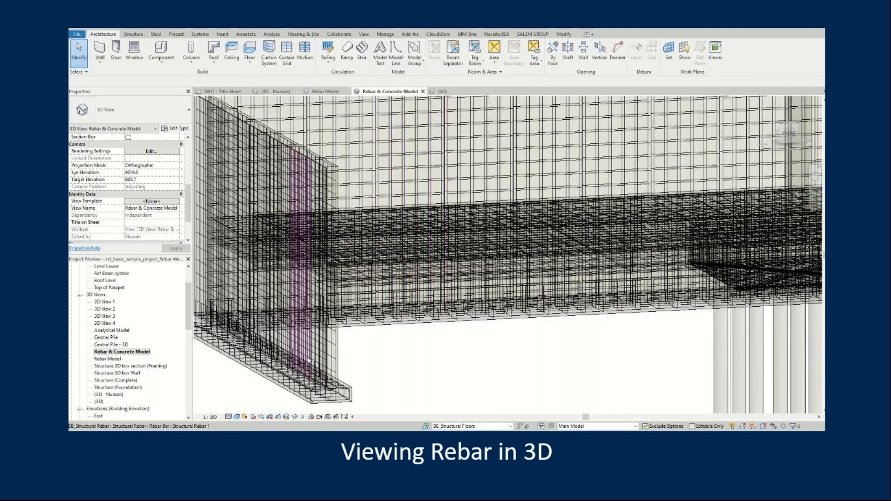
scroll(371, 334, "up", 5)
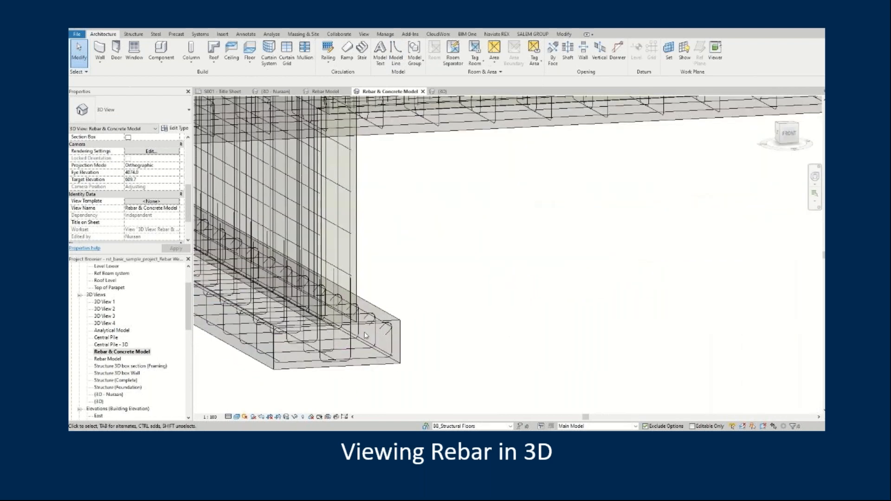
left_click(360, 333)
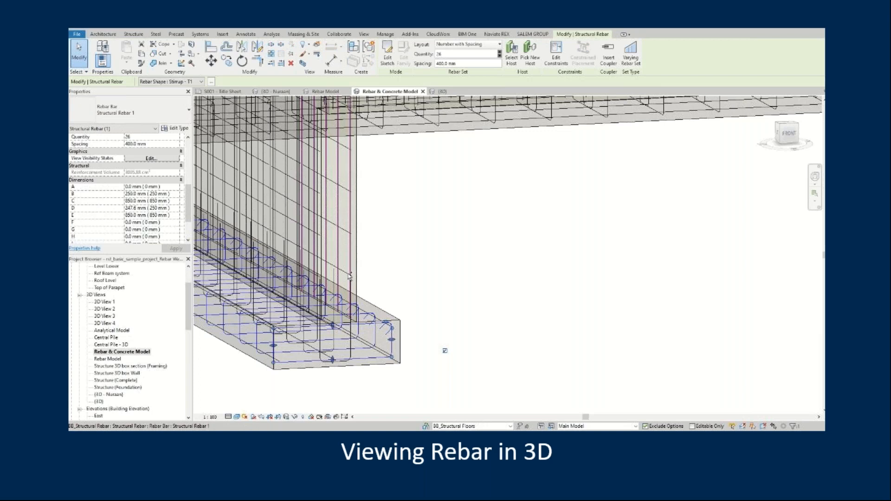
left_click(289, 245, "ctrl")
left_click(337, 269, "ctrl")
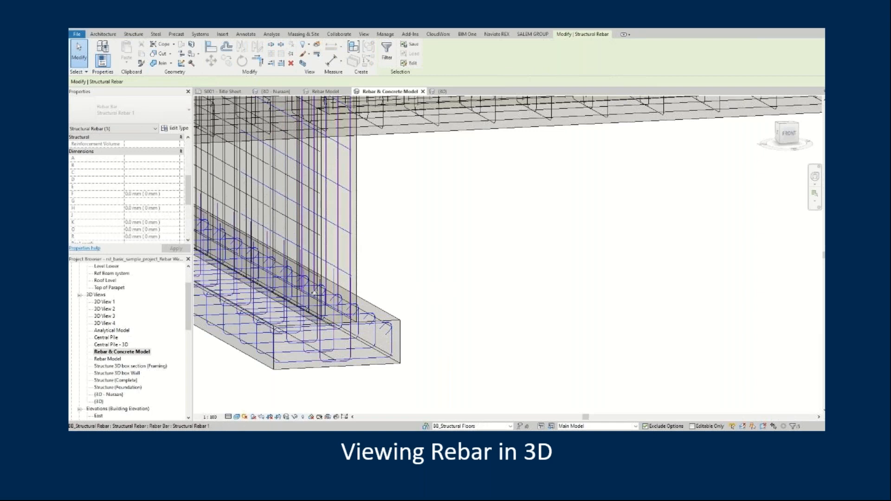
left_click(316, 356, "ctrl")
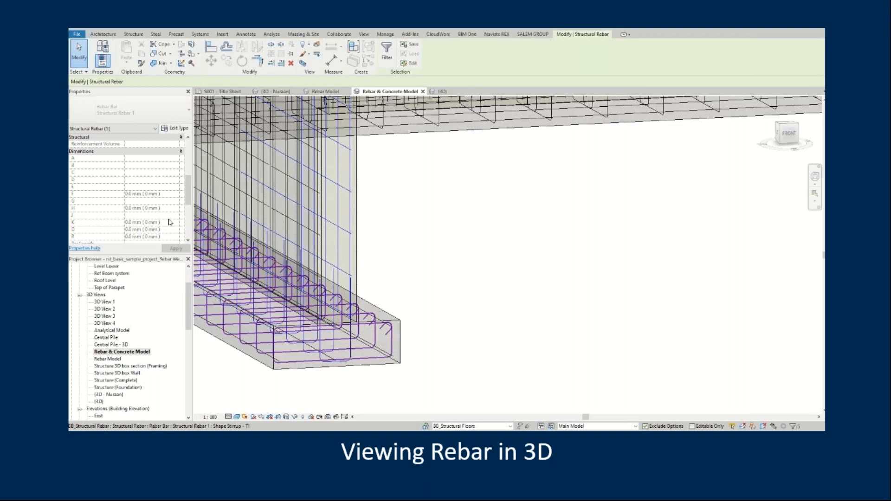
Set the selected rebar's view visibility states to view as solid in the Rebar Model and Rebar & Concrete Model 3D views.
scroll(169, 219, "down", 5)
scroll(169, 220, "up", 5)
scroll(169, 220, "up", 4)
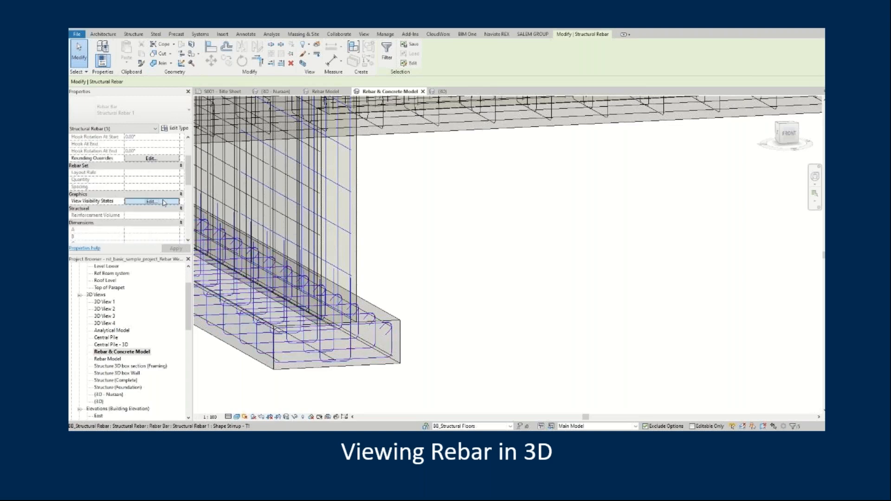
left_click(165, 202)
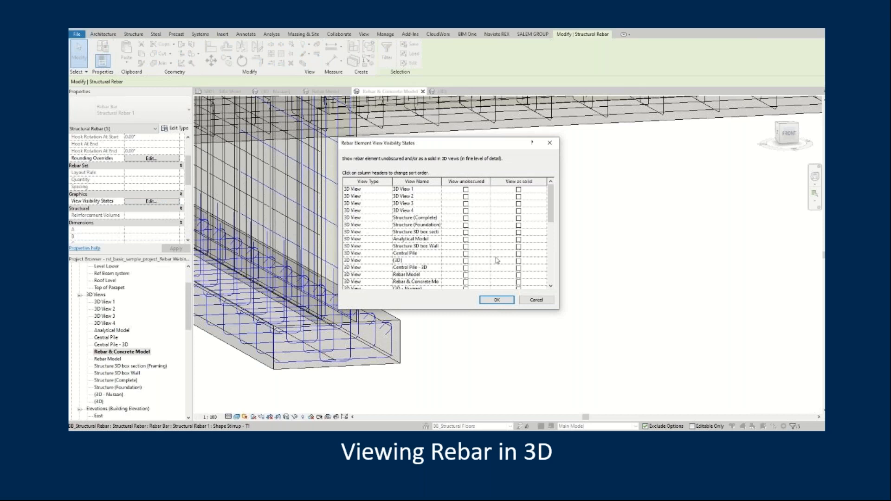
scroll(466, 267, "down", 2)
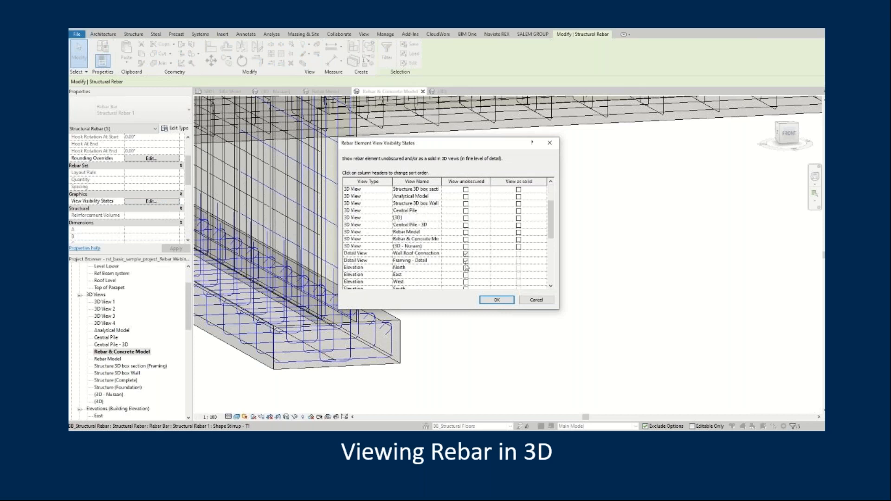
left_click(519, 233)
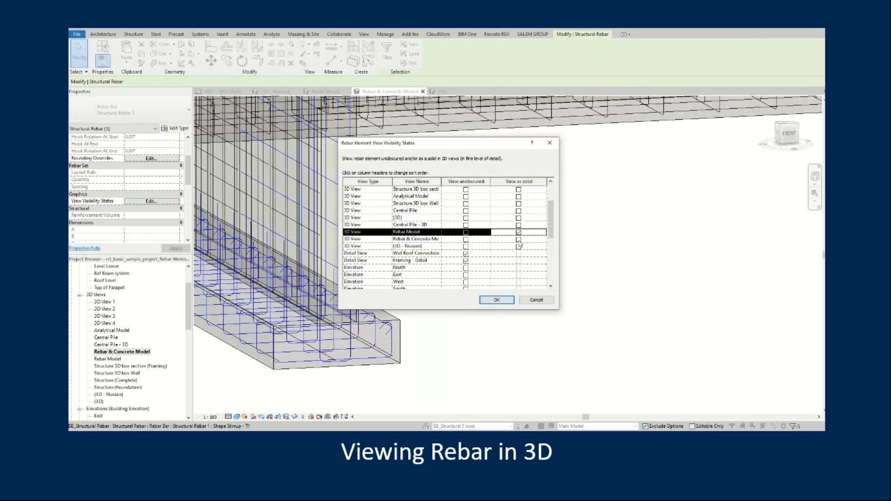
left_click(518, 240)
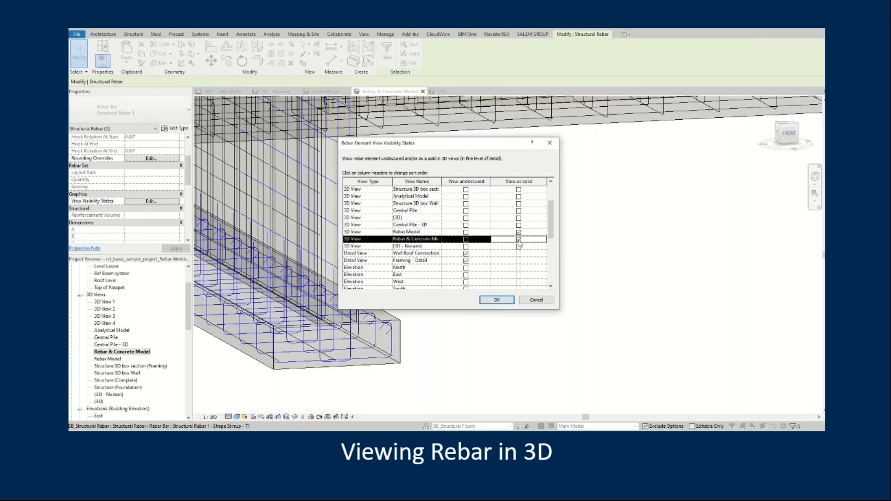
left_click(499, 300)
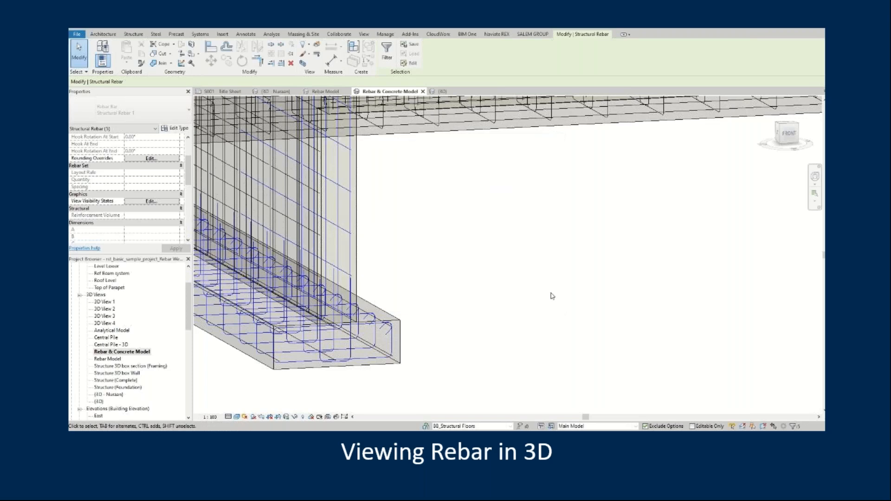
middle_click_drag(539, 288, 636, 276)
left_click(557, 323)
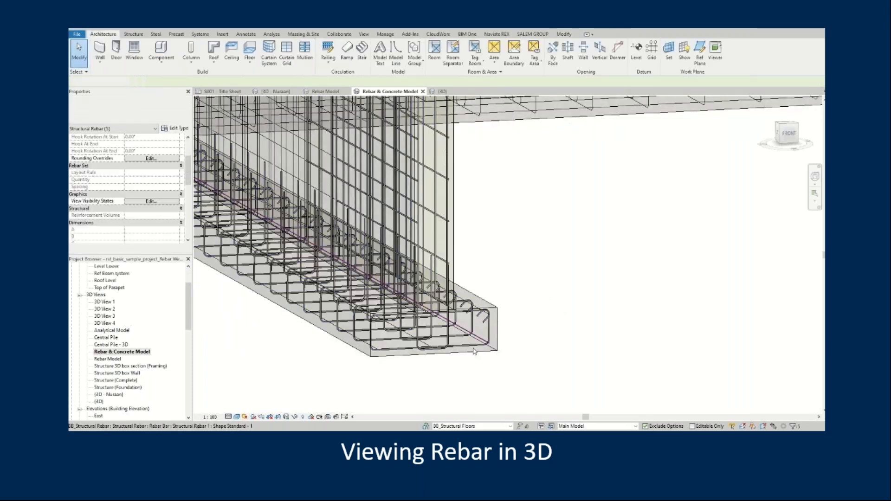
Run the Rebar Solid_NE script in Dynamo Player on the Rebar & Concrete Model view, and close the player.
scroll(466, 354, "up", 3)
middle_click_drag(537, 234, 552, 356)
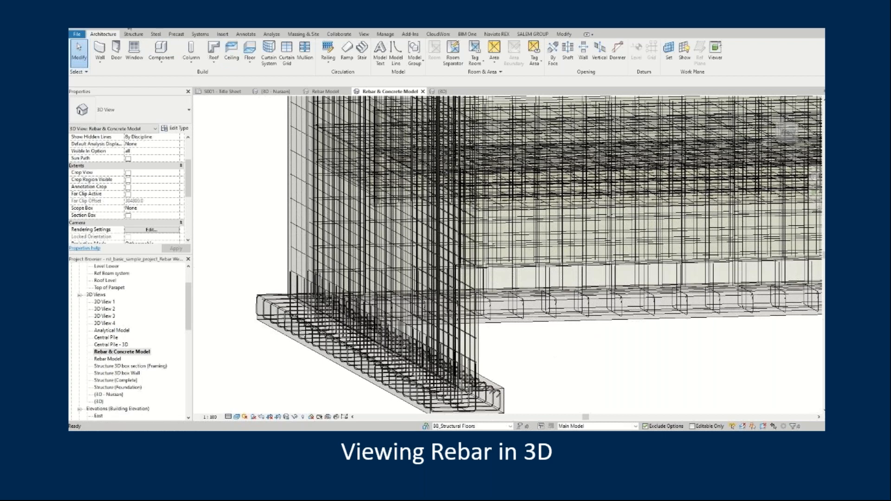
middle_click_drag(587, 364, 564, 345)
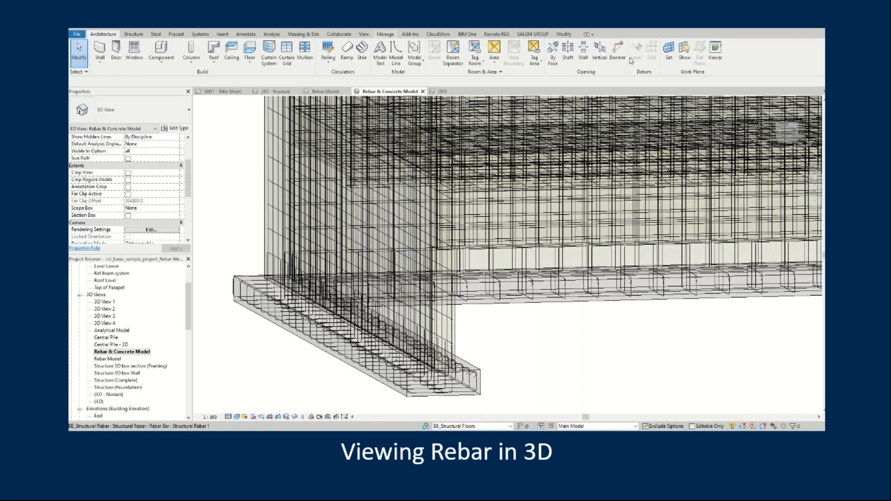
left_click(385, 34)
left_click(784, 53)
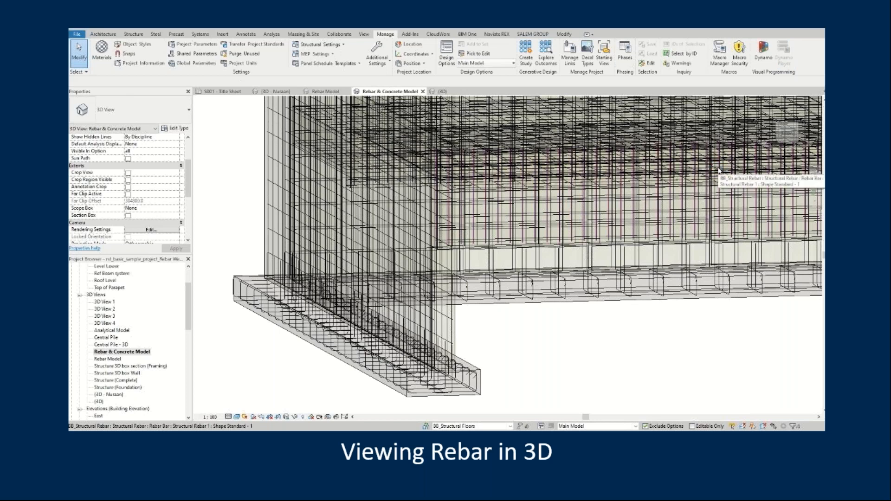
scroll(576, 199, "down", 1)
left_click(474, 213)
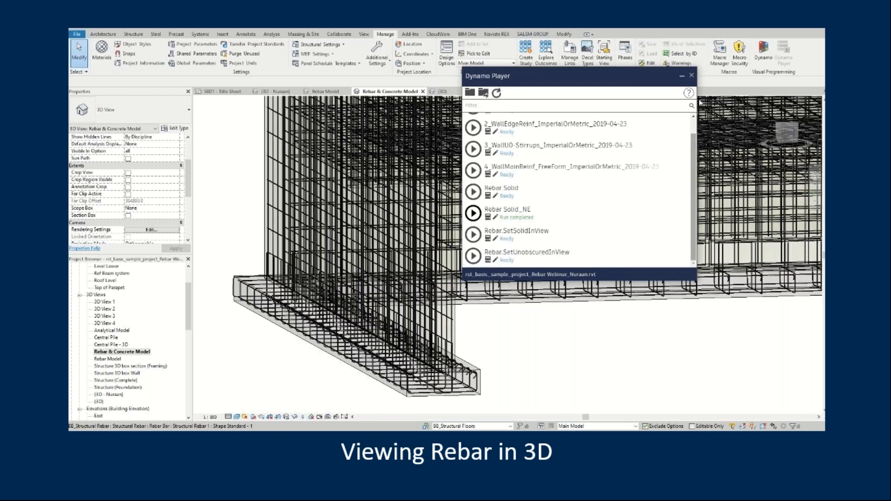
left_click(691, 76)
Examine the solid rebar in the footing and walls up close, and the whole reinforced structure with its piles.
middle_click_drag(609, 352, 461, 328, "shift")
scroll(294, 354, "up", 5)
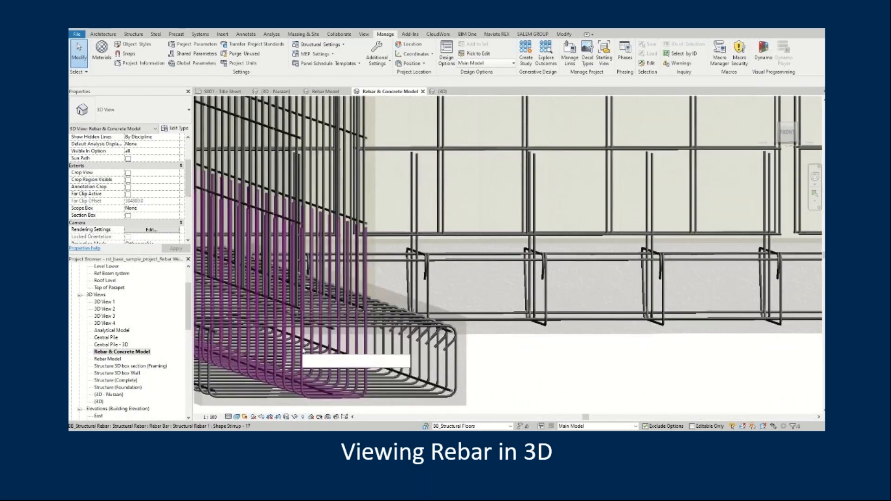
middle_click_drag(572, 368, 546, 402)
middle_click_drag(573, 324, 498, 352)
scroll(443, 336, "down", 5)
middle_click_drag(628, 345, 464, 342)
scroll(574, 336, "down", 3)
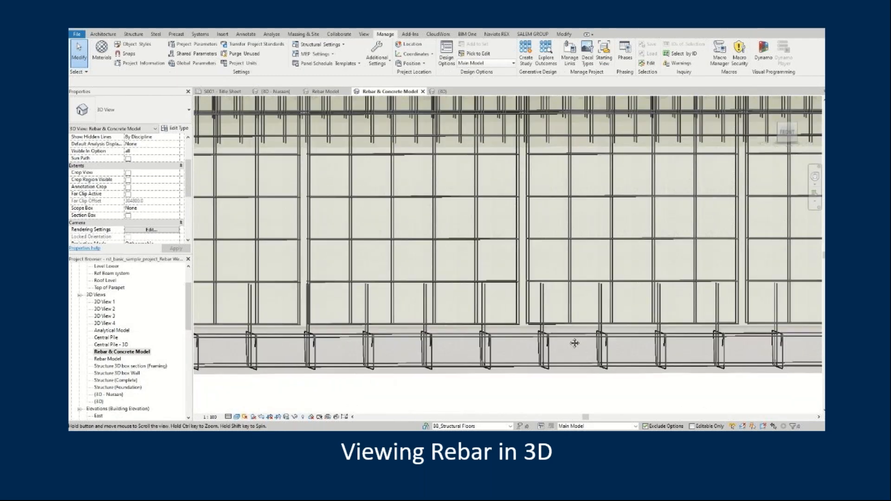
scroll(573, 332, "down", 6)
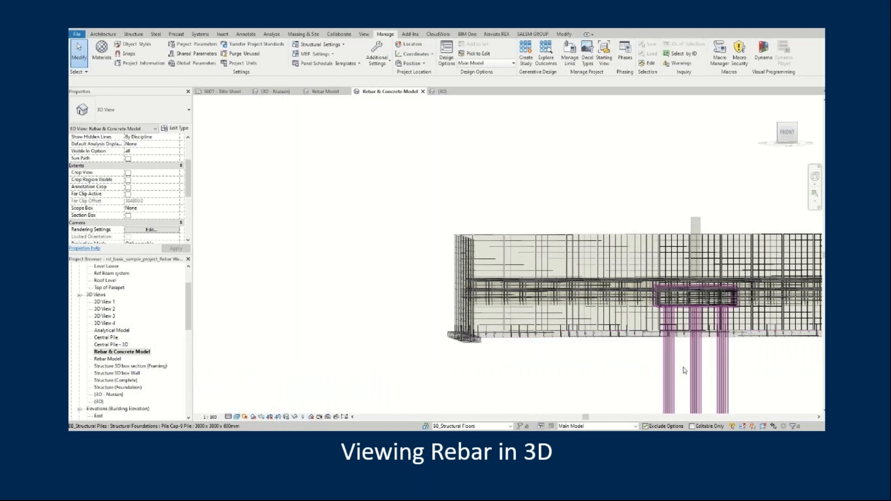
middle_click_drag(683, 367, 676, 375, "shift")
middle_click_drag(706, 349, 425, 321)
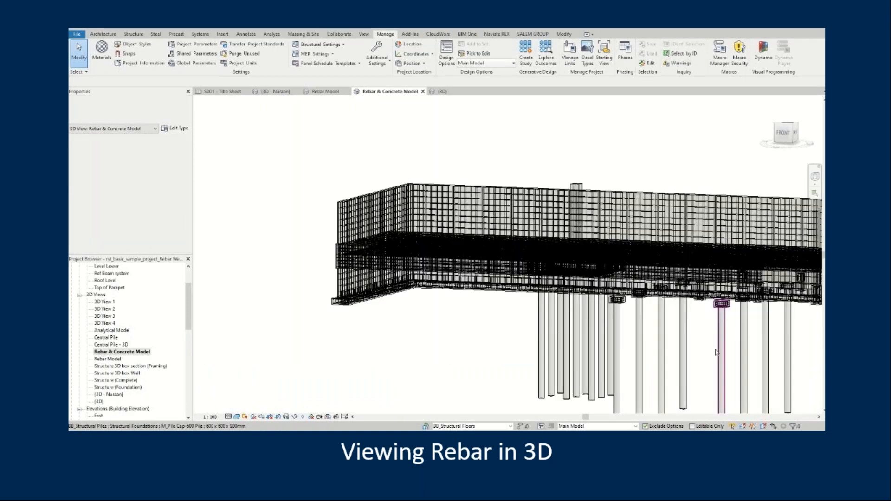
Open the Rebar Model 3D view and run the Rebar Solid_NE script on it in Dynamo Player.
double_click(107, 359)
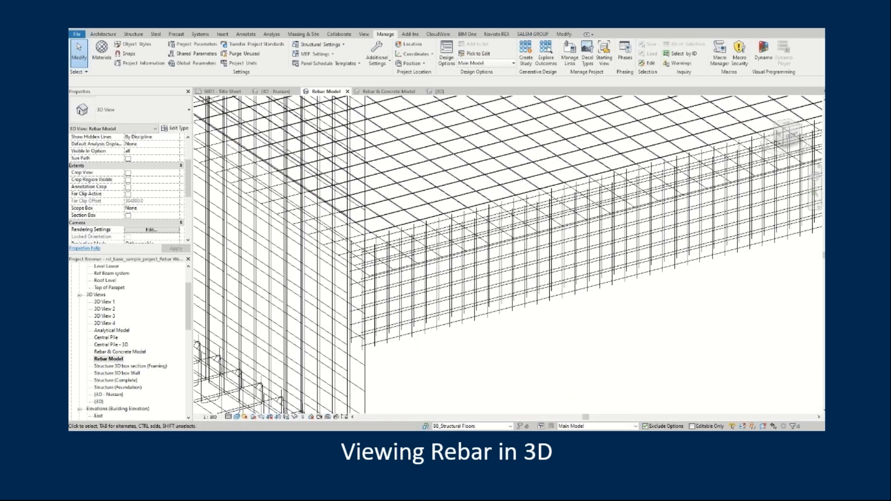
left_click(473, 215)
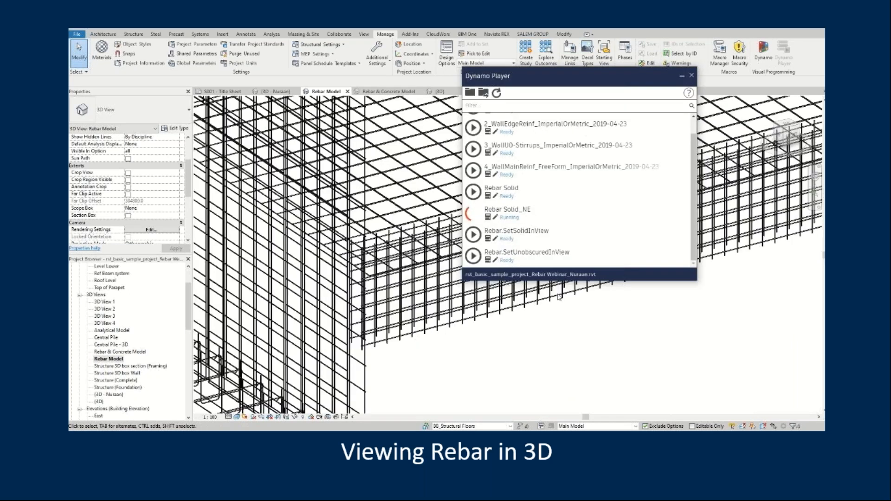
left_click(682, 80)
middle_click_drag(522, 371, 481, 360, "shift")
scroll(562, 311, "up", 6)
scroll(562, 312, "down", 6)
middle_click_drag(667, 260, 614, 335, "shift")
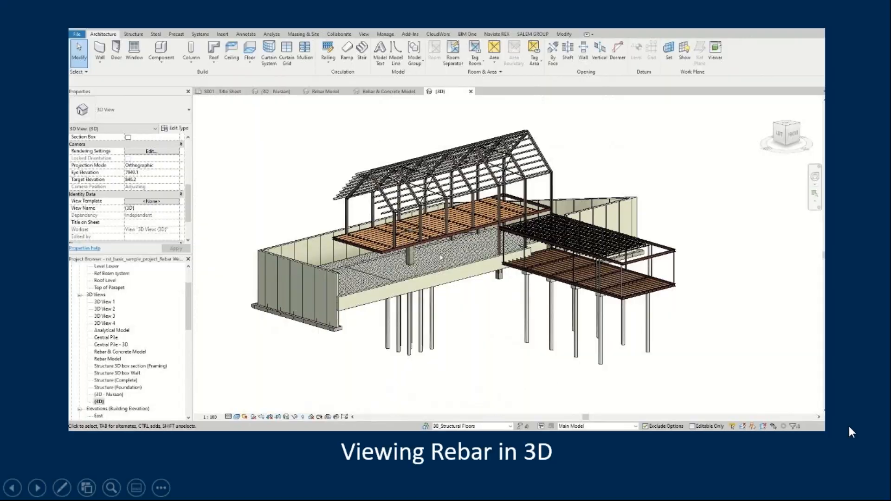
left_click(848, 426)
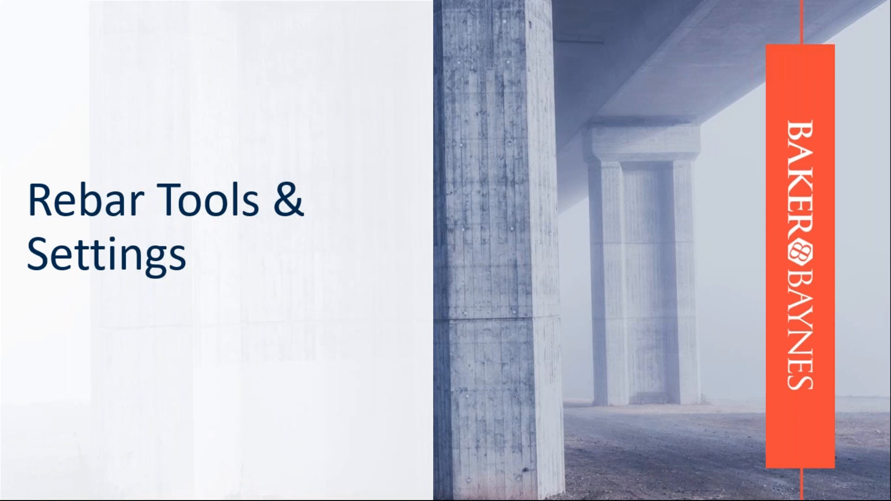
key("Right")
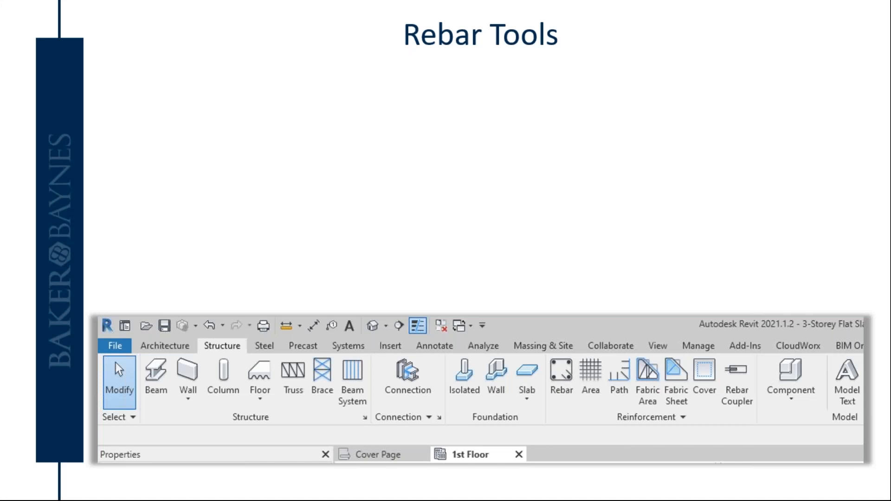
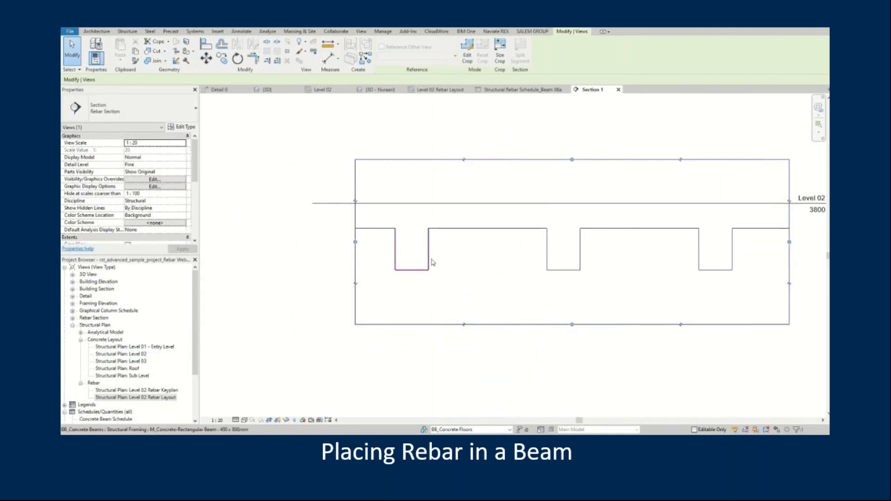
Place a shape 60 Y12 stirrup parallel to the work plane in the first 400 x 800 mm beam of the section.
left_click(430, 261)
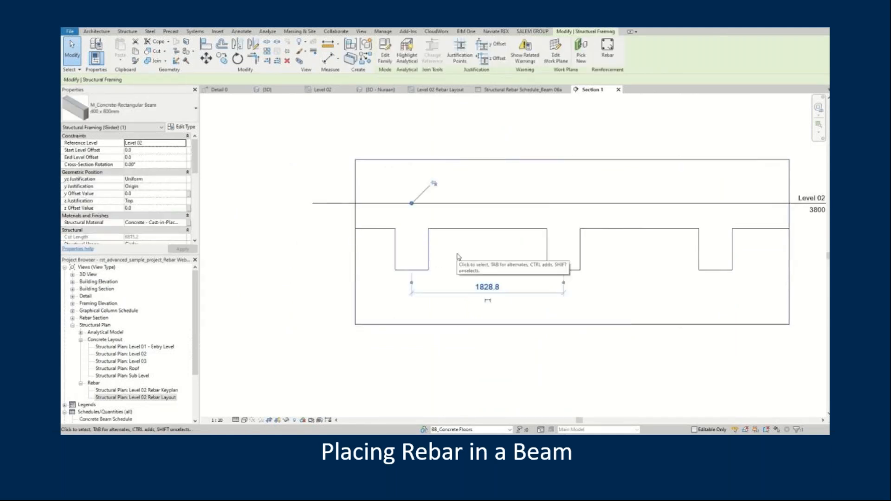
middle_click_drag(454, 260, 501, 278)
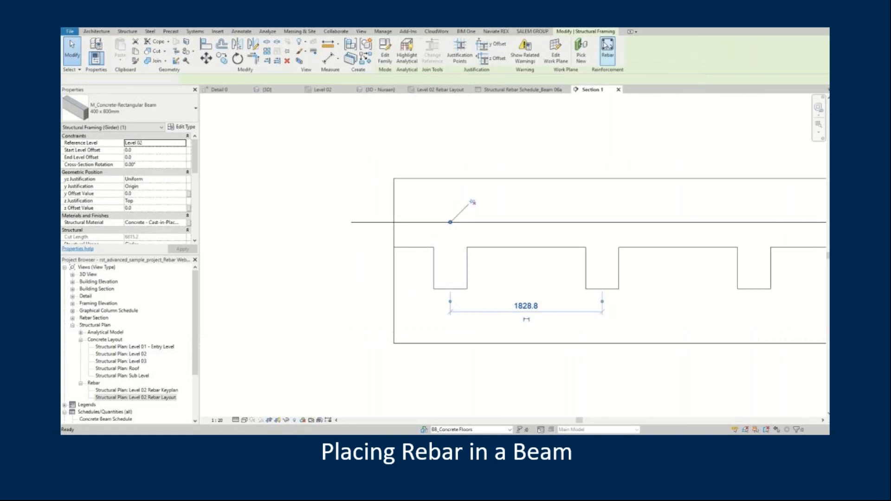
left_click(605, 46)
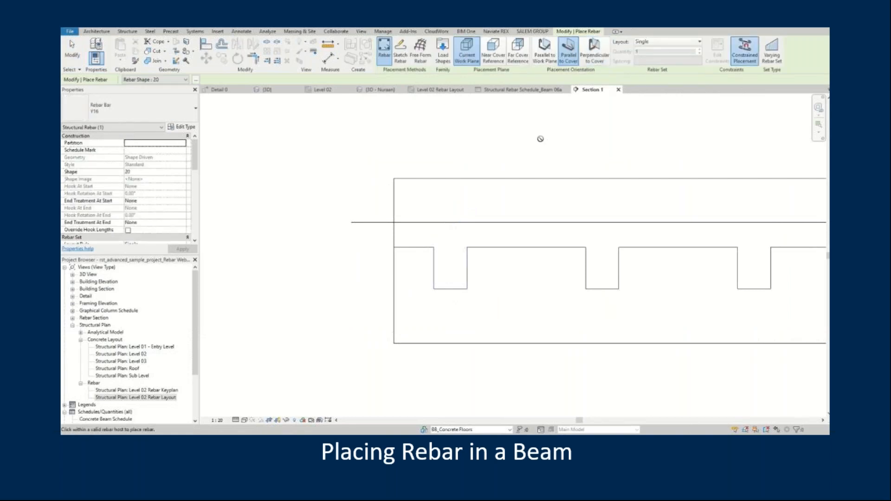
left_click(169, 83)
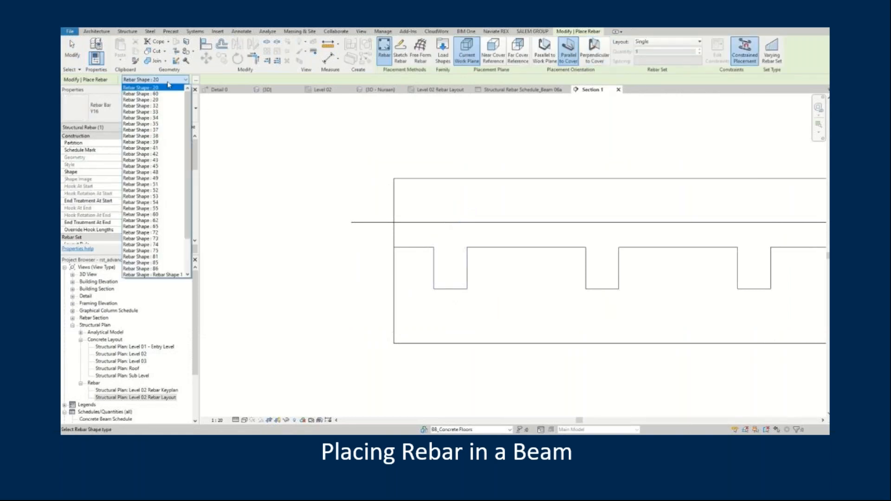
left_click(162, 93)
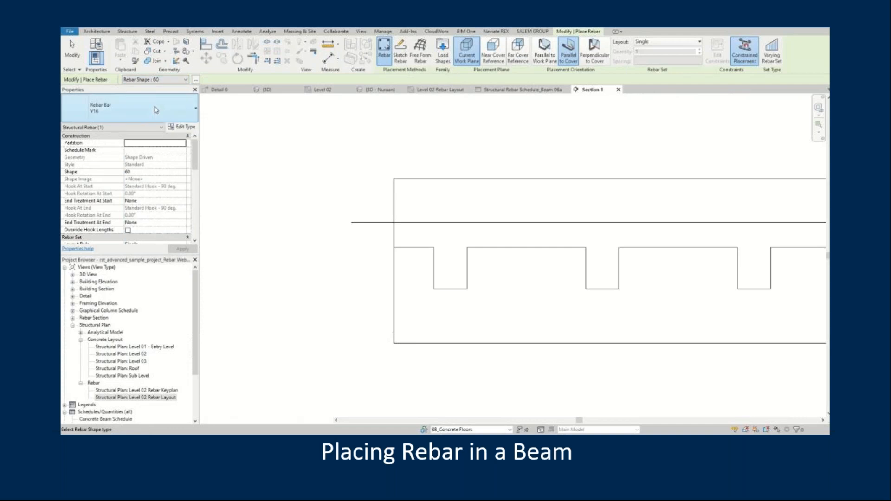
left_click(156, 110)
left_click(99, 211)
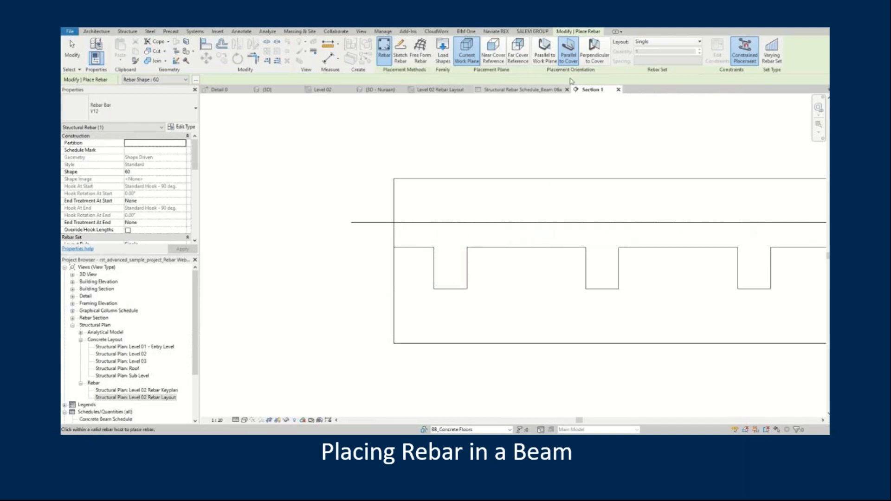
left_click(546, 61)
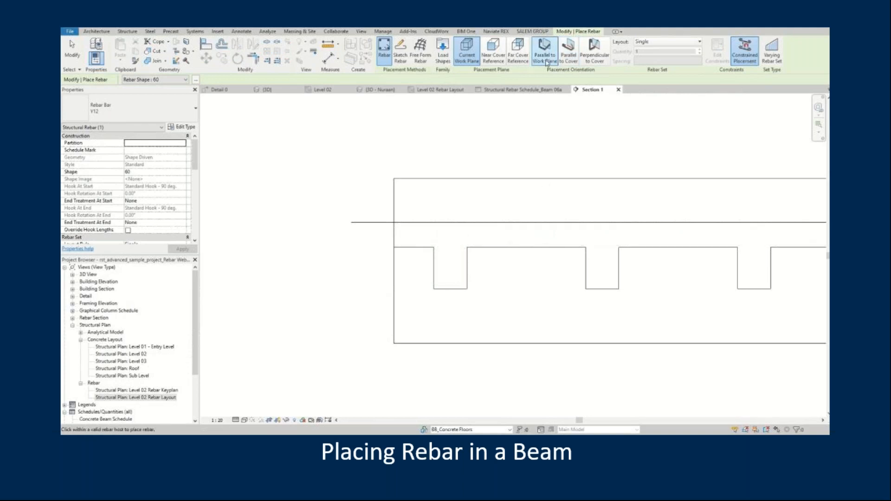
left_click(452, 268)
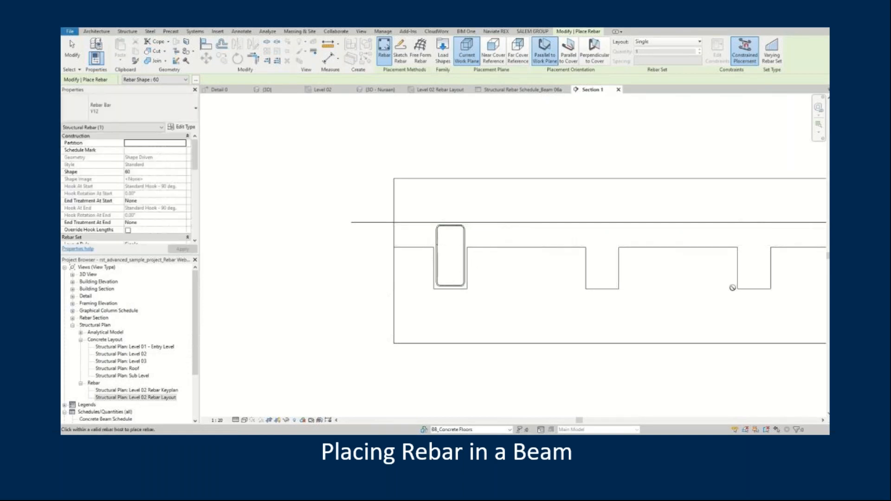
Set the rebar for placement to shape 20 with bar type Y20.
middle_click_drag(449, 258, 455, 266)
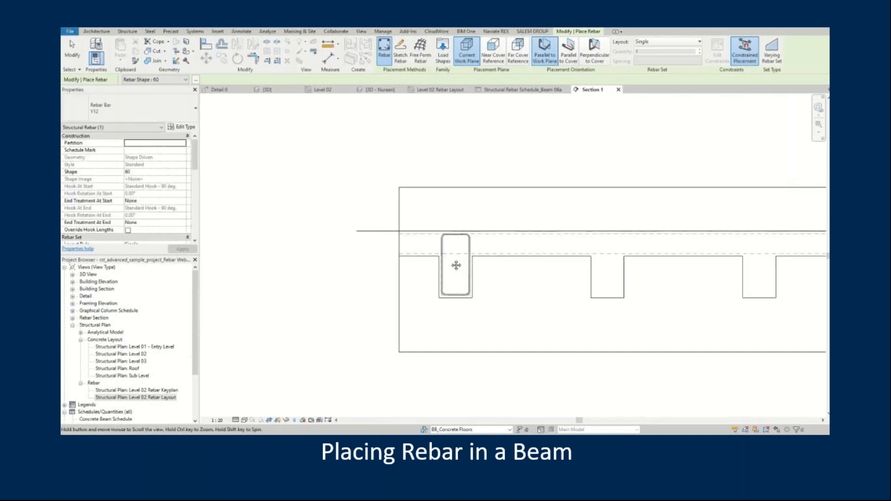
left_click(170, 80)
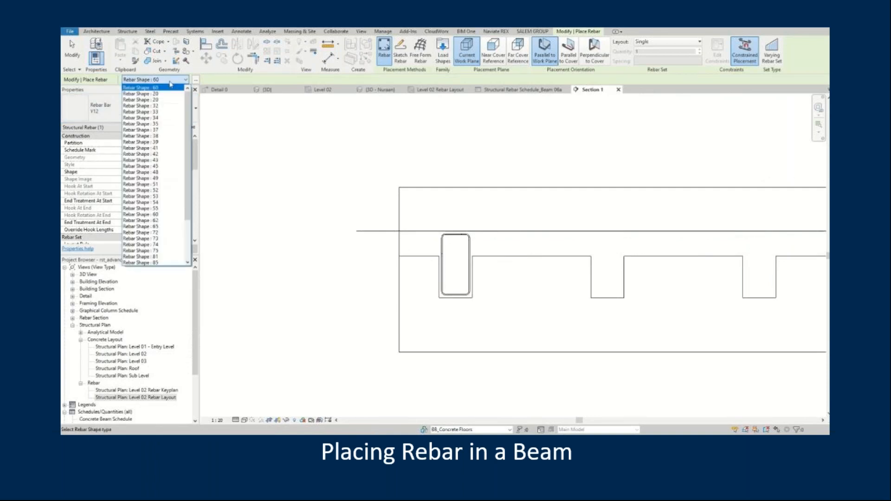
left_click(155, 93)
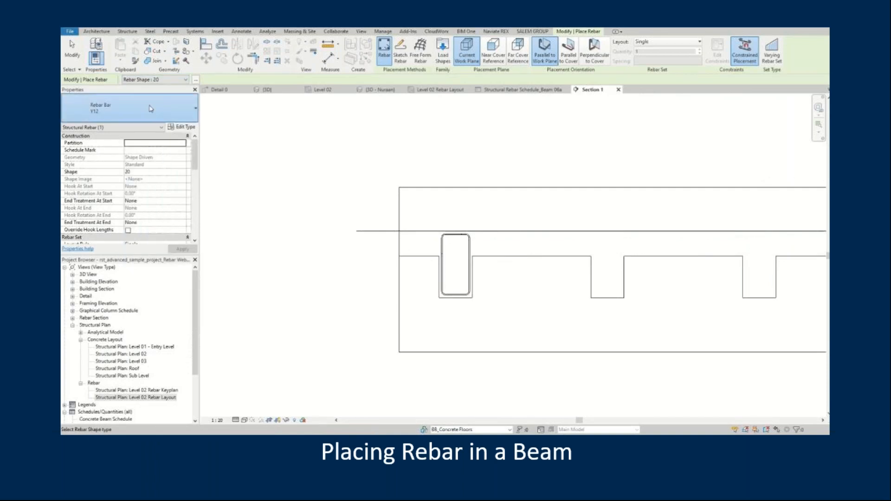
left_click(130, 107)
left_click(85, 232)
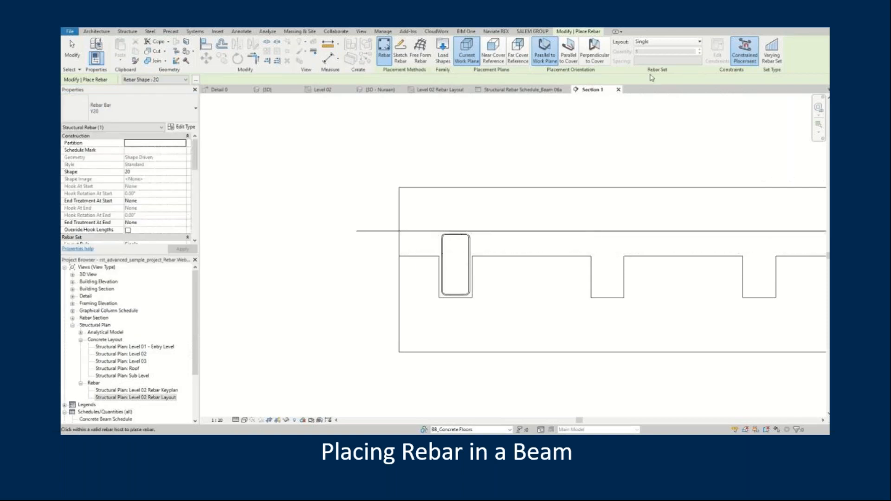
Try rotating the Y20 bar inside the stirrup and orienting it parallel to cover.
scroll(444, 254, "up", 5)
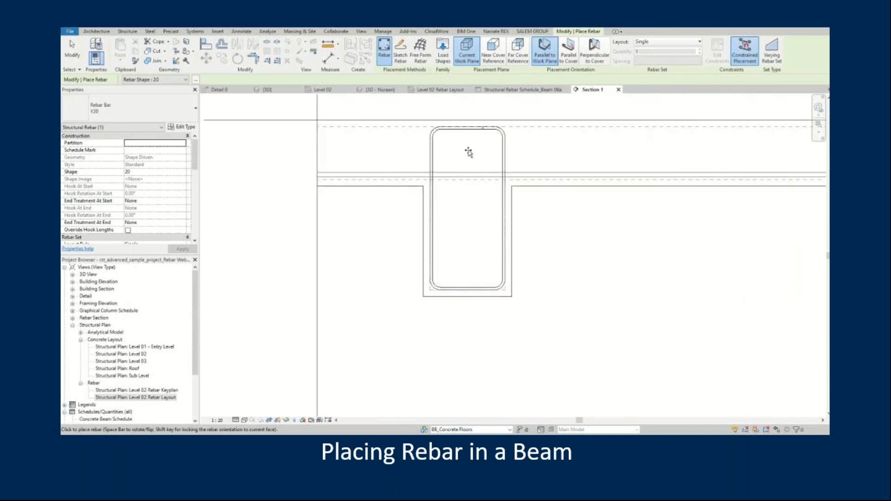
key("space")
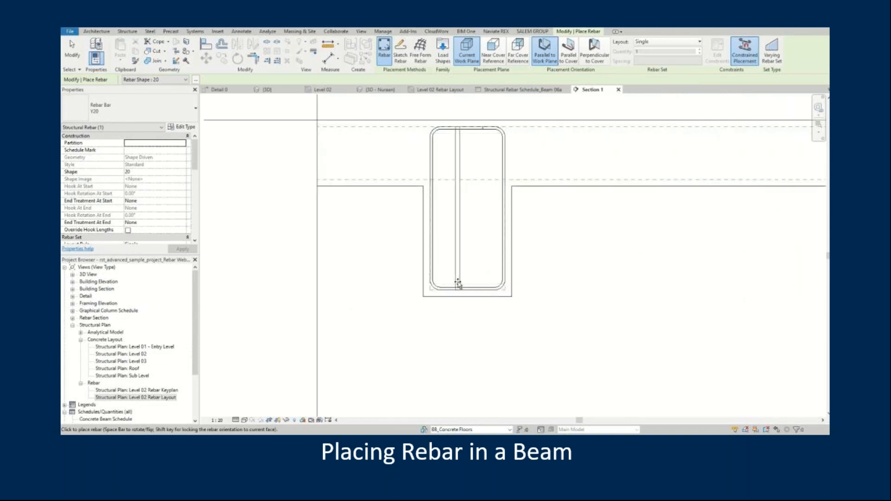
key("space")
key("space")
key("space")
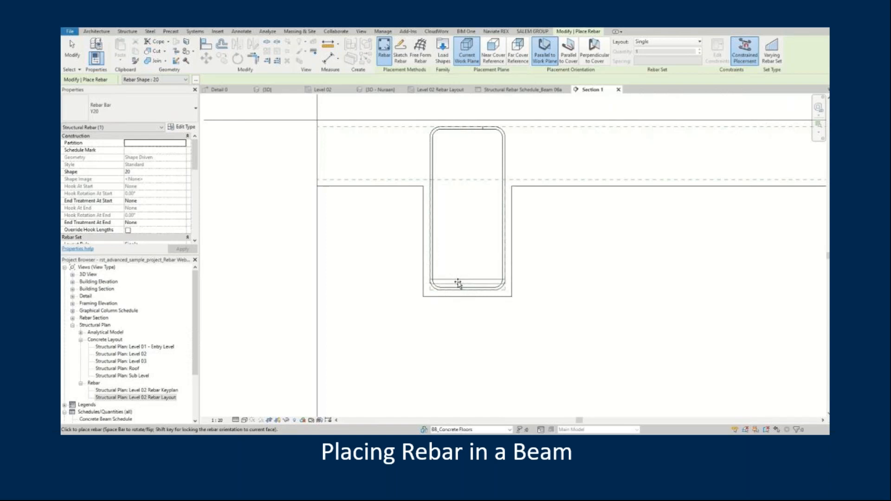
left_click(568, 52)
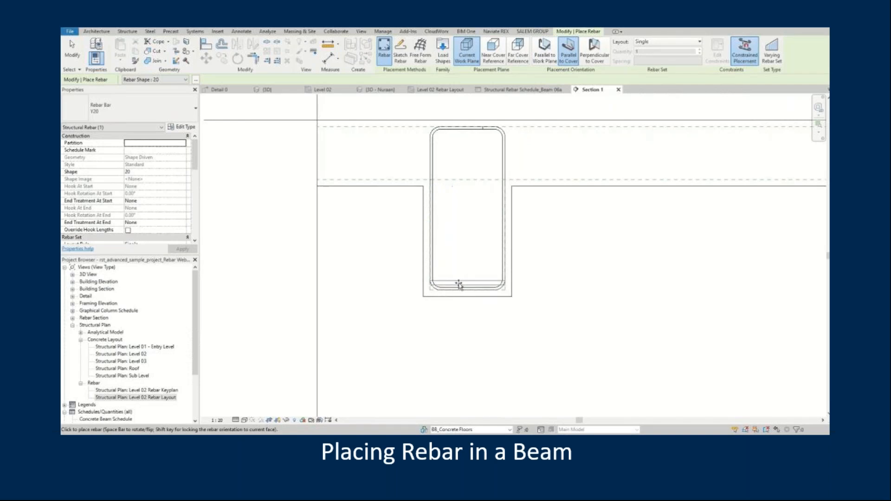
Place a fixed-number set of 3 Y20 bars, perpendicular to cover, along the bottom of the stirrup.
left_click(598, 64)
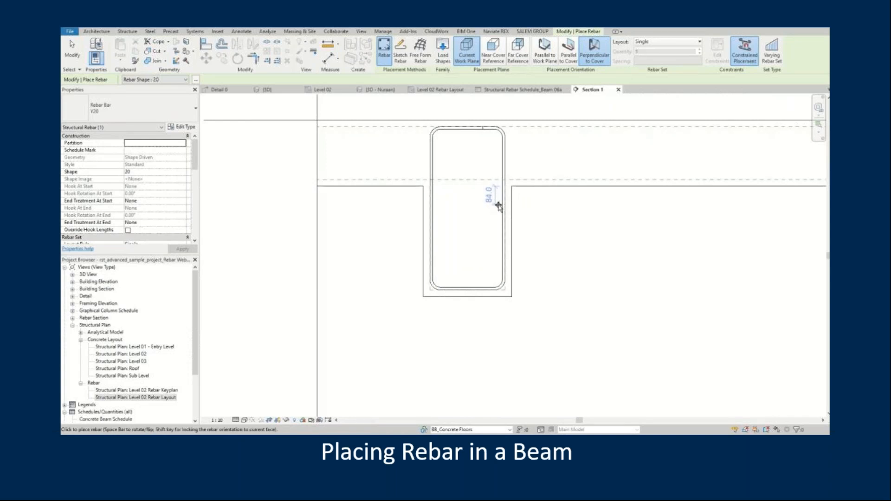
left_click(664, 42)
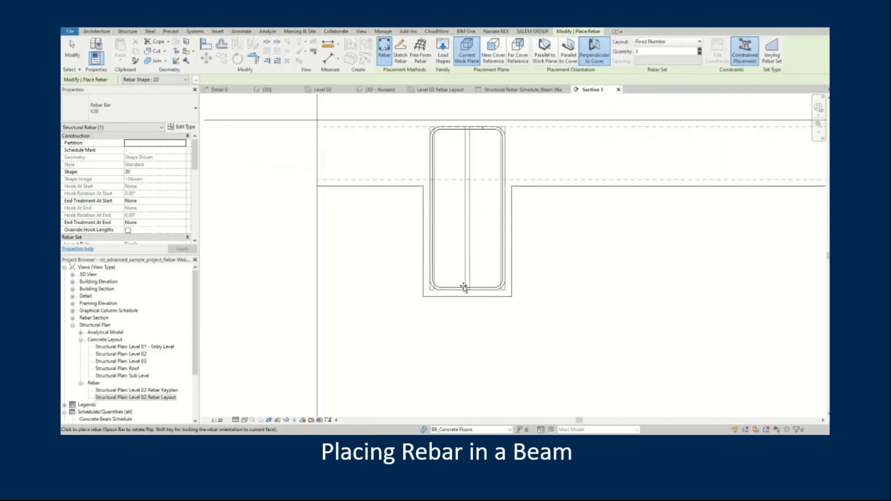
key("space")
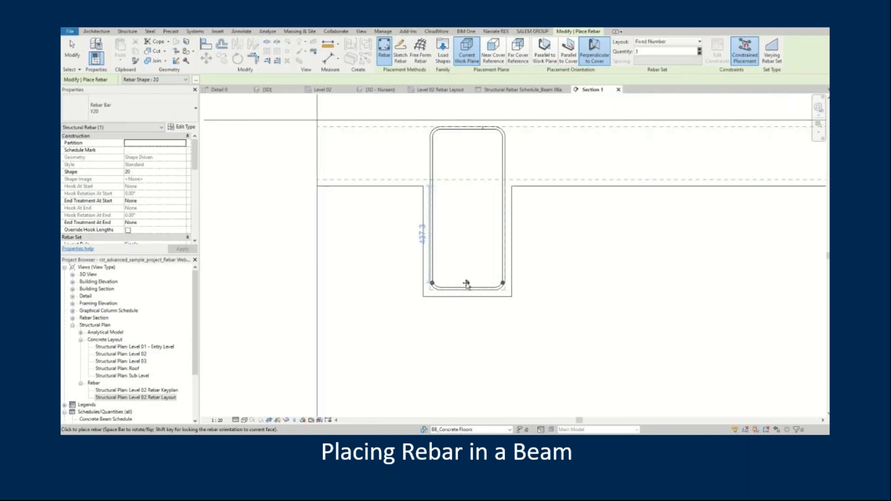
left_click(466, 283)
scroll(465, 284, "up", 3)
key("Escape")
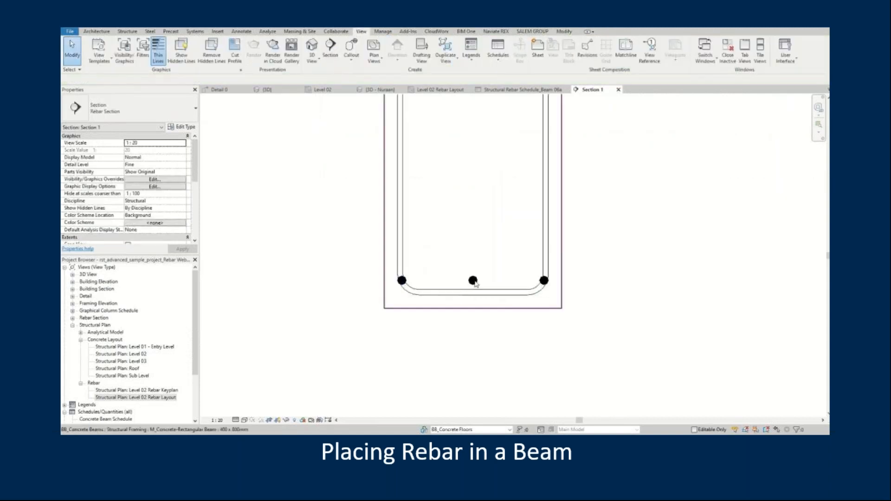
Pull both ends of the bottom bar set inward, leaving the first bar about 64 mm from the beam's side.
left_click(406, 286)
scroll(406, 286, "up", 2)
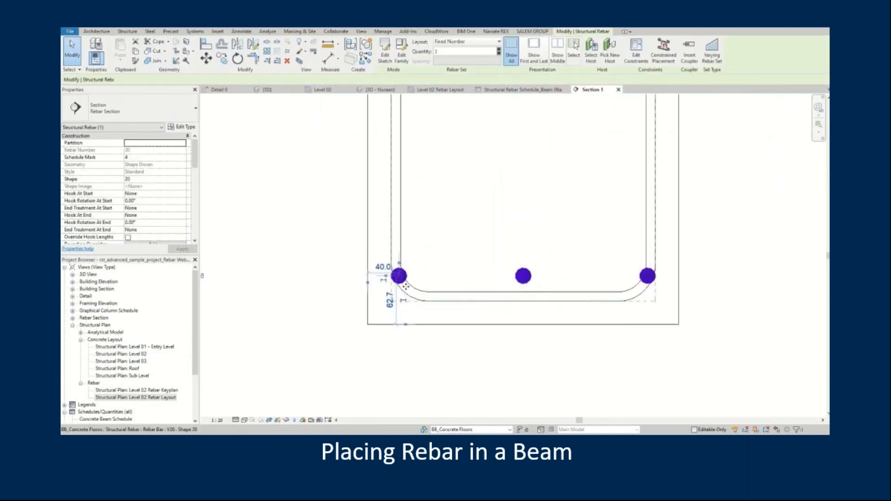
scroll(406, 286, "up", 1)
left_click_drag(398, 274, 431, 273)
left_click_drag(683, 274, 664, 274)
scroll(571, 282, "down", 1)
scroll(571, 282, "up", 2)
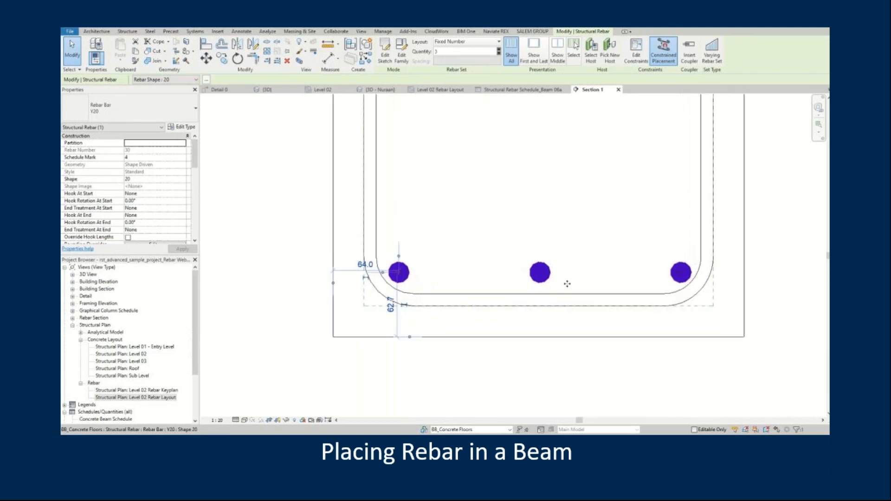
Move the bottom bar set down towards the stirrup's lower leg, about 58 mm above the beam's underside.
left_click(205, 57)
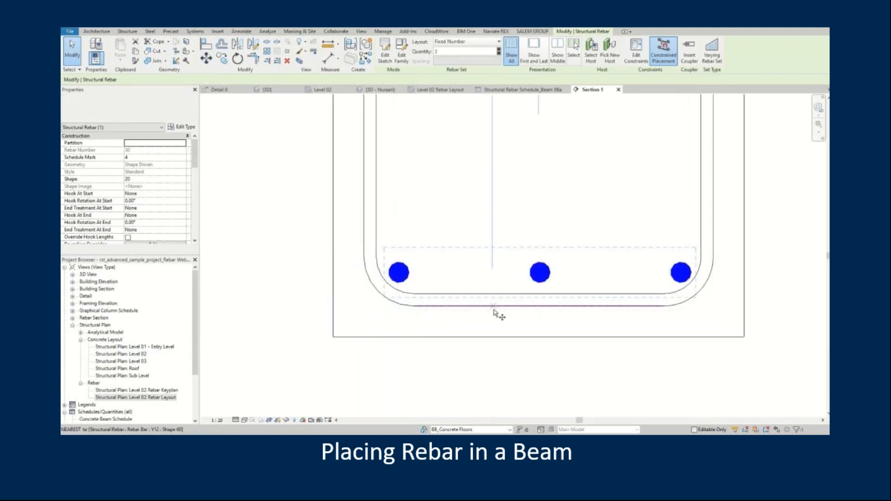
scroll(497, 312, "up", 2)
left_click(563, 269)
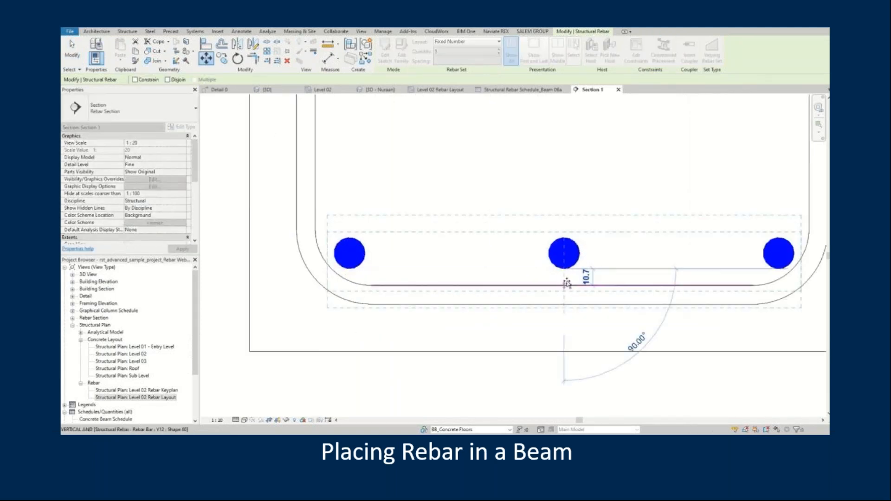
left_click(565, 279)
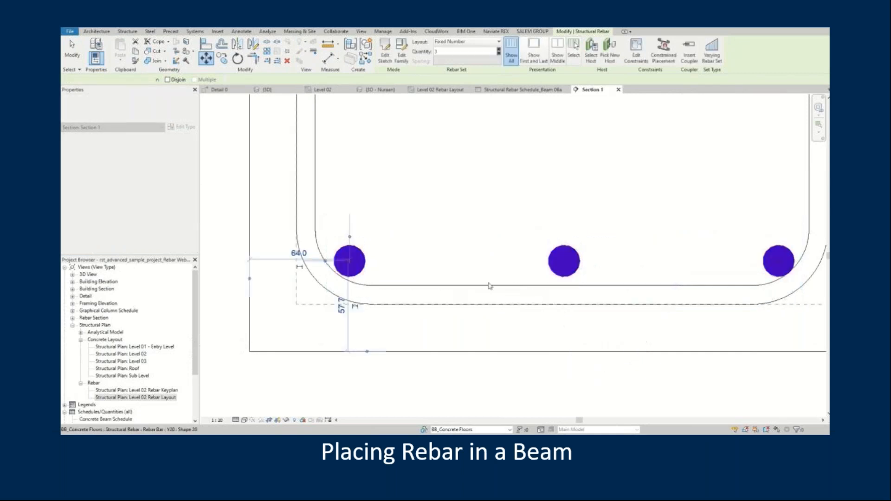
Change the bottom bar set's layout to Maximum Spacing with a spacing of 150 mm.
scroll(486, 284, "down", 2)
scroll(487, 283, "down", 3)
middle_click_drag(553, 221, 543, 298)
scroll(538, 296, "down", 2)
middle_click_drag(562, 262, 512, 268)
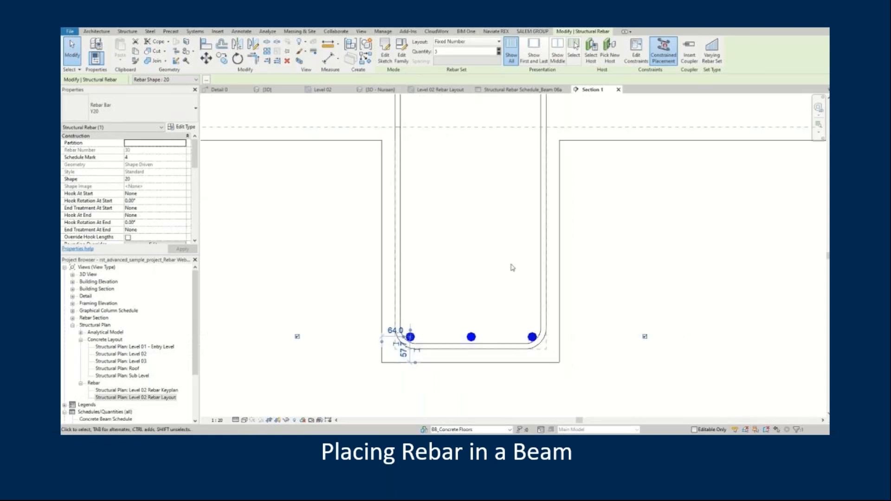
left_click(495, 41)
left_click(463, 67)
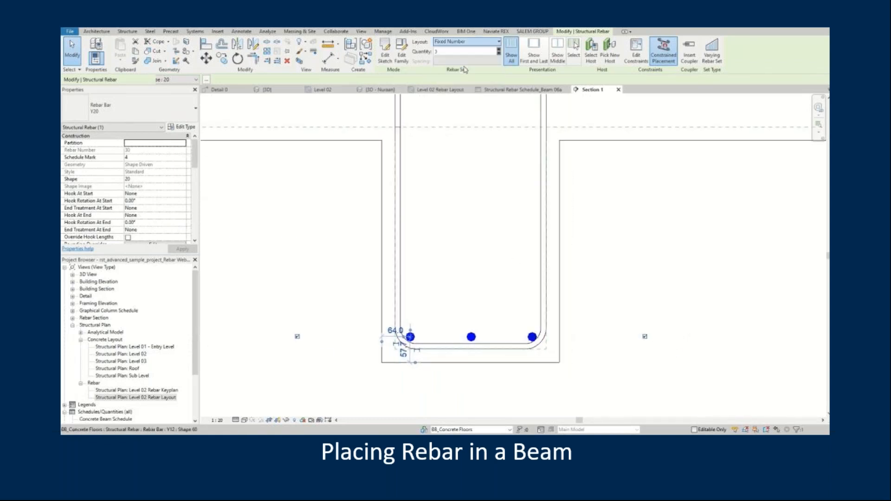
left_click_drag(454, 59, 424, 66)
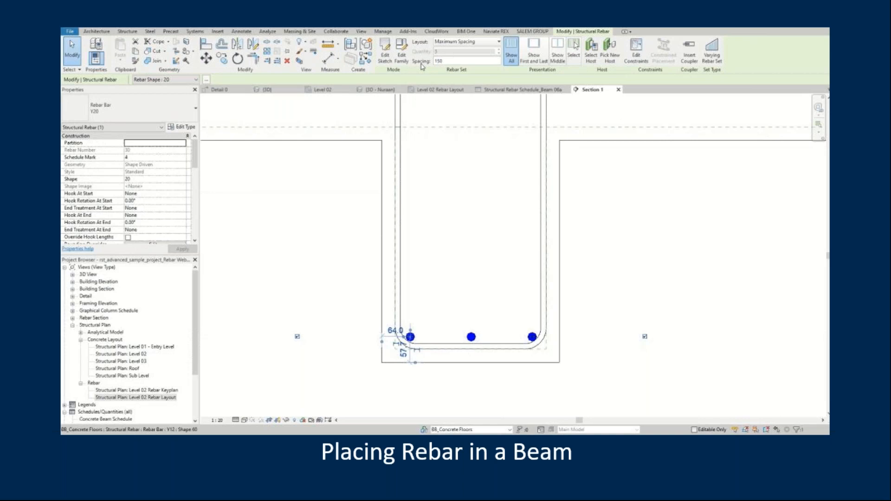
left_click(661, 178)
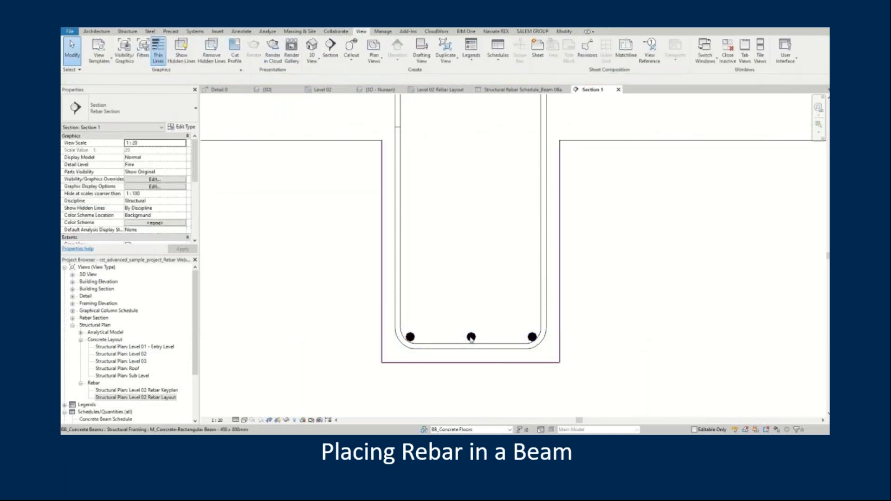
Stretch the bottom bar set's first end about 209 mm outside the beam and bring it back to about 67 mm inside the beam's side.
left_click(411, 345)
scroll(409, 339, "up", 3)
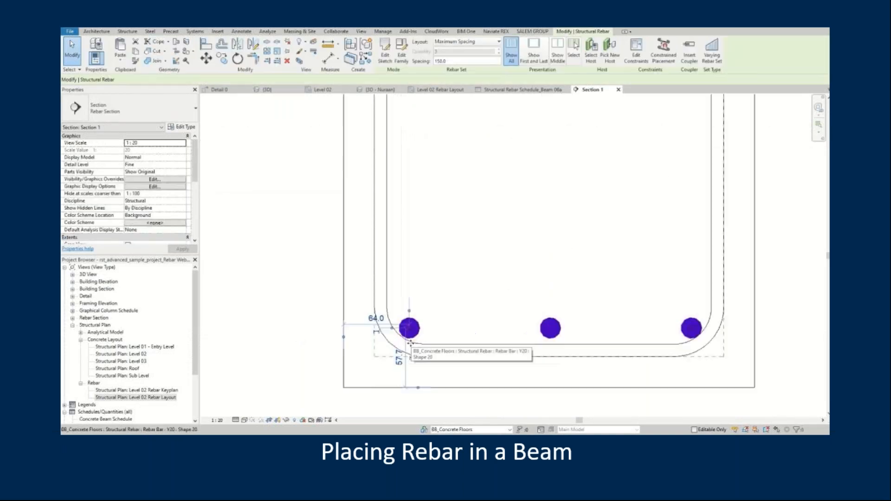
left_click(408, 330)
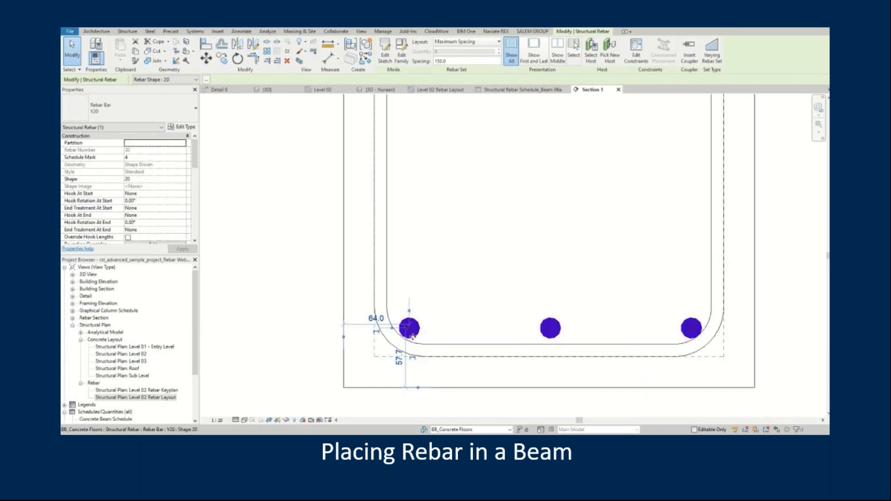
left_click_drag(410, 330, 233, 325)
scroll(234, 325, "down", 3)
middle_click_drag(265, 324, 387, 316)
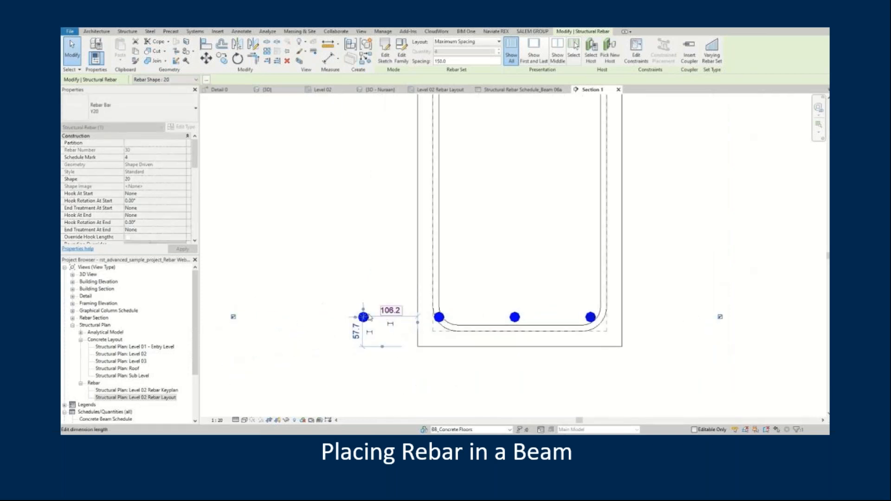
left_click_drag(363, 316, 311, 323)
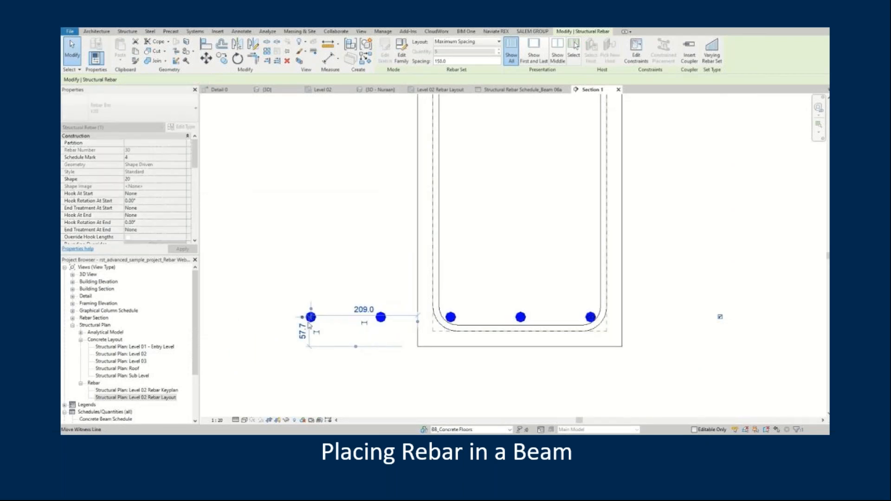
left_click_drag(366, 317, 451, 315)
Change the bottom bar set's layout to Number with Spacing and set the spacing of its 3 bars to 130 mm.
left_click(463, 46)
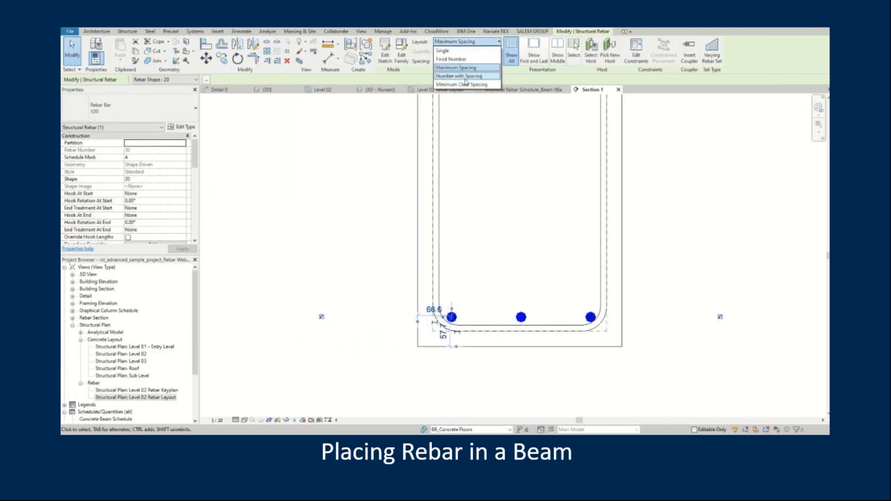
left_click(466, 78)
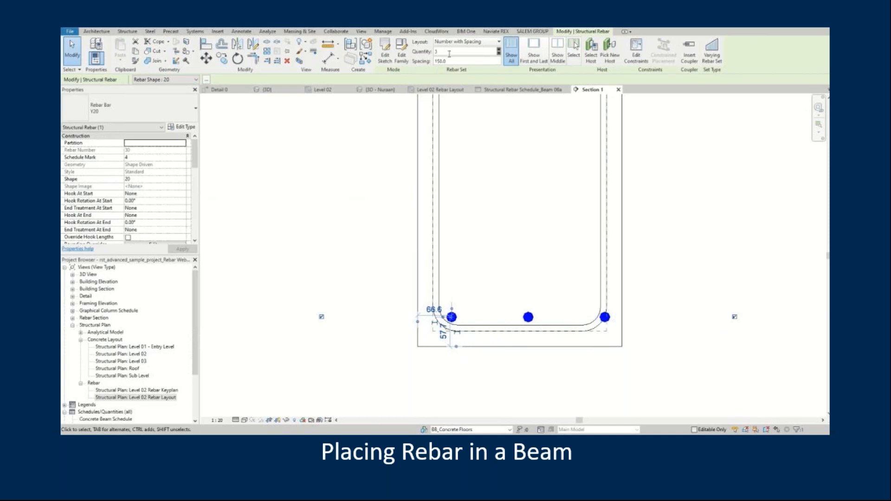
left_click_drag(448, 61, 434, 68)
key("Return")
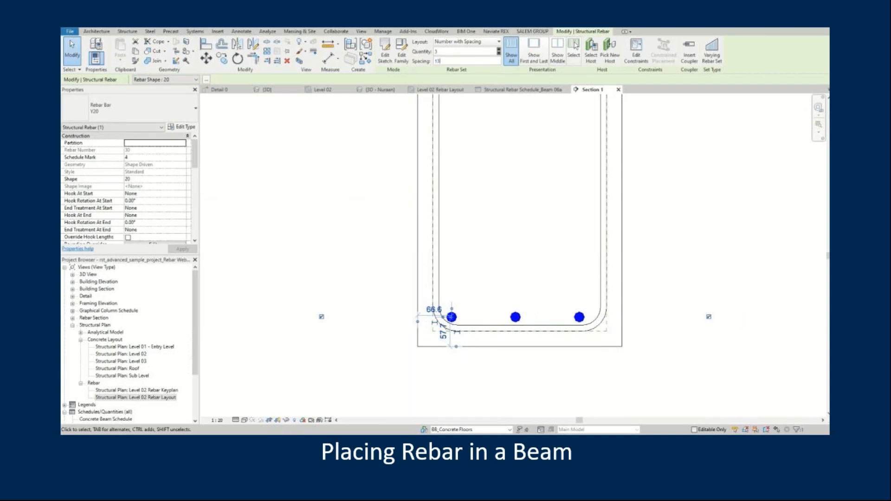
key("Return")
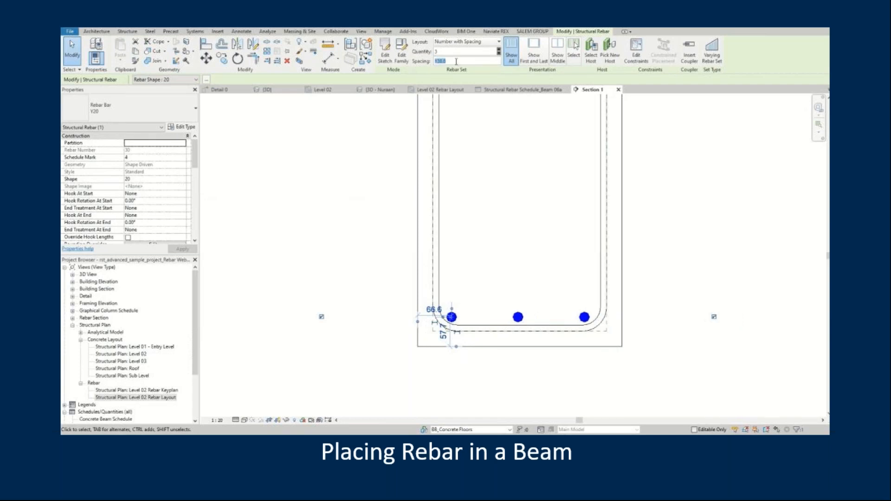
Try Minimum Clear Spacing for the bottom bar set and settle on a Fixed Number layout with 3 bars.
left_click(475, 42)
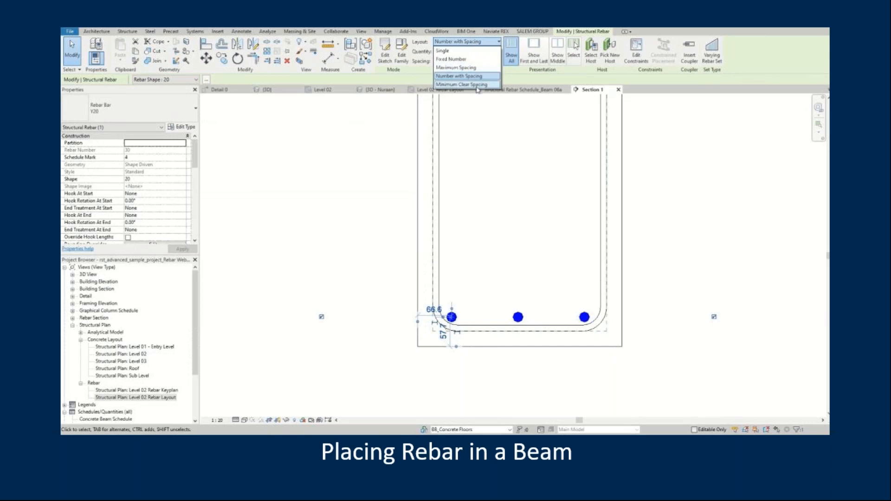
left_click(477, 85)
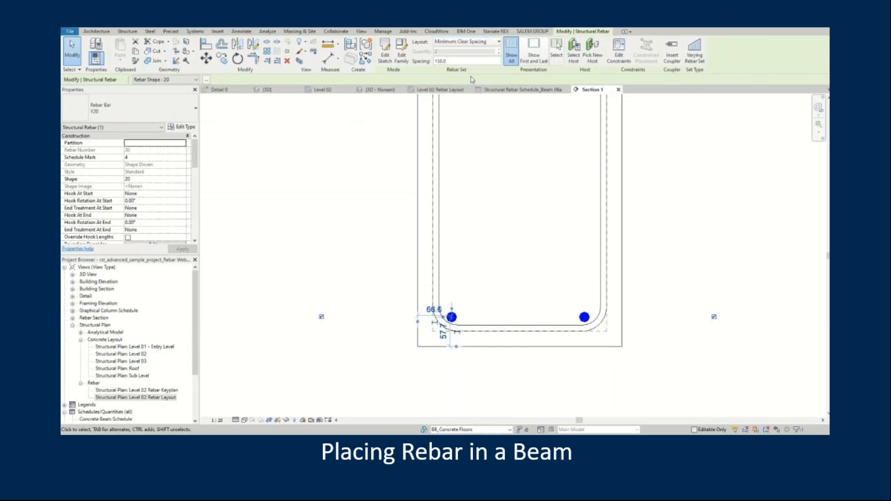
left_click(468, 43)
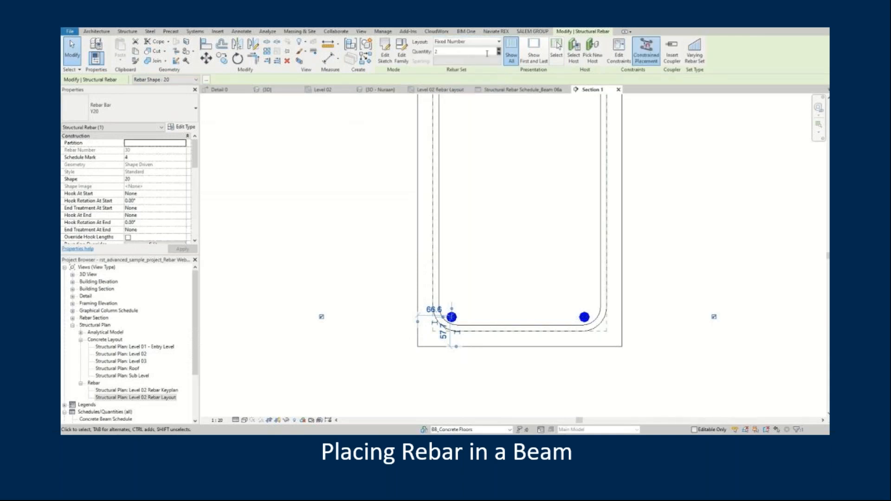
left_click(498, 49)
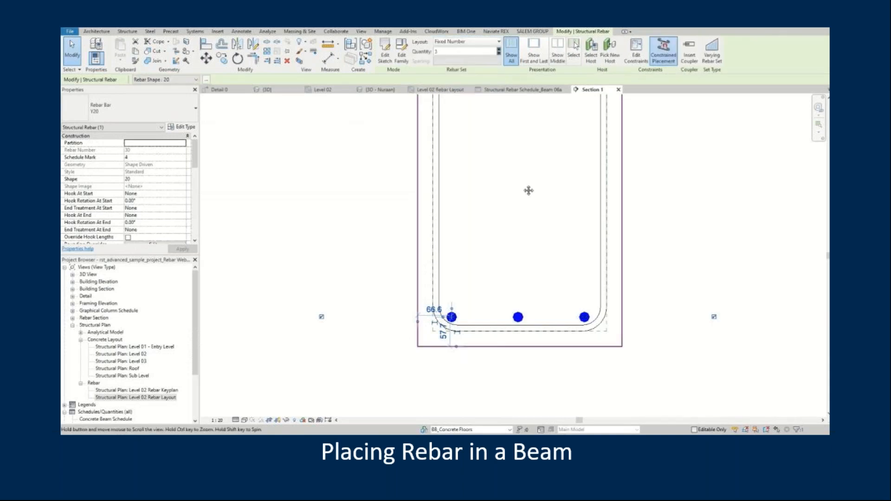
middle_click_drag(529, 191, 501, 243)
scroll(497, 195, "down", 3)
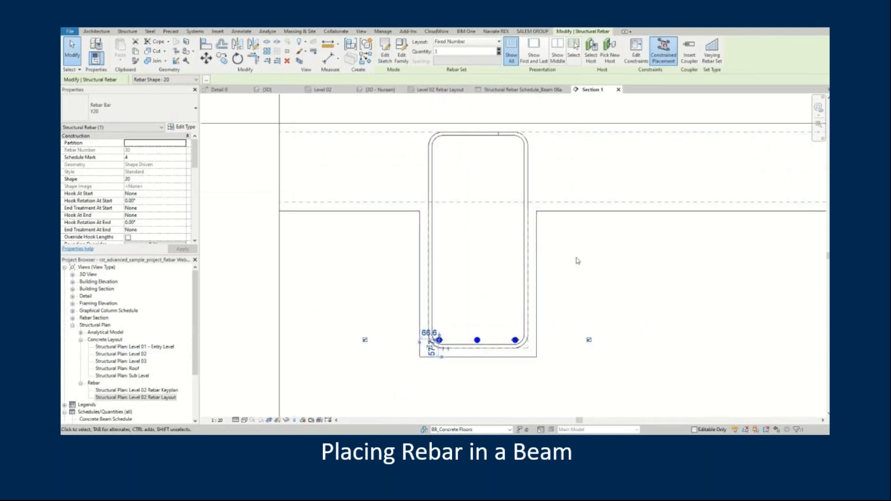
left_click(138, 116)
left_click(141, 118)
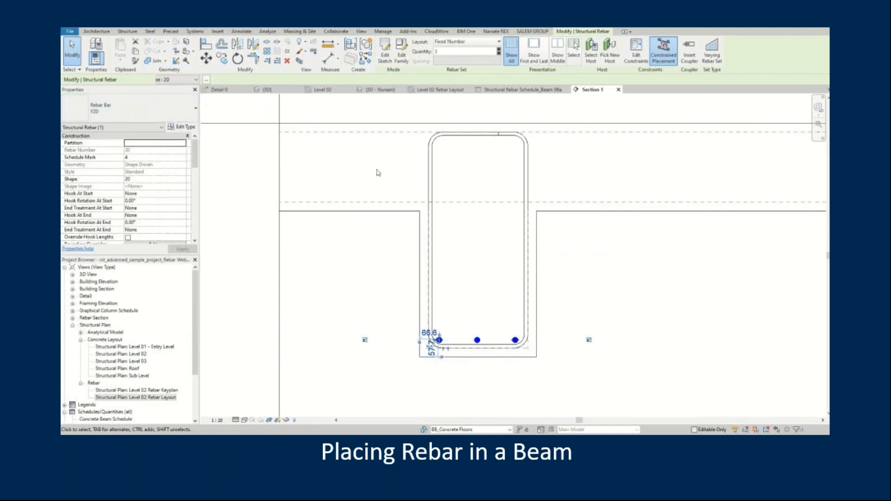
left_click(402, 285)
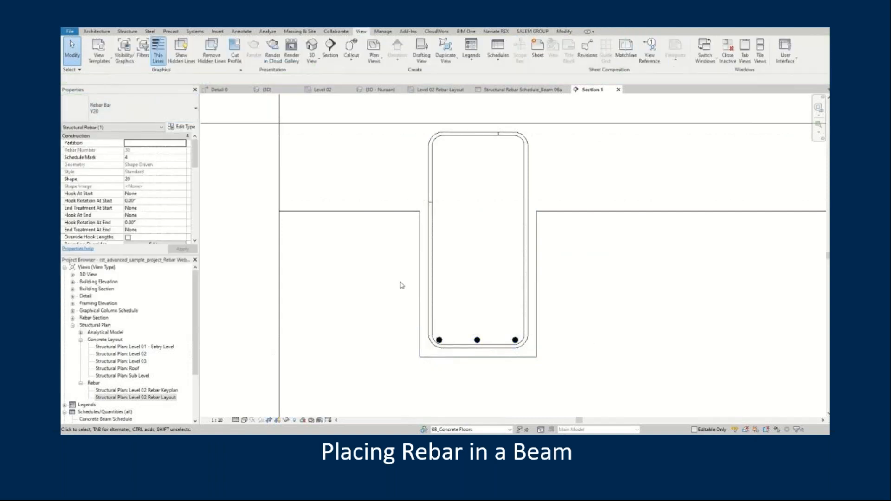
Place a single Y16 bar, perpendicular to cover, inside the stirrup's left leg about 42 mm below the slab's underside.
left_click(527, 194)
left_click(605, 53)
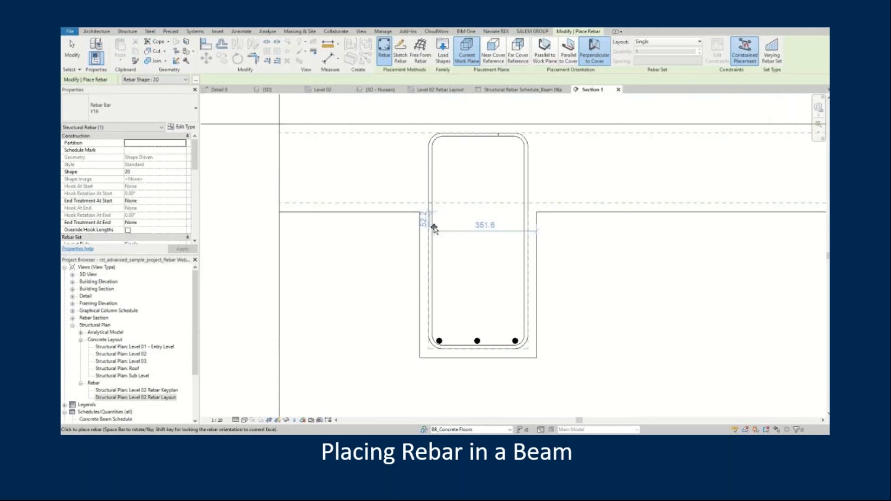
scroll(434, 225, "up", 4)
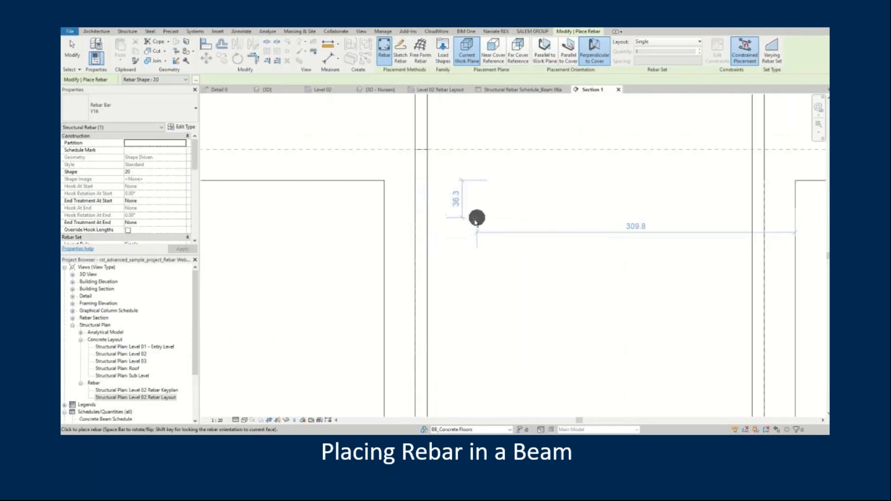
left_click(440, 225)
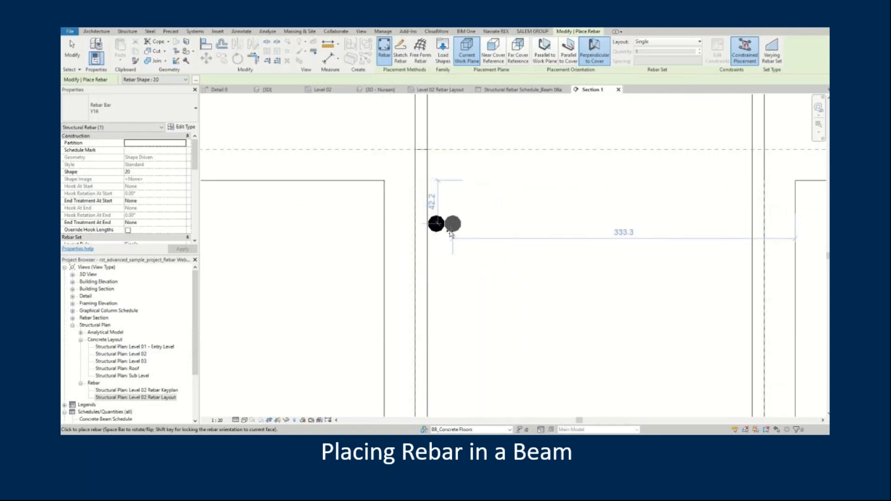
key("Escape")
key("Escape")
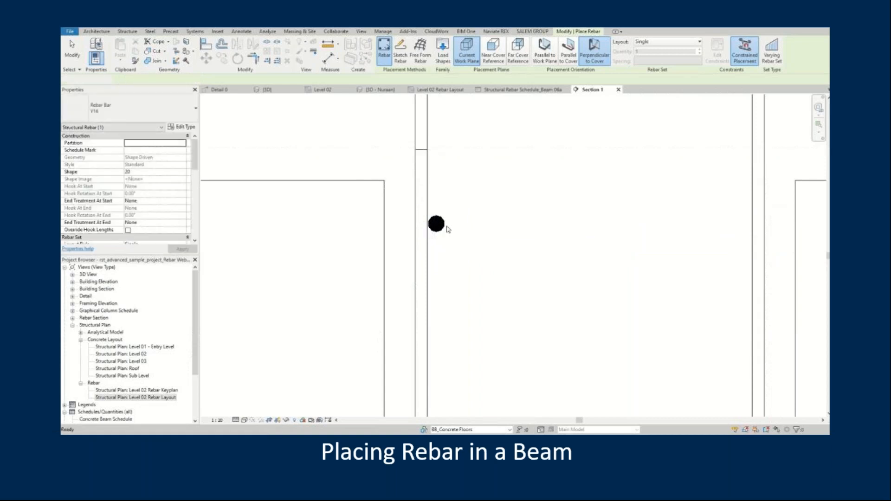
Edit the Y16 bar's constraints so its segment is constrained to the stirrup's left leg with a 0.0 mm offset.
left_click(442, 231)
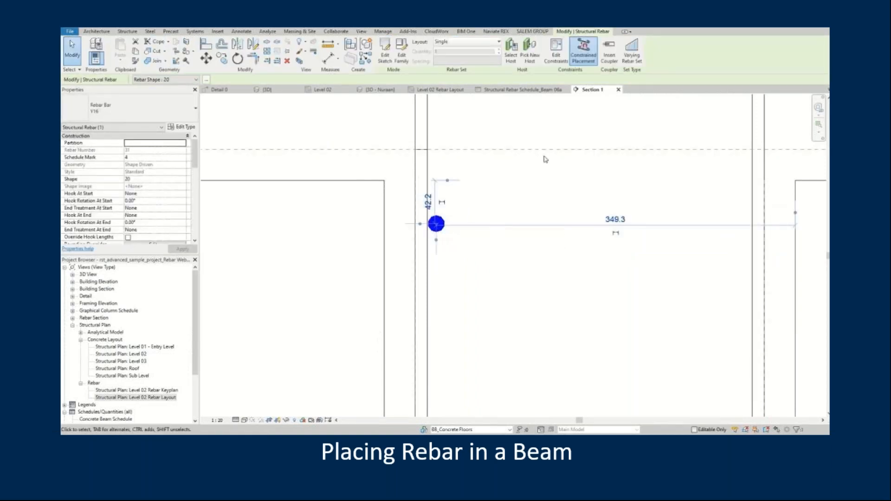
left_click(562, 60)
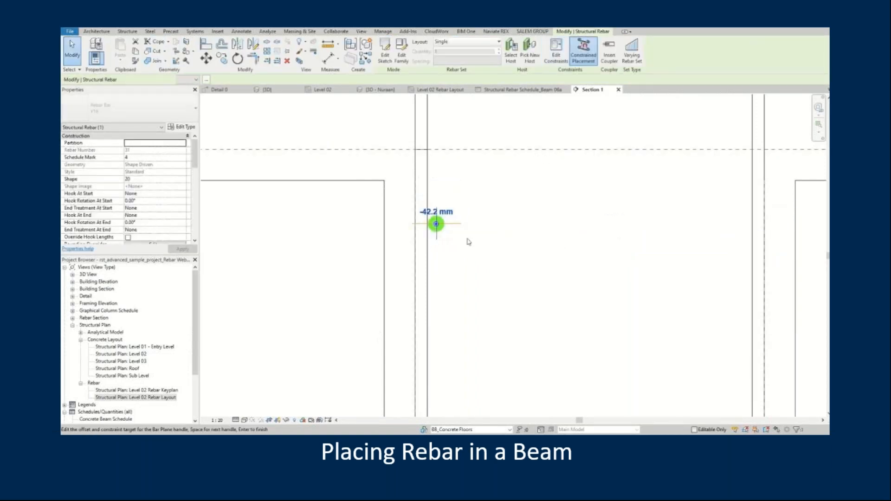
left_click(436, 237)
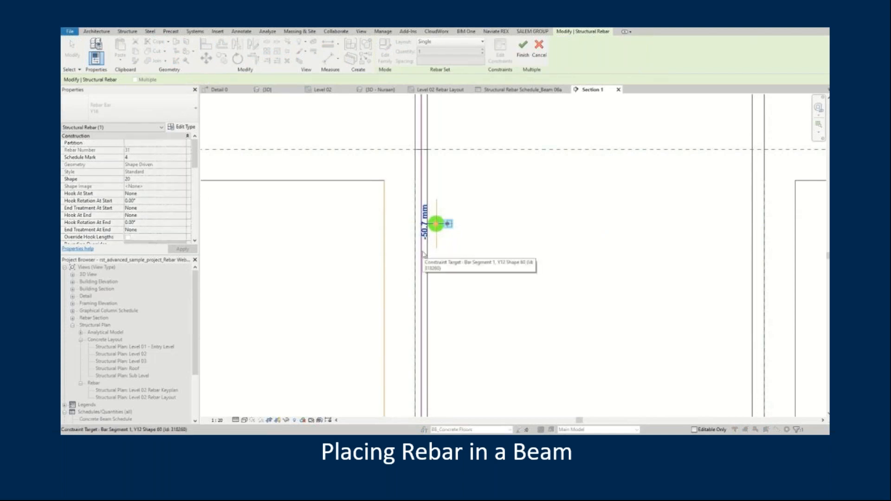
left_click(424, 255)
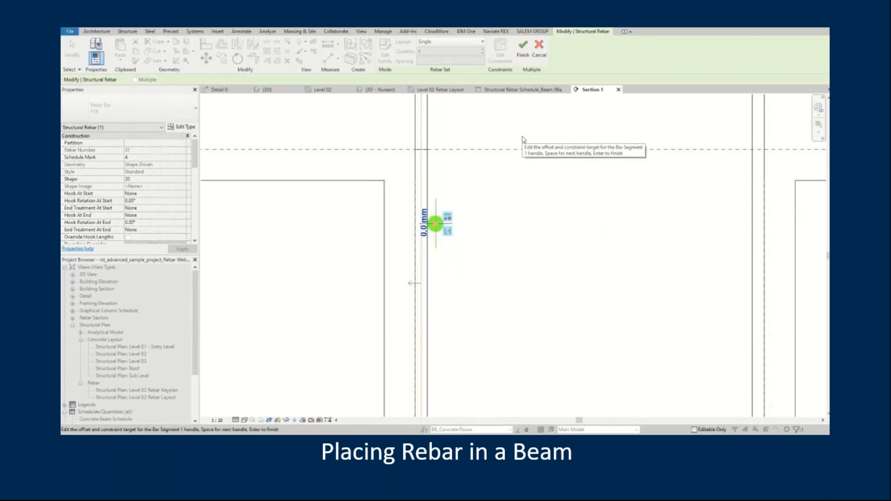
scroll(467, 172, "down", 3)
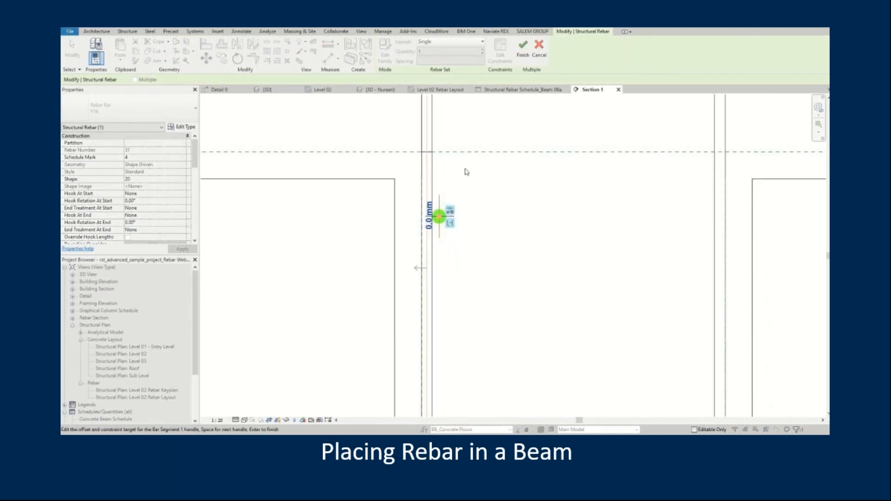
left_click(523, 46)
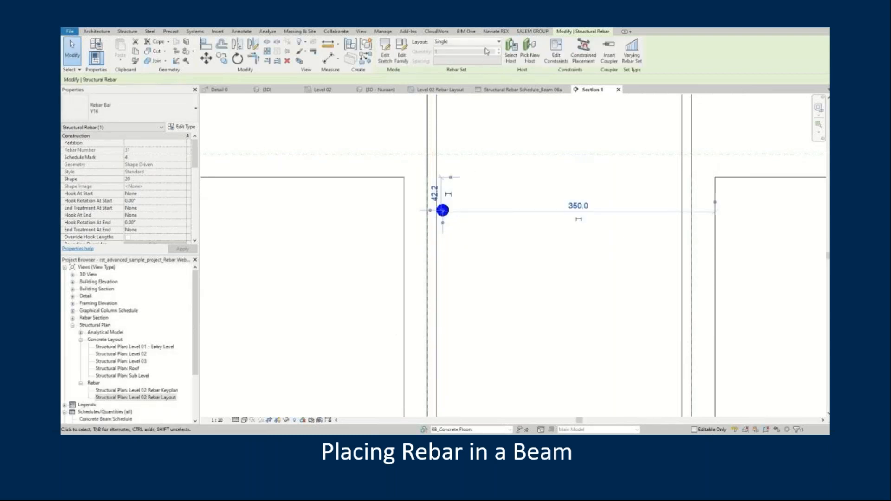
Change the Y16 bar's layout to Number with Spacing, with 2 bars running down the stirrup leg at 200 mm.
left_click(467, 41)
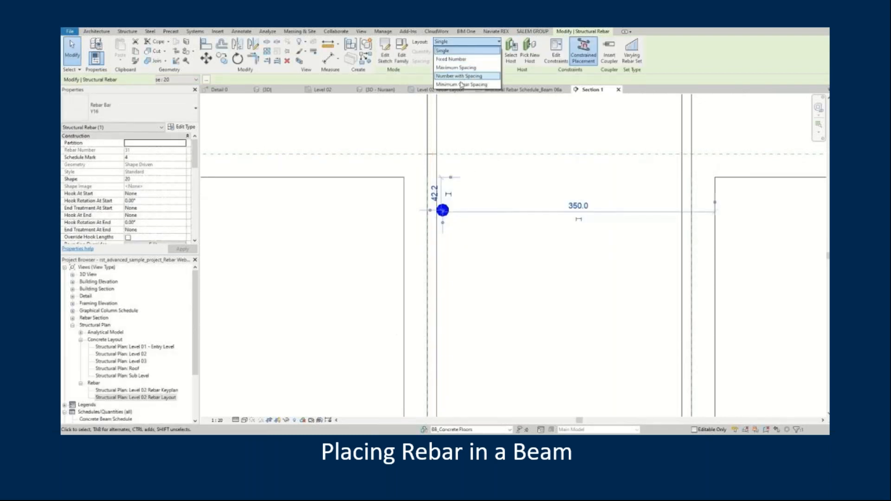
left_click(460, 77)
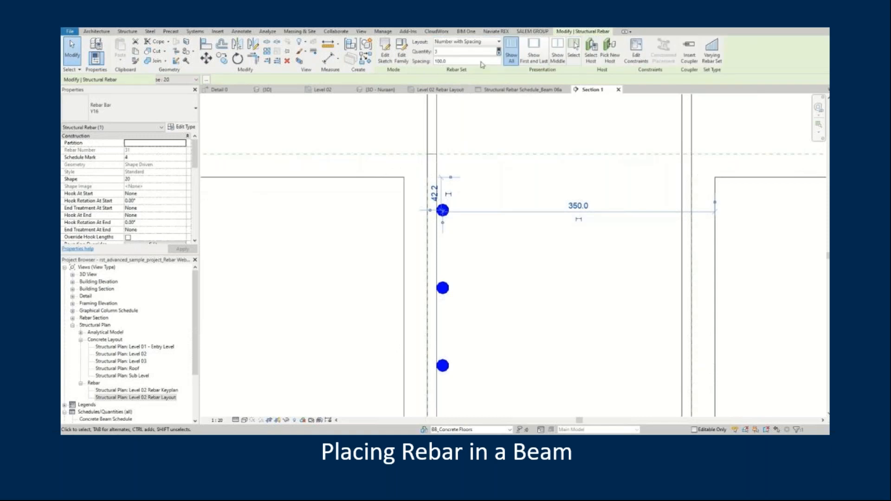
scroll(431, 137, "down", 4)
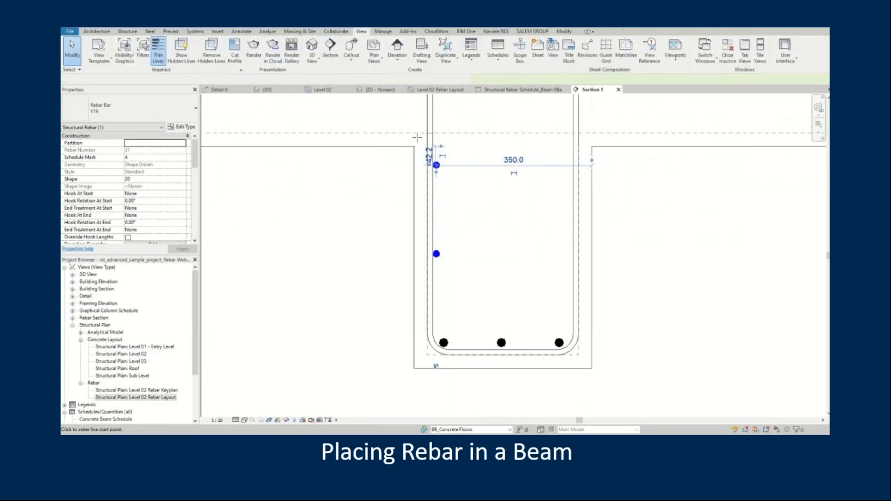
Measure the vertical distance along the beam's side from the slab's underside to the level of the bottom bars.
left_click(414, 146)
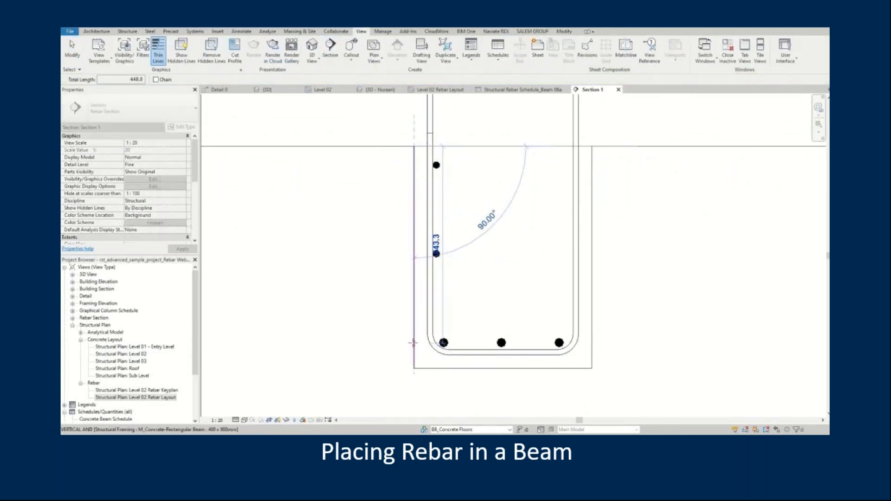
key("Escape")
key("Escape")
Move the Y16 side bar set down along the stirrup leg, placing its upper bar about 82 mm below the slab's underside.
left_click(436, 165)
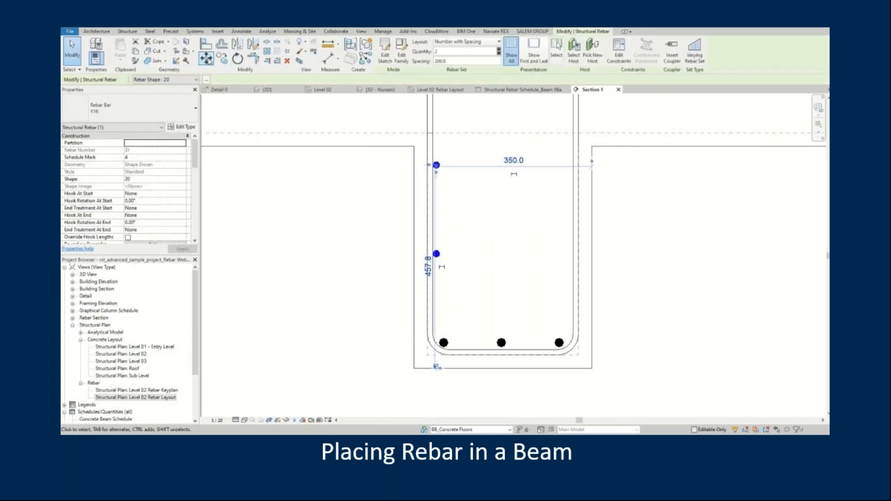
scroll(436, 167, "up", 2)
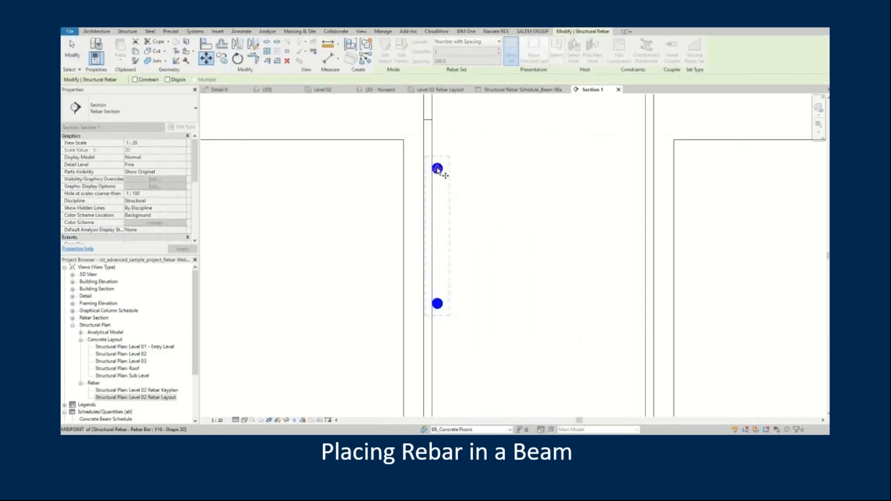
left_click_drag(438, 170, 435, 189)
left_click(435, 196)
scroll(434, 217, "down", 5)
mouse_move(473, 245)
middle_mouse_down()
mouse_move(472, 217)
mouse_move(469, 240)
middle_mouse_up()
scroll(466, 215, "up", 1)
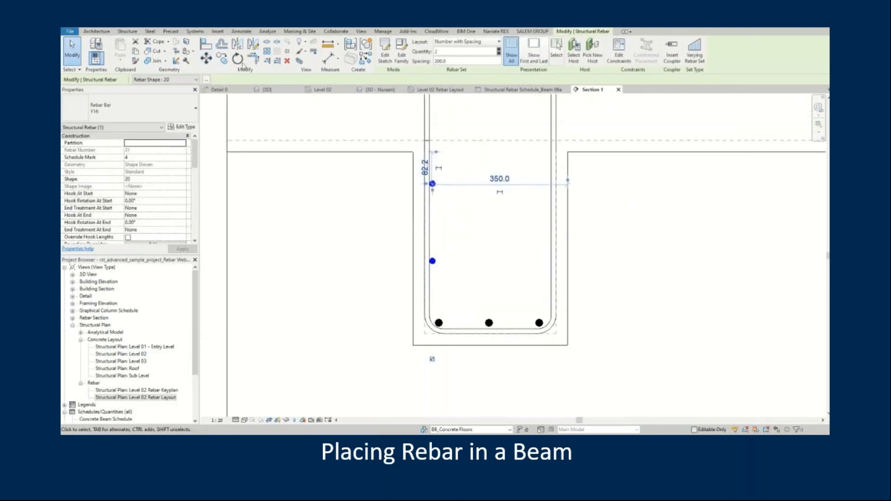
middle_click_drag(456, 185, 464, 222)
key("Escape")
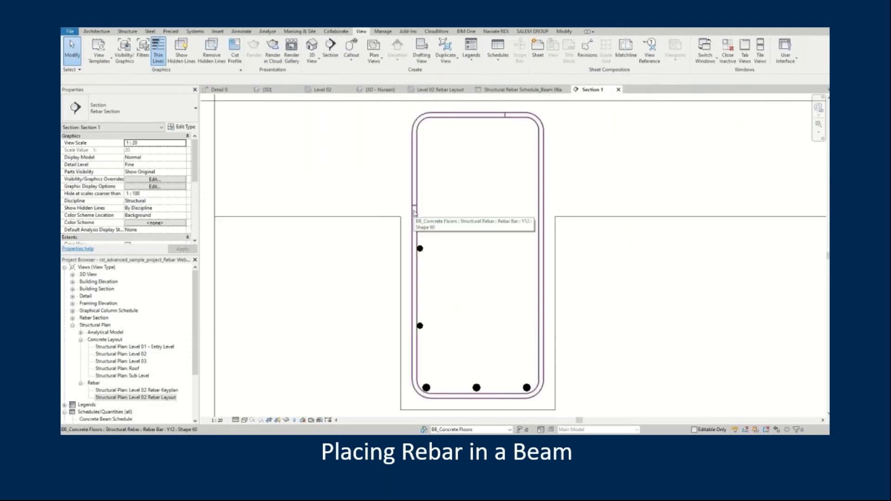
Mirror a copy of the Y16 side bar set across the beam's vertical centreline onto the opposite stirrup leg.
left_click(421, 250)
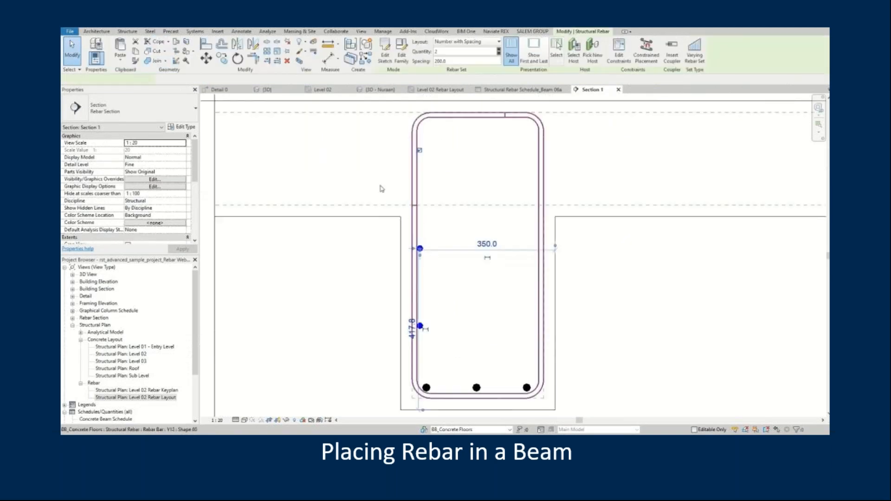
left_click(478, 112)
left_click(477, 160)
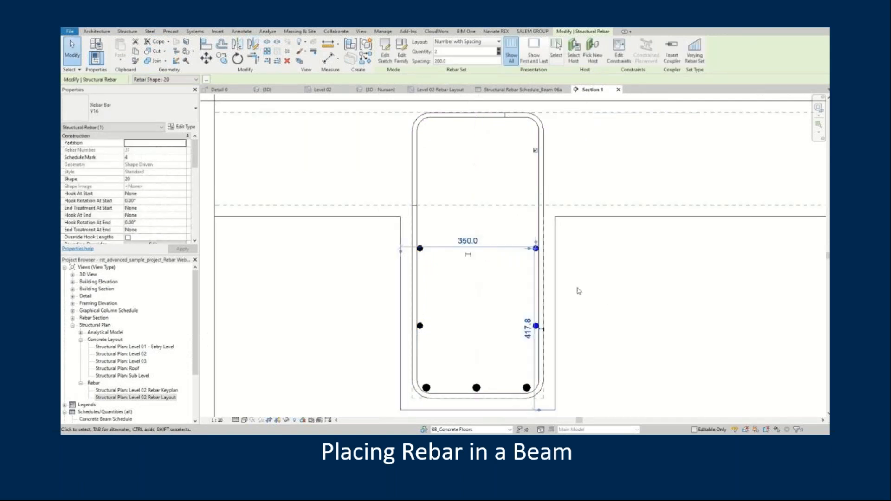
Check the constraint targets of the Y20 bottom bar set at the stirrup's bottom segment and the beam's underside.
left_click(608, 297)
middle_click_drag(613, 276, 613, 227)
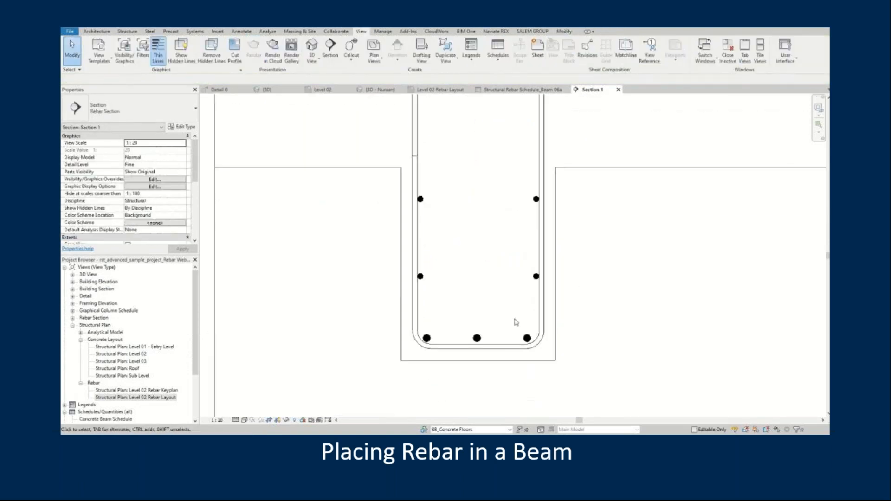
left_click(476, 335)
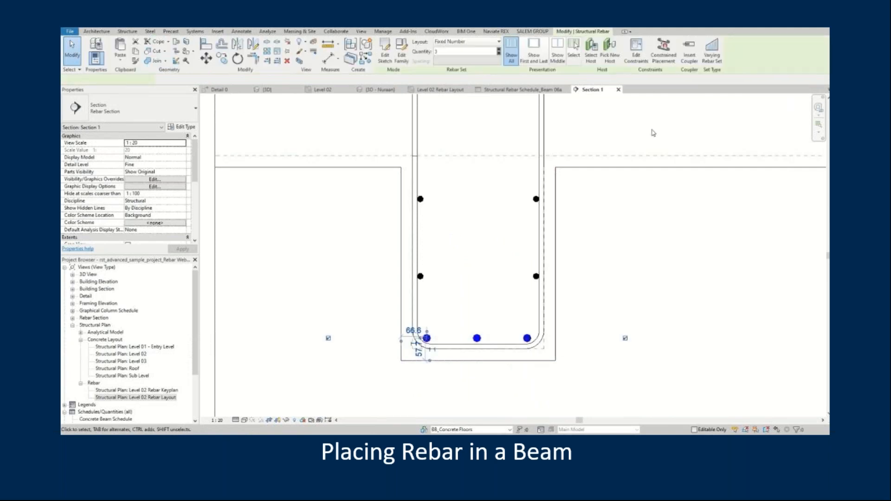
left_click(636, 51)
left_click(487, 346)
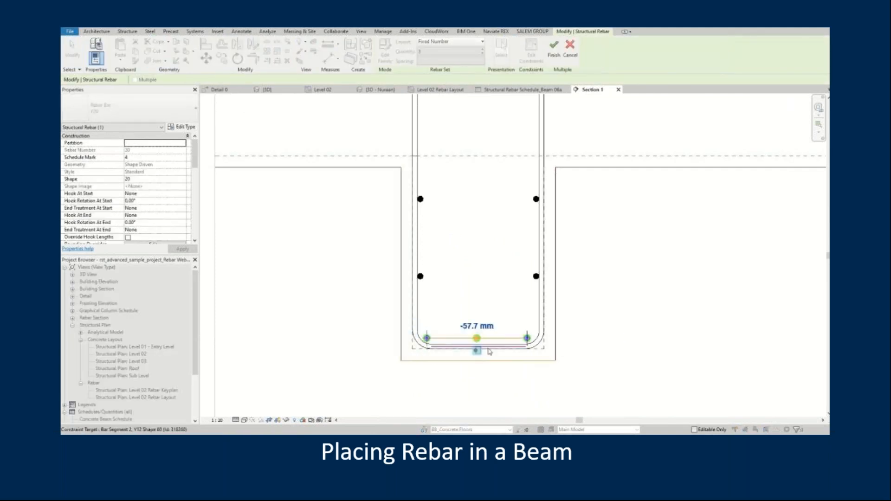
left_click(526, 359)
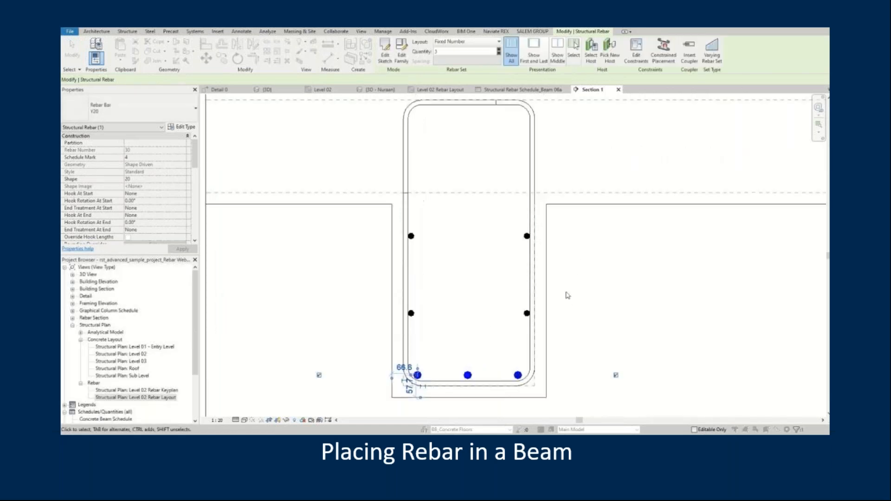
key("Escape")
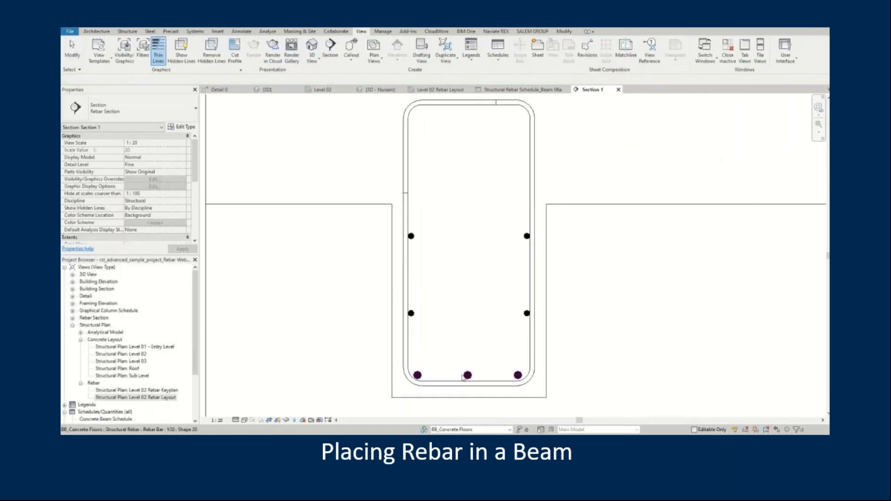
Mirror a copy of the Y20 bottom bars to the top of the stirrup and change the copied set to type Y16.
left_click(468, 386)
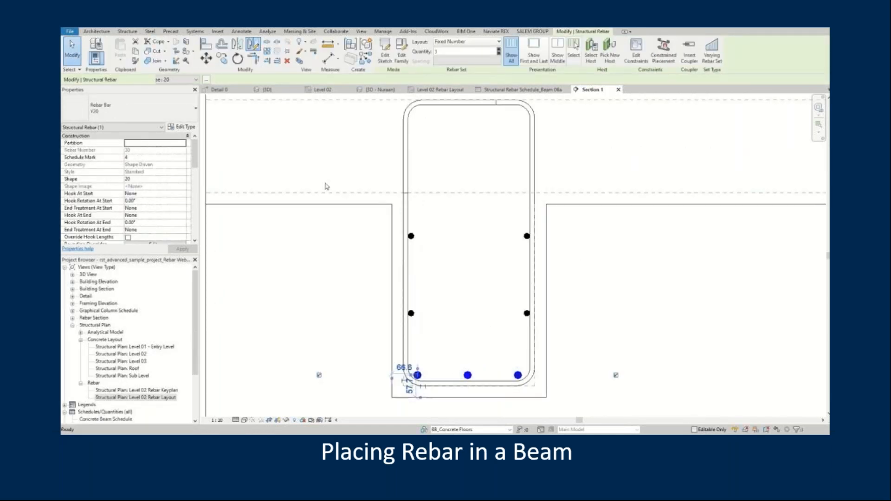
key("d")
key("m")
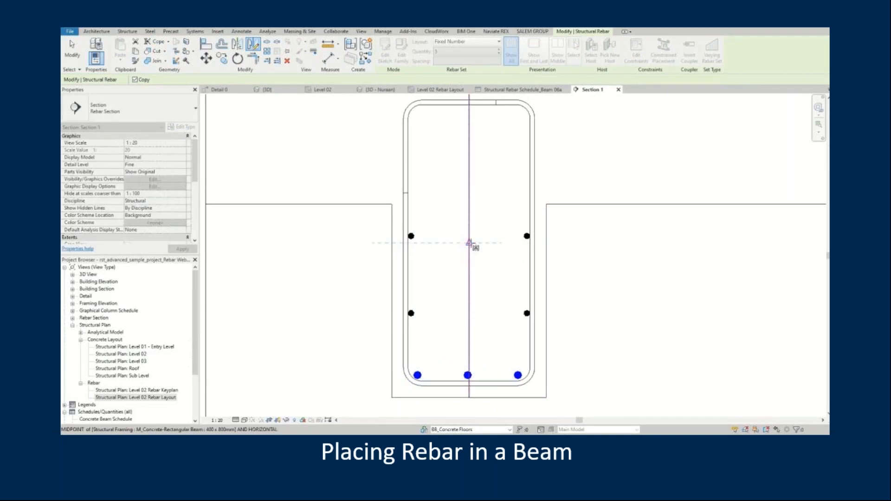
left_click(487, 155)
left_click(139, 107)
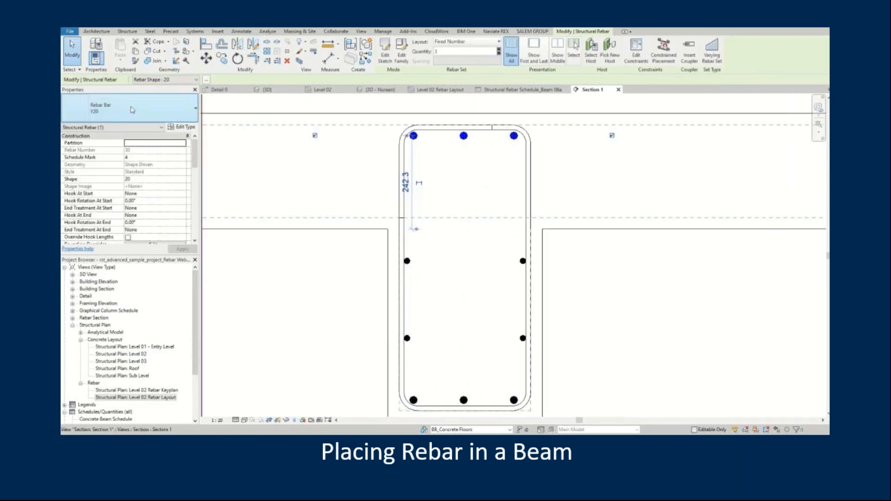
left_click(87, 221)
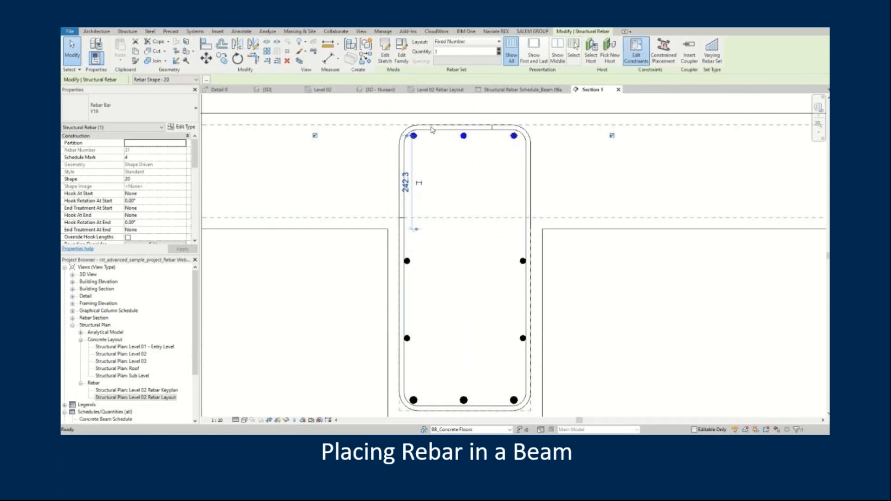
Constrain the Y16 top bars to the stirrup's top segment with a 0.0 mm offset and finish the constraint editing.
scroll(432, 132, "up", 4)
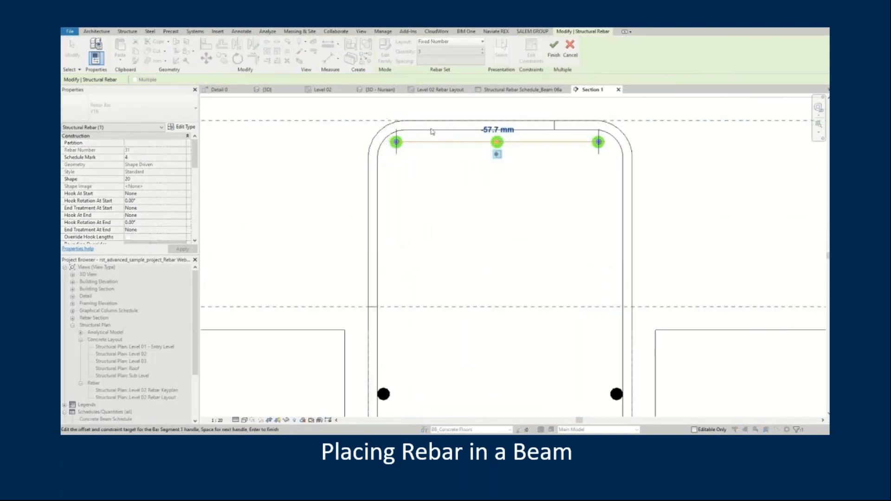
left_click(434, 126)
left_click(554, 49)
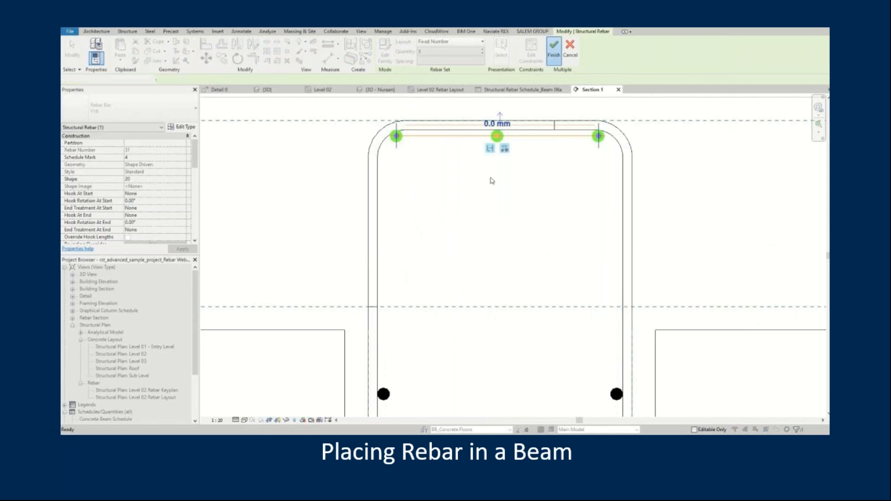
scroll(489, 177, "down", 5)
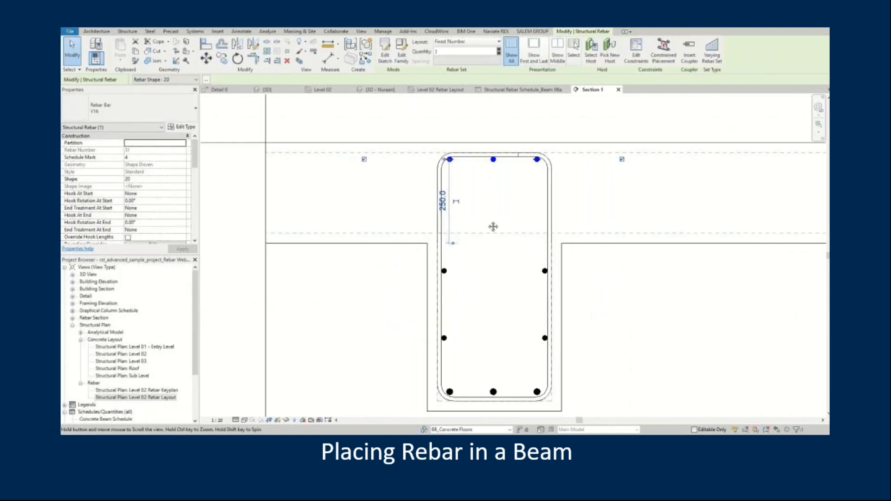
middle_click_drag(477, 173, 476, 177)
key("Escape")
Try the 600 x 900 type on the concrete beam, then return it to 400 x 800mm.
left_click(548, 230)
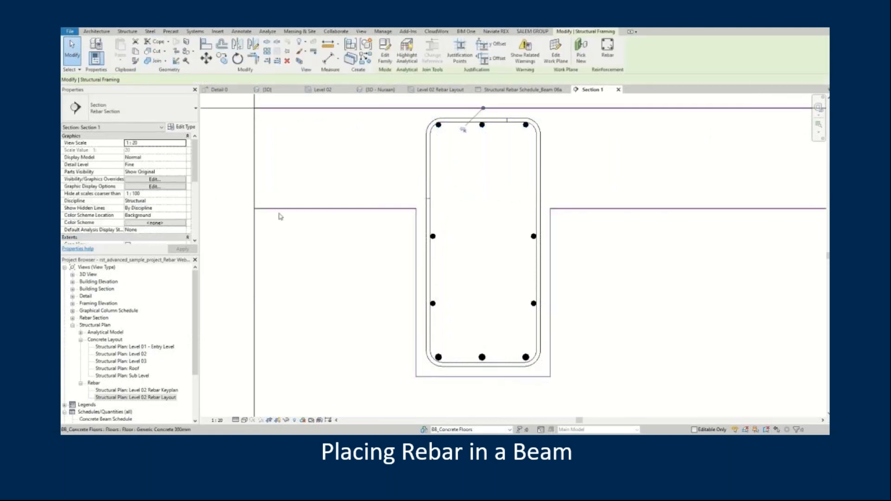
left_click(151, 115)
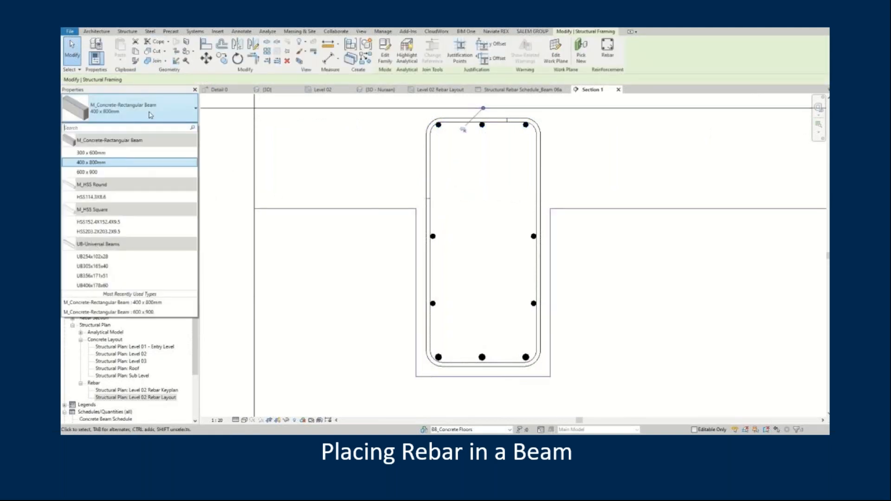
left_click(111, 172)
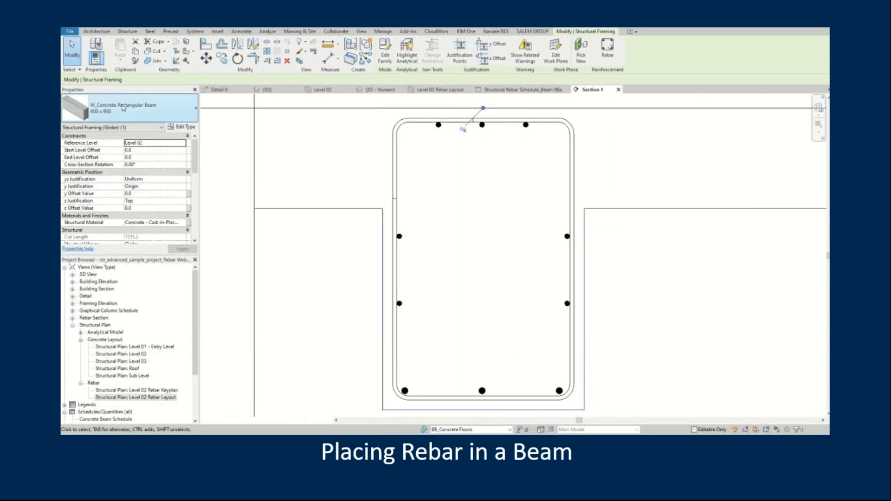
left_click(120, 112)
left_click(352, 204)
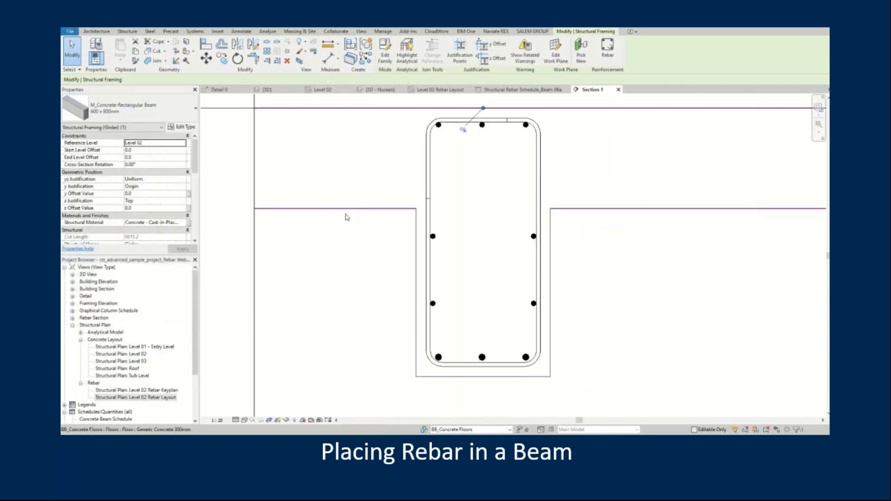
key("ctrl+z")
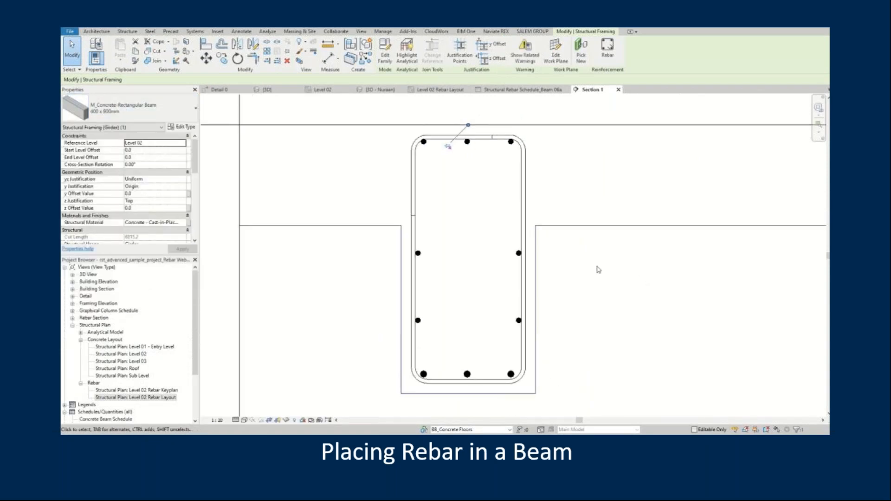
left_click(598, 269)
Create a section along the beam's length with its depth ending just past the beam, and open the section view.
scroll(613, 267, "down", 3)
left_click(361, 31)
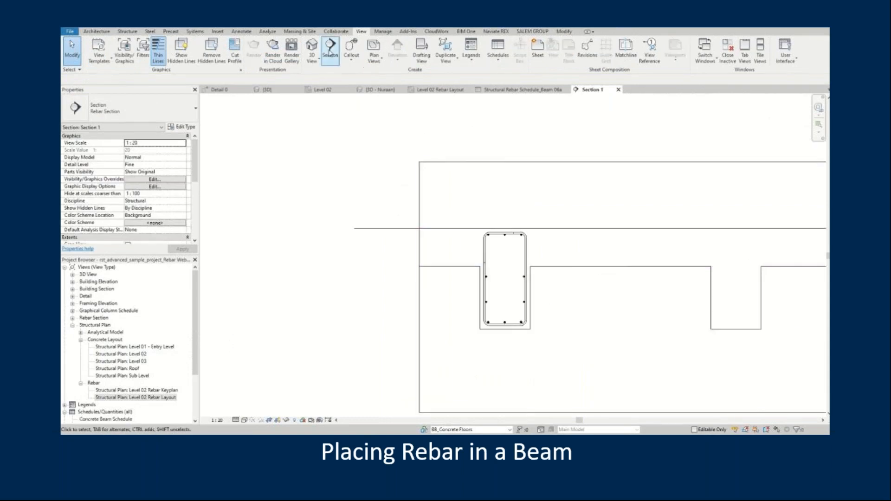
left_click(474, 350)
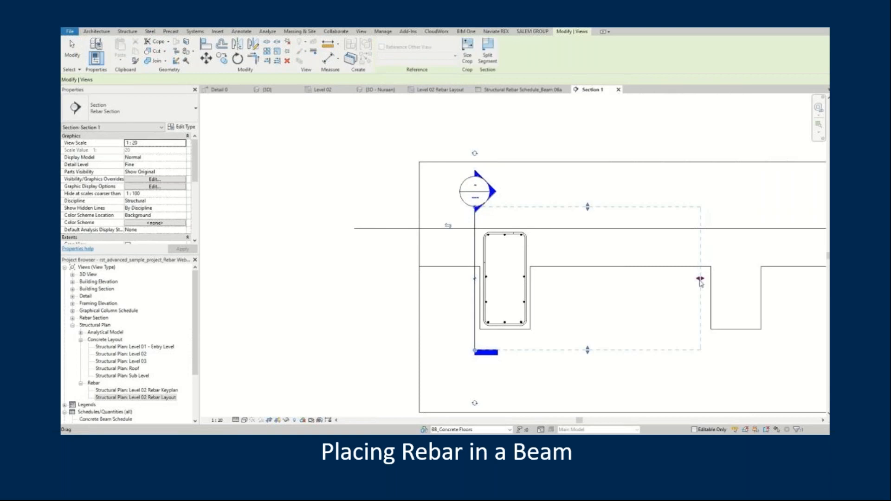
right_click(474, 298)
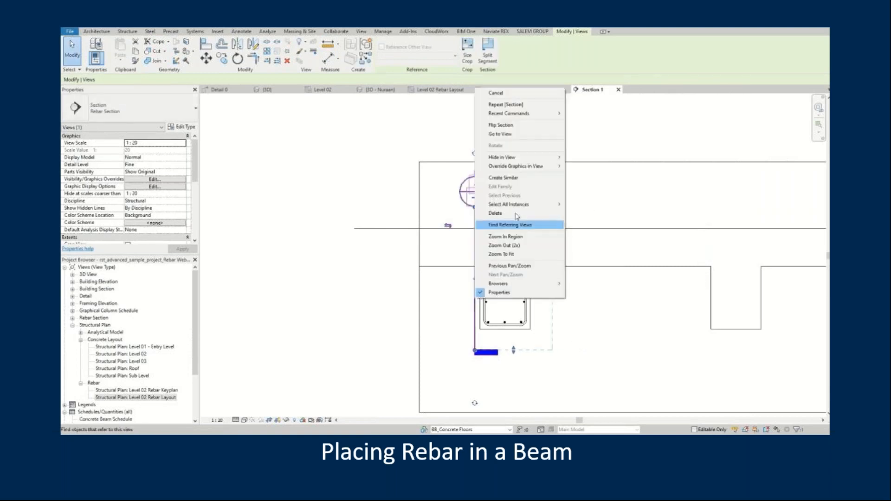
left_click(511, 135)
Measure the beam's clear span along its underside between the faces of the supports at grids 1.1 and 1.
scroll(683, 261, "up", 5)
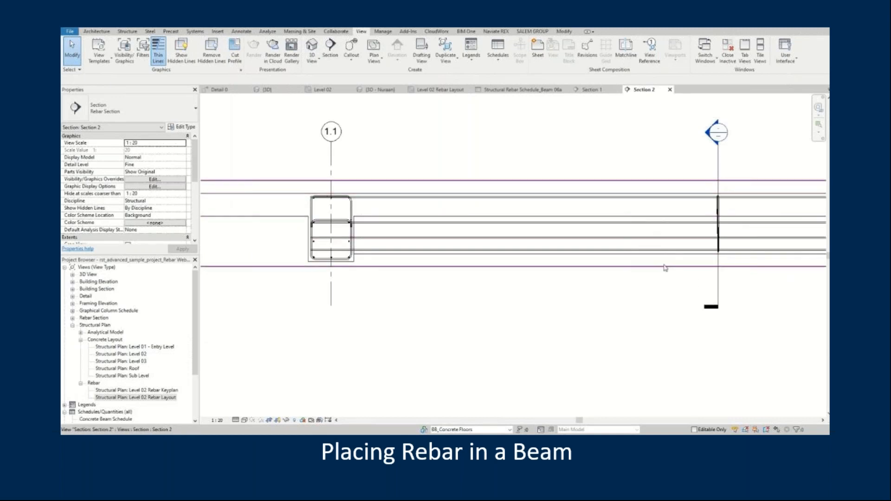
middle_click_drag(665, 267, 487, 266)
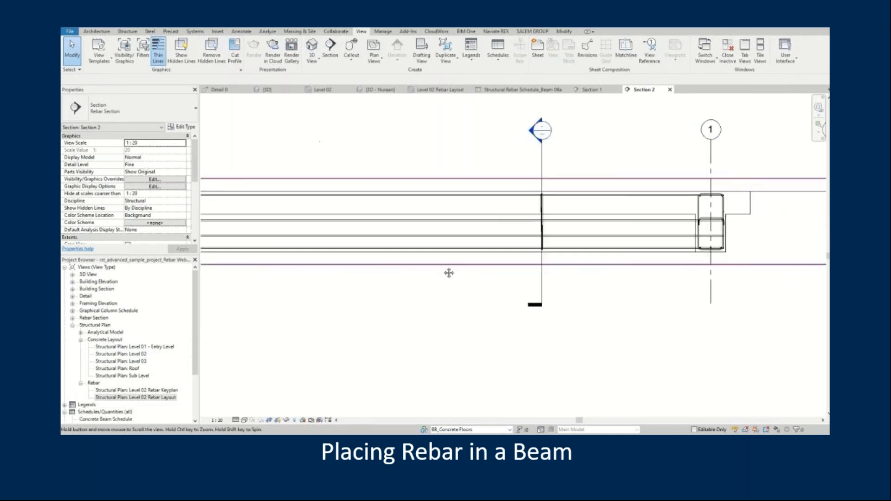
left_click(576, 199)
mouse_move(572, 239)
middle_mouse_down()
mouse_move(765, 246)
mouse_move(656, 235)
mouse_move(565, 246)
middle_mouse_up()
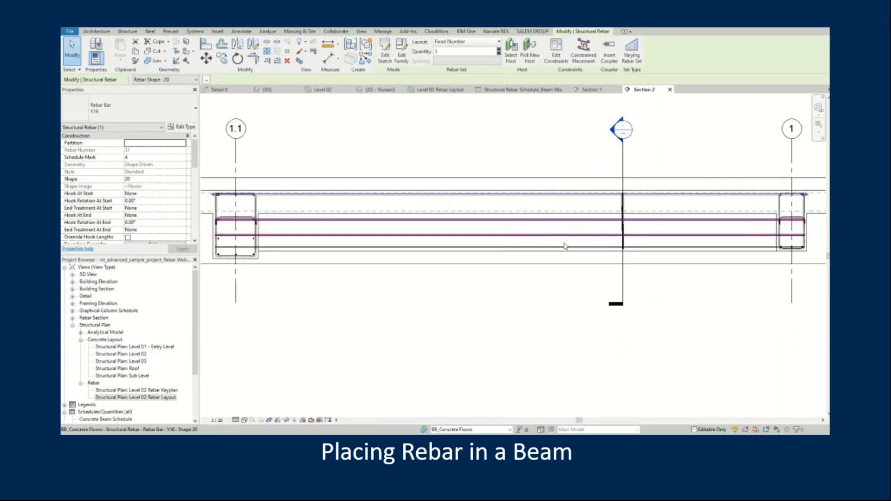
key("Escape")
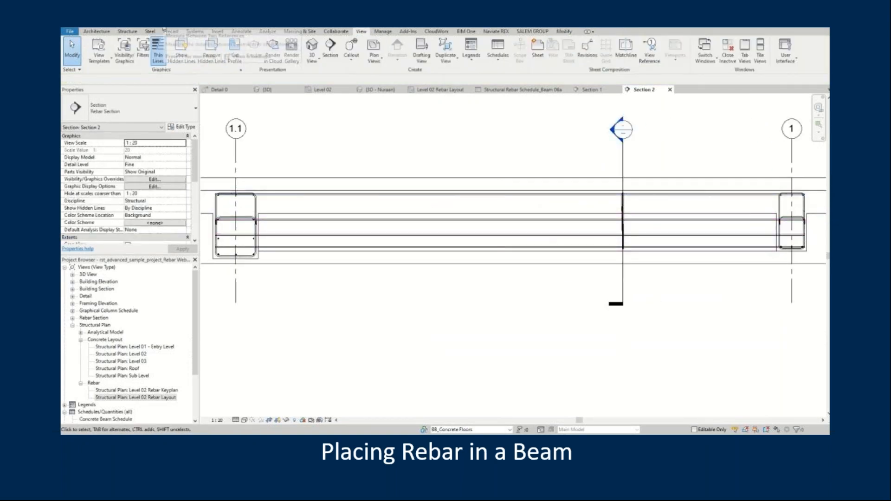
left_click(258, 251)
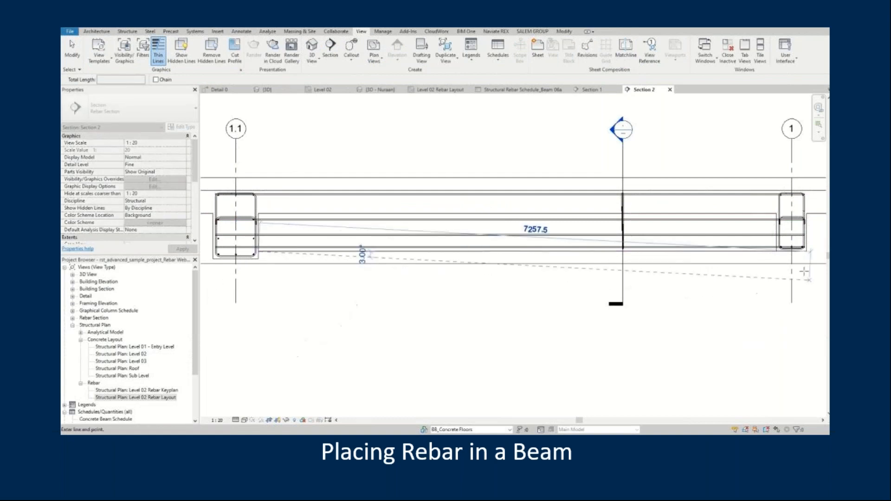
left_click(776, 251)
key("Escape")
key("Escape")
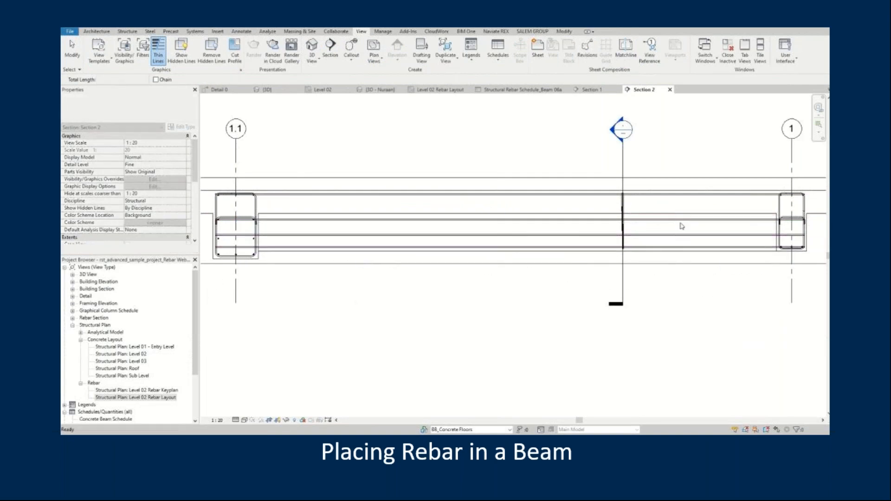
scroll(398, 257, "up", 2)
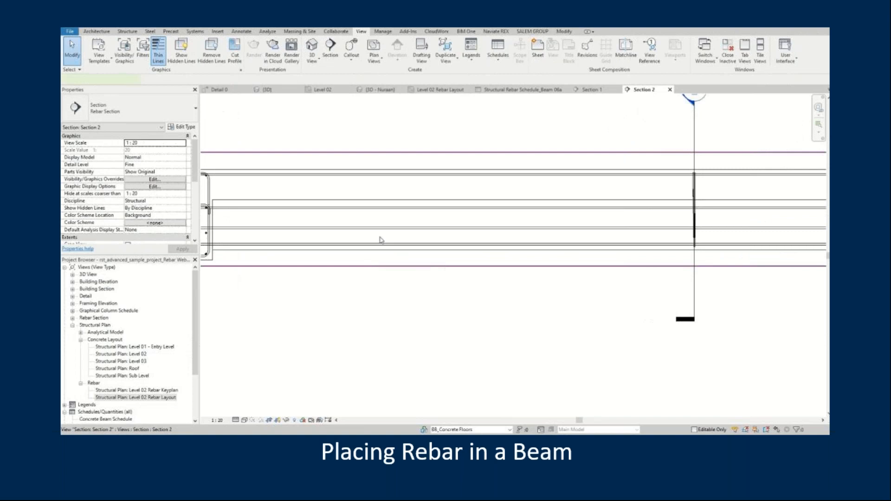
left_click_drag(379, 236, 372, 219)
left_click(544, 313)
key("ctrl+z")
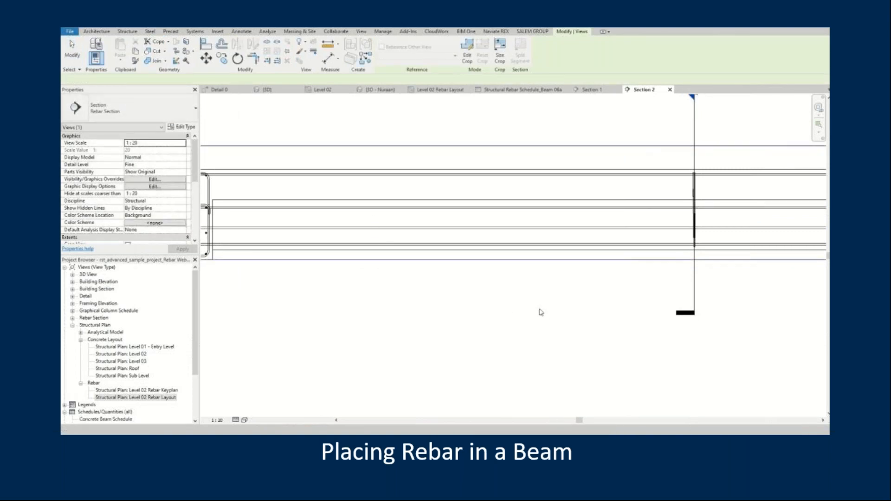
Select only the structural rebar in the beam's lower part, the Y16 side and Y20 bottom sets, and set dimension A to 6800.
scroll(405, 258, "up", 2)
left_click_drag(447, 265, 372, 139)
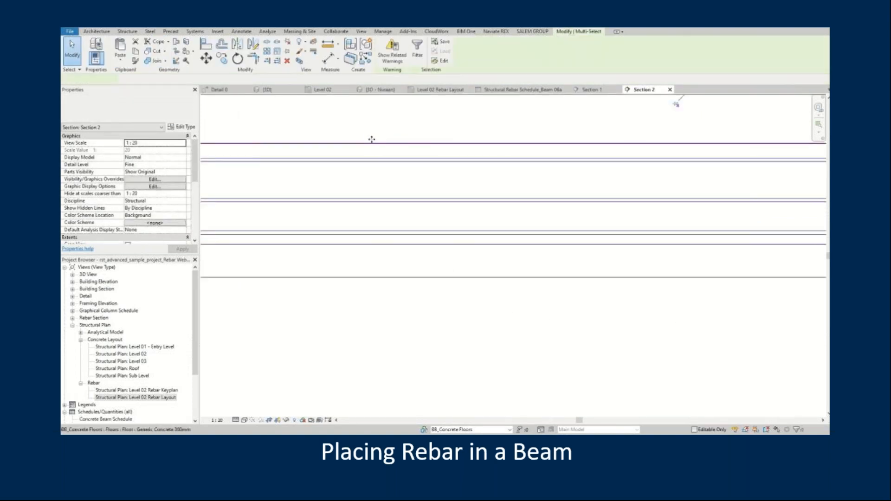
scroll(548, 126, "up", 2)
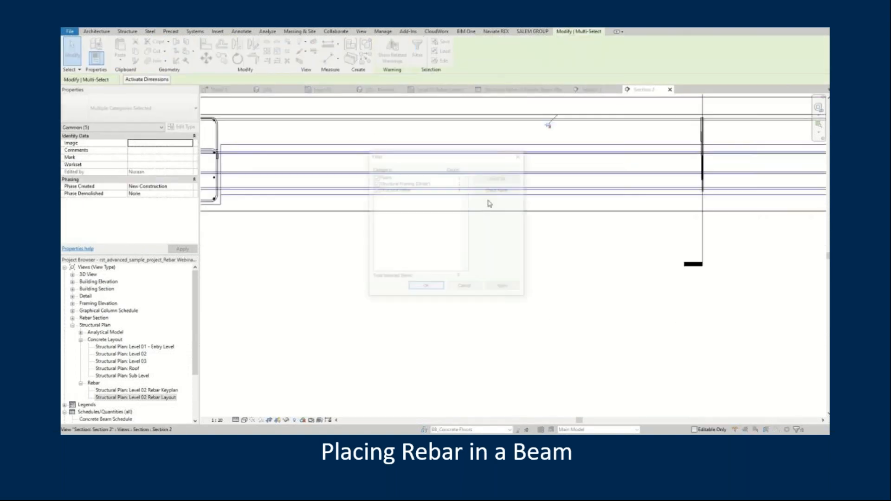
left_click(499, 190)
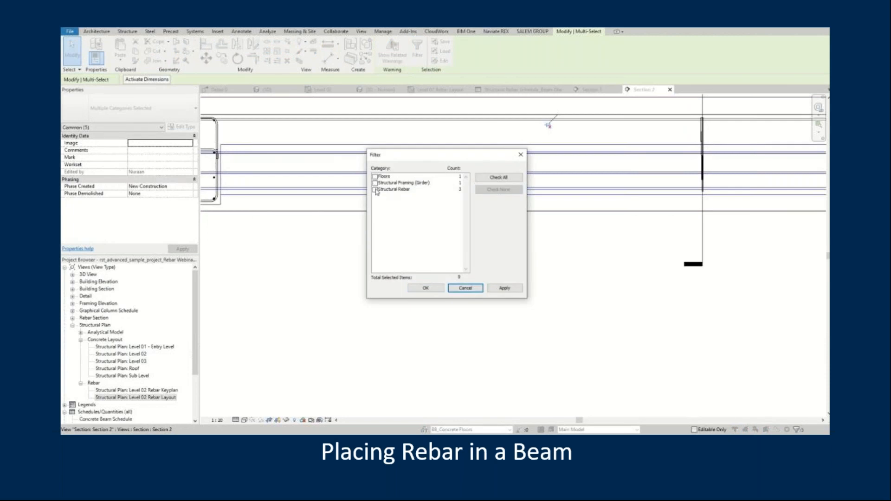
left_click(375, 190)
left_click(426, 288)
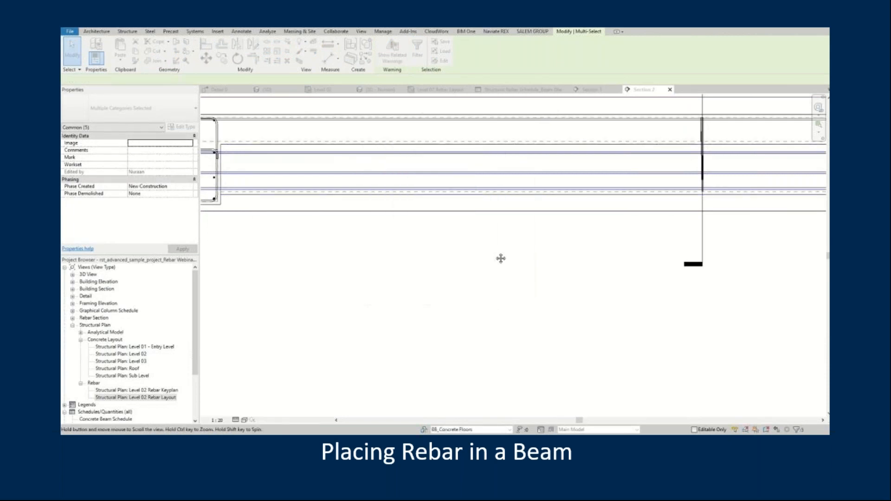
middle_click_drag(501, 259, 506, 280)
scroll(163, 229, "down", 5)
left_click(154, 218)
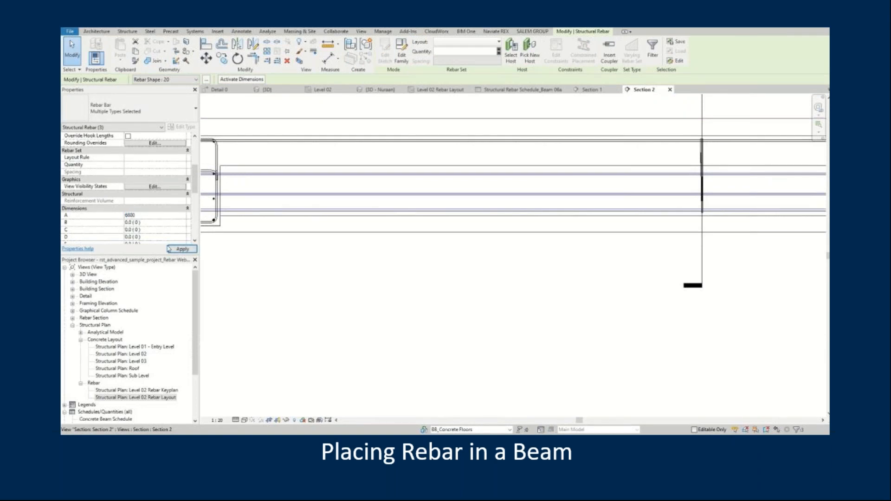
left_click(172, 252)
Remove the Y20 bottom bars from the selection and move the Y16 side bars to the support face at grid 1.
scroll(319, 243, "down", 3)
middle_click_drag(479, 265, 436, 268)
scroll(627, 262, "up", 4)
middle_click_drag(728, 224, 701, 230)
left_click(602, 205, "shift")
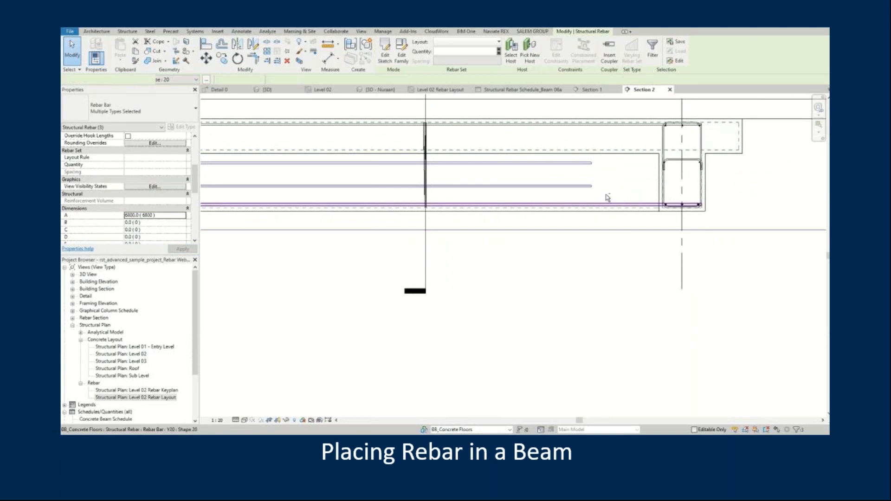
scroll(606, 194, "up", 2)
middle_click_drag(608, 197, 532, 195)
key("m")
key("v")
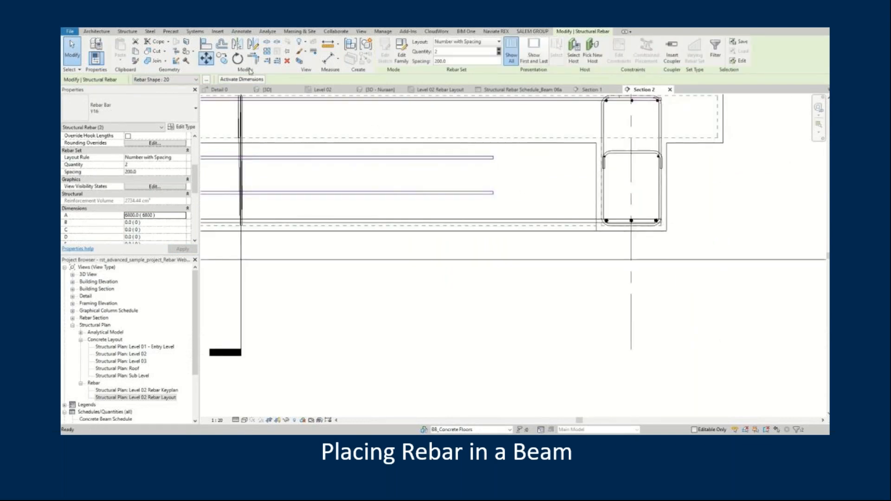
left_click(493, 194)
left_click(596, 194)
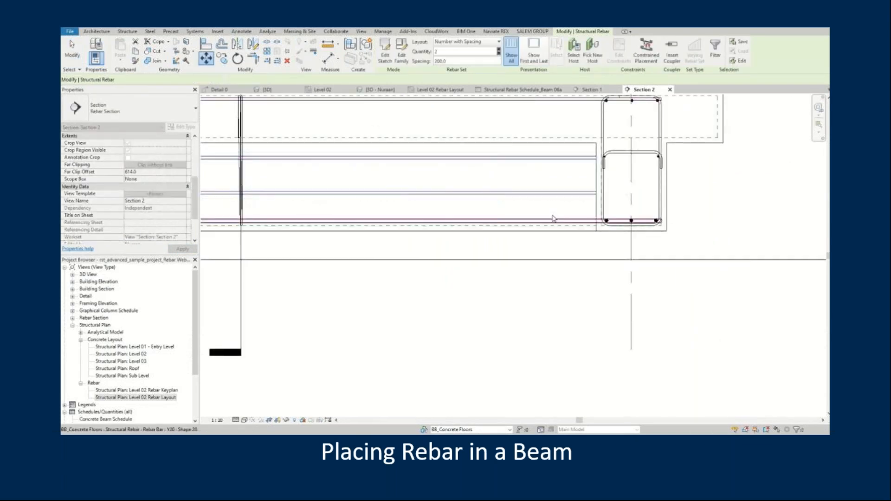
Move the Y20 bottom bars back so their ends meet the support face at grid 1.
left_click(557, 220)
left_click(206, 58)
scroll(727, 230, "up", 2)
left_click(613, 217)
left_click(500, 217)
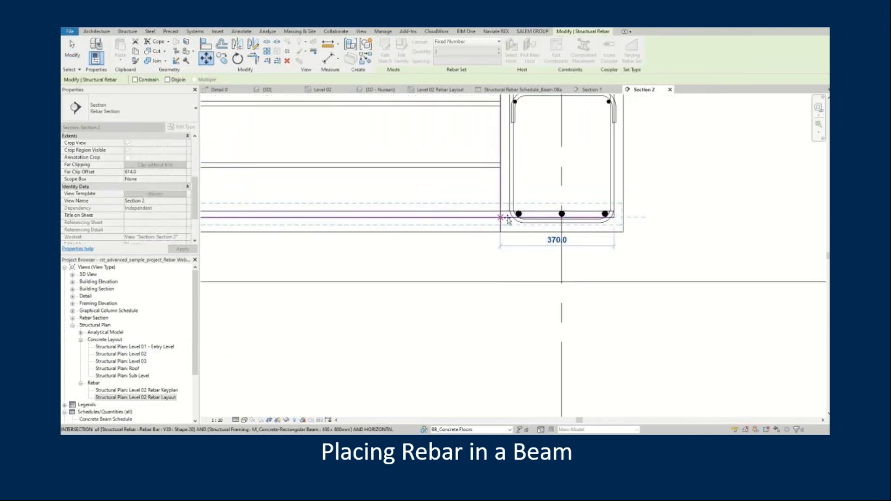
left_click(648, 212)
Set dimension A of the Y16 top bars to 6800.
scroll(648, 213, "down", 4)
middle_click_drag(480, 252, 616, 282)
left_click(417, 199)
middle_click_drag(499, 200, 767, 203)
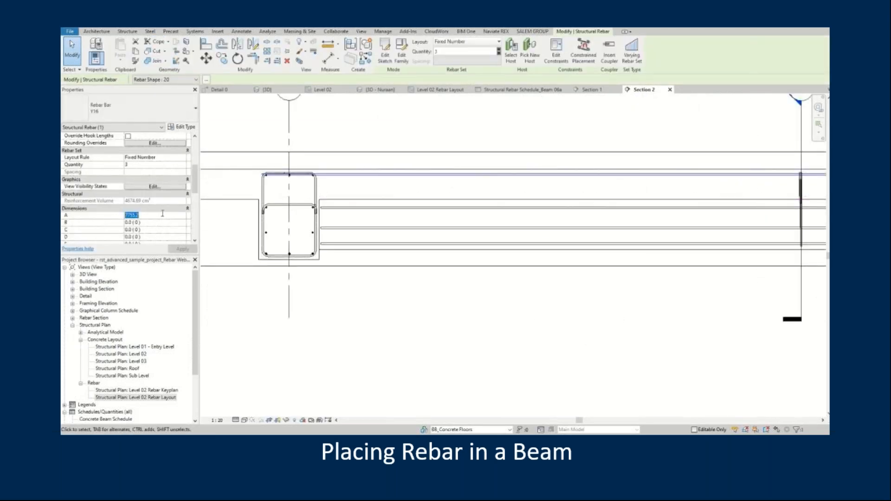
left_click(184, 249)
Move the Y16 top bars so their ends stop at the support face at grid 1.
middle_click_drag(672, 308, 315, 336)
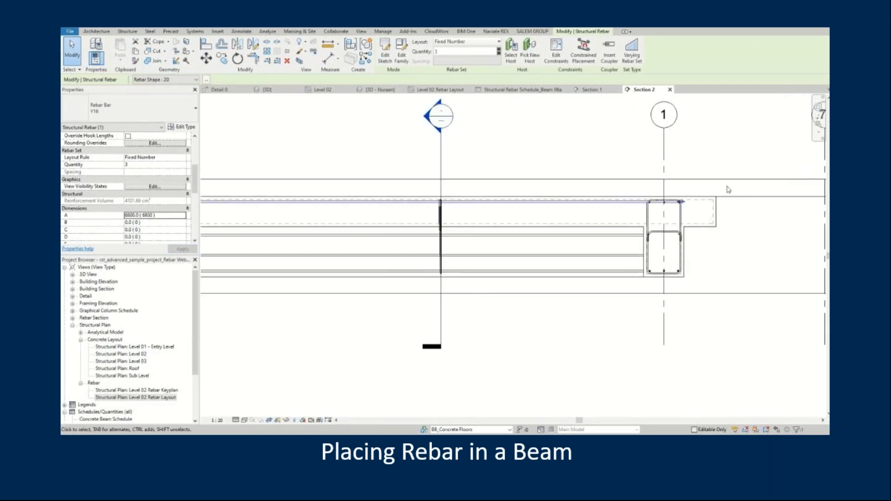
scroll(728, 189, "up", 3)
left_click(207, 61)
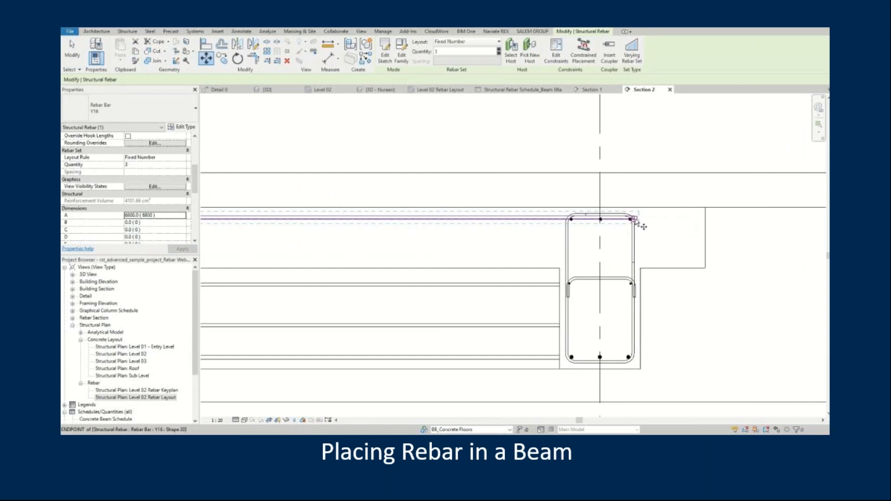
left_click(632, 218)
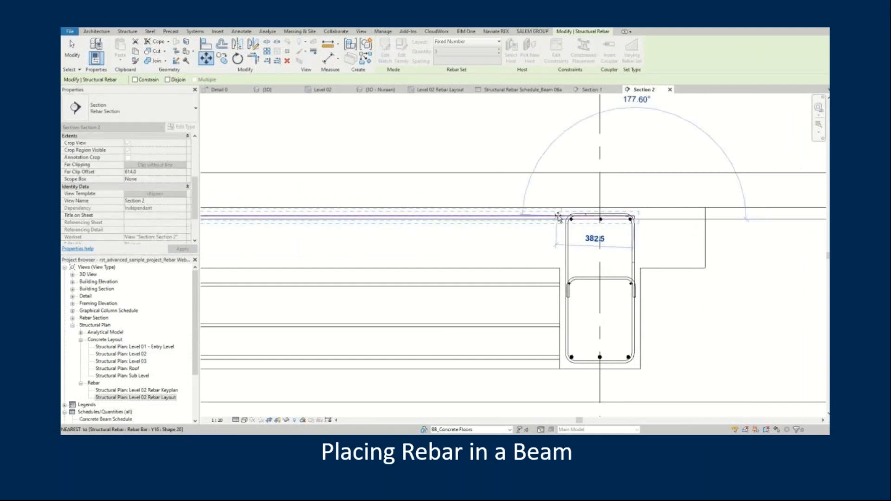
left_click(609, 246)
scroll(564, 227, "up", 2)
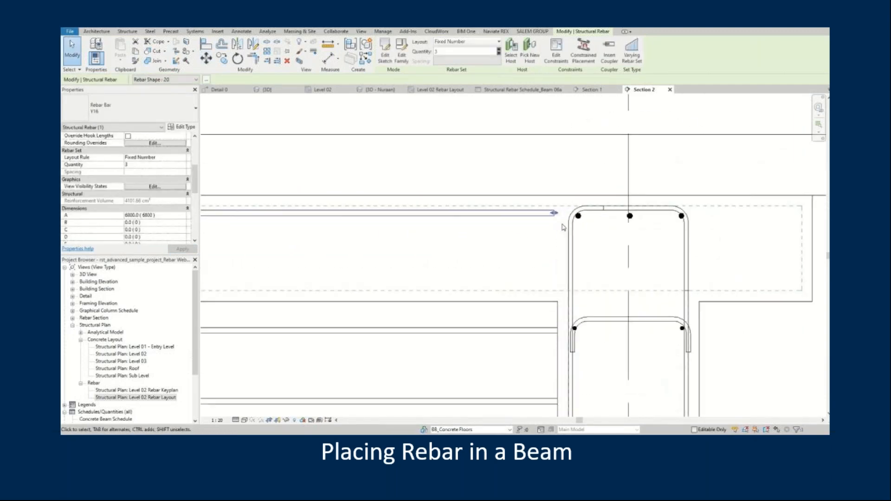
Distribute the Y12 stirrup along the beam using the Maximum Spacing layout with 200 mm spacing.
scroll(564, 227, "down", 4)
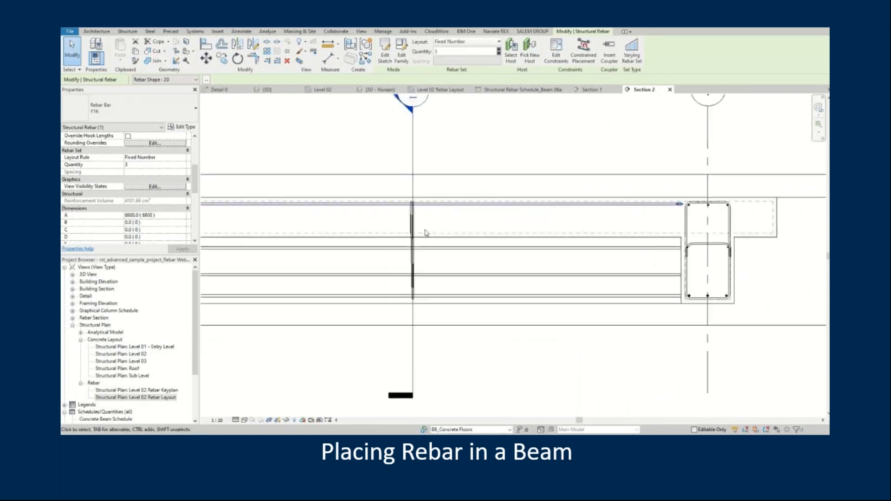
left_click(413, 232)
scroll(426, 233, "down", 2)
middle_click_drag(432, 235, 574, 244)
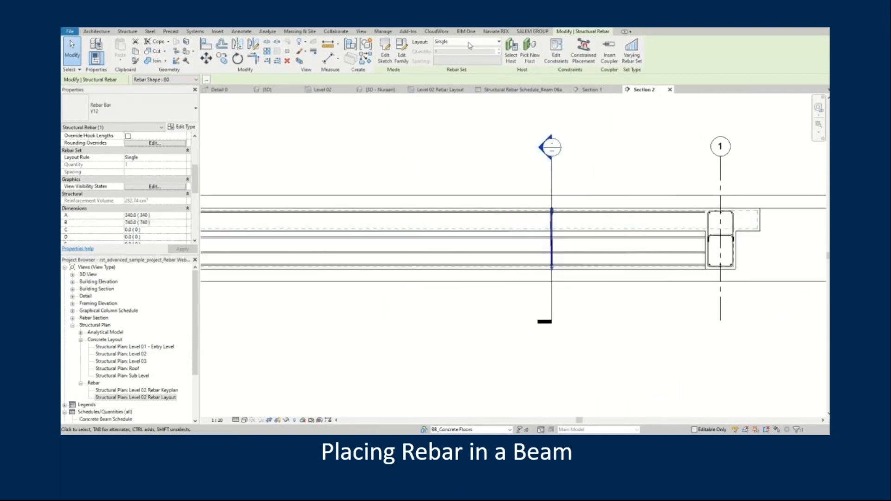
left_click(469, 42)
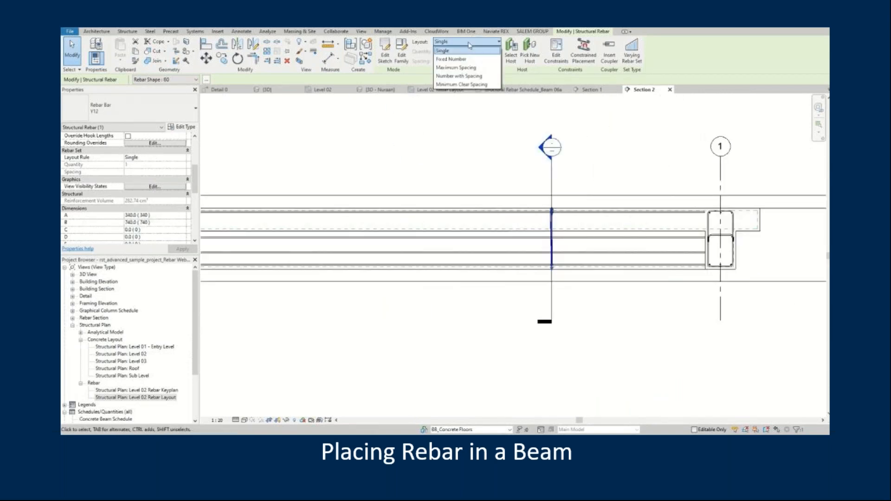
left_click(466, 68)
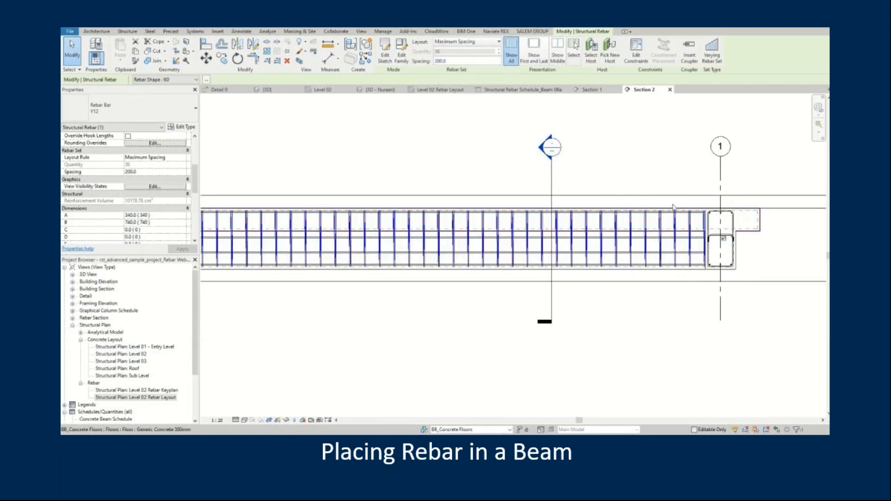
Examine the stirrup distribution and bar ends along the beam, at both the grid 1.1 and grid 1 supports.
scroll(515, 232, "down", 1)
middle_click_drag(515, 232, 553, 224)
scroll(313, 242, "up", 3)
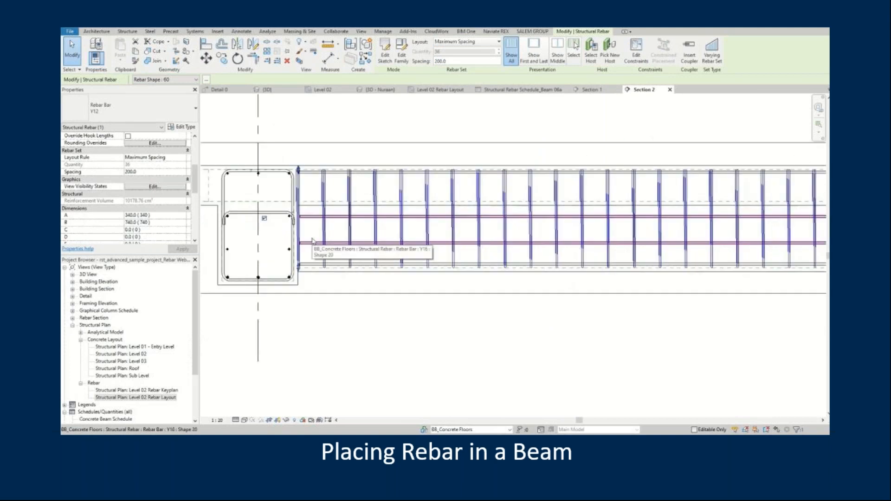
scroll(311, 241, "down", 2)
middle_click_drag(786, 279, 442, 319)
middle_click_drag(513, 315, 615, 340)
left_click(616, 330)
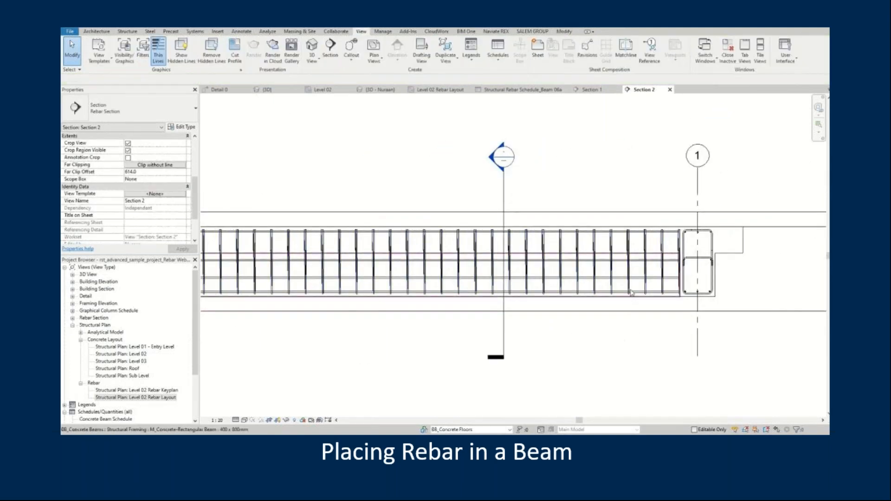
scroll(692, 242, "up", 5)
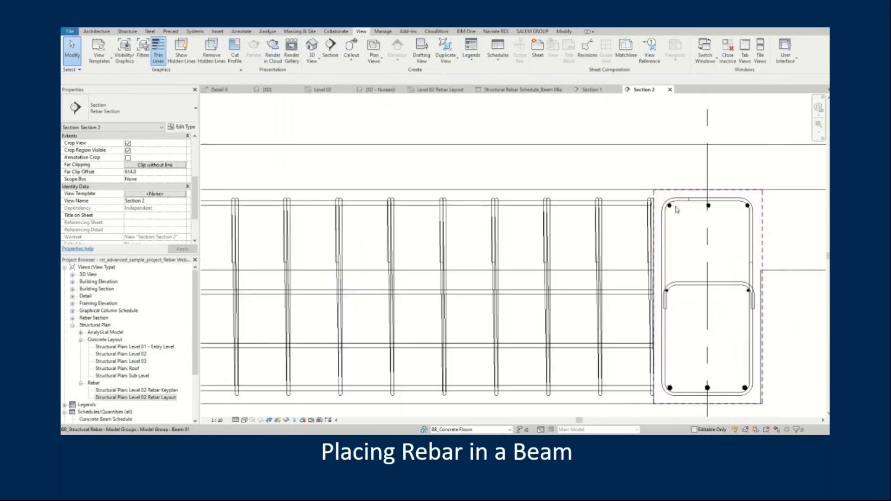
scroll(682, 208, "down", 3)
middle_click_drag(424, 266, 723, 262)
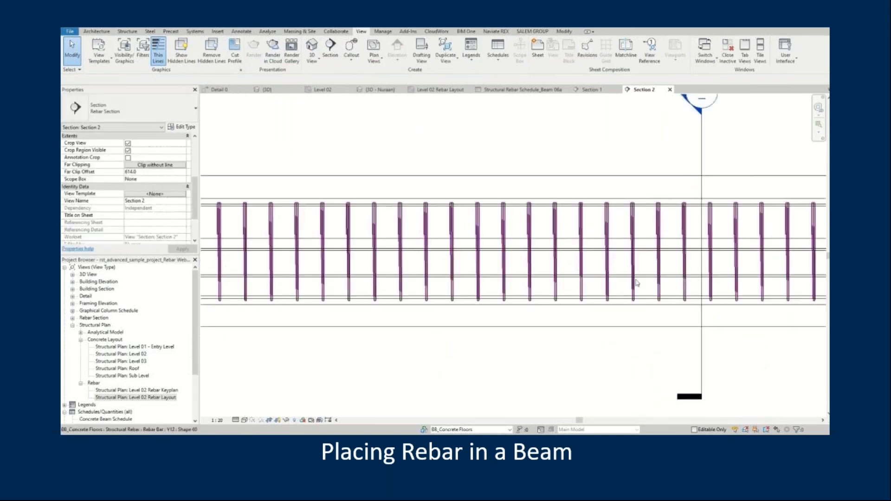
middle_click_drag(218, 291, 418, 302)
scroll(410, 309, "up", 3)
scroll(410, 310, "down", 5)
middle_click_drag(588, 304, 411, 279)
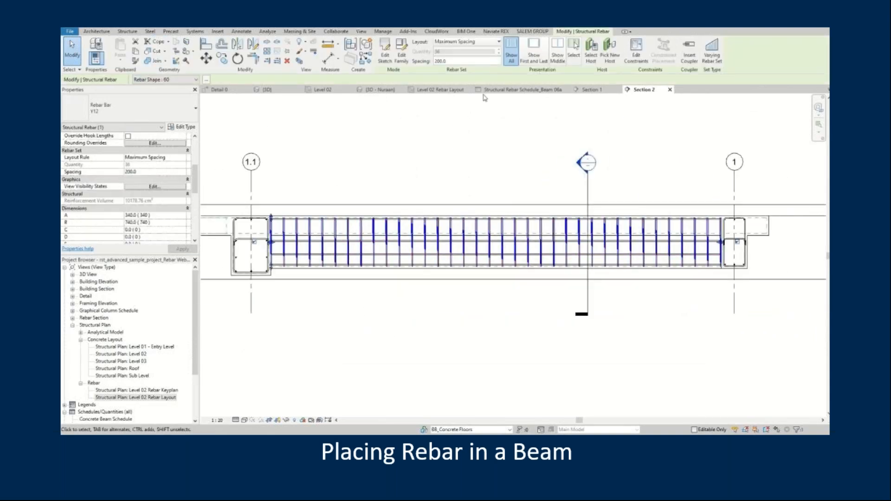
Change the Y12 stirrup set to the Number with Spacing layout and reduce its quantity by one.
left_click(467, 46)
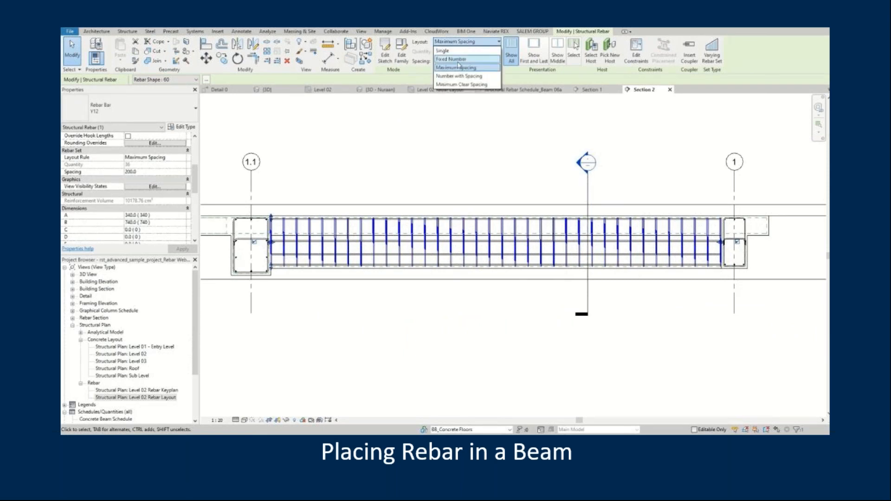
left_click(458, 76)
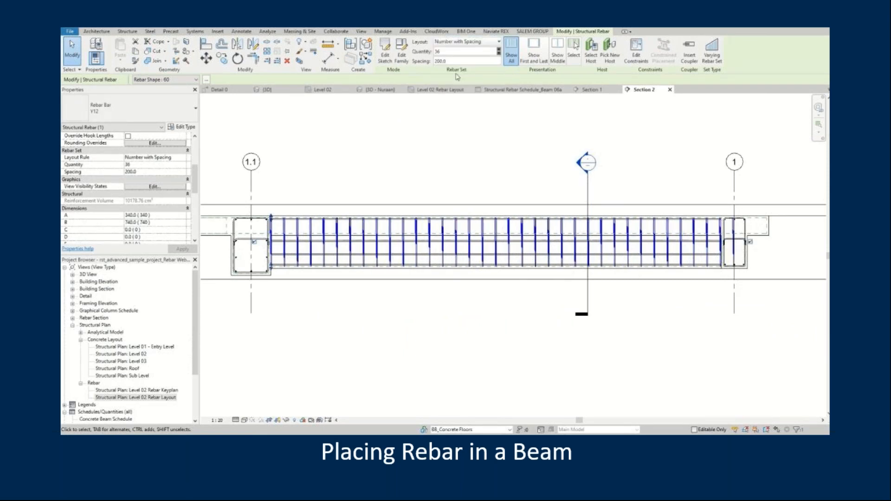
left_click(499, 55)
left_click(472, 179)
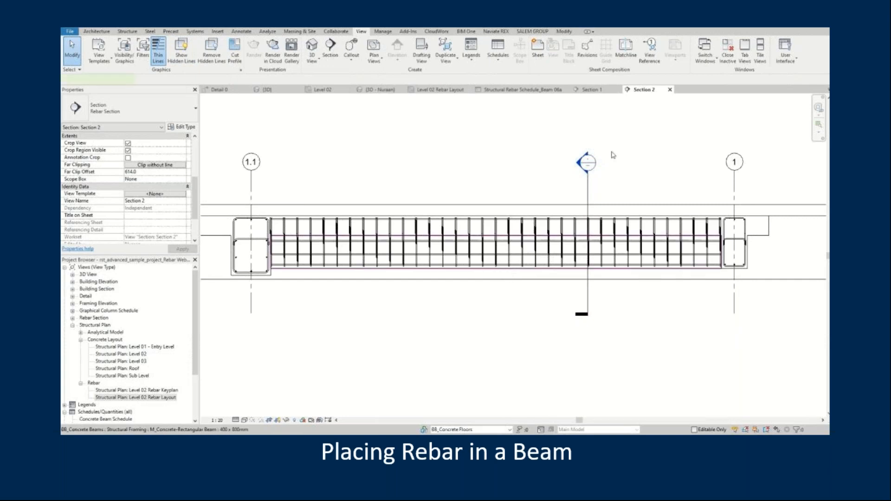
left_click(605, 50)
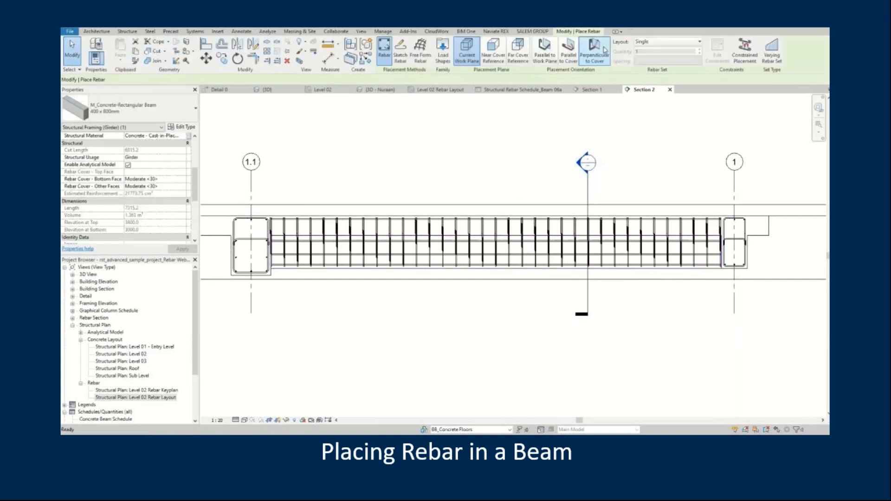
left_click(727, 259)
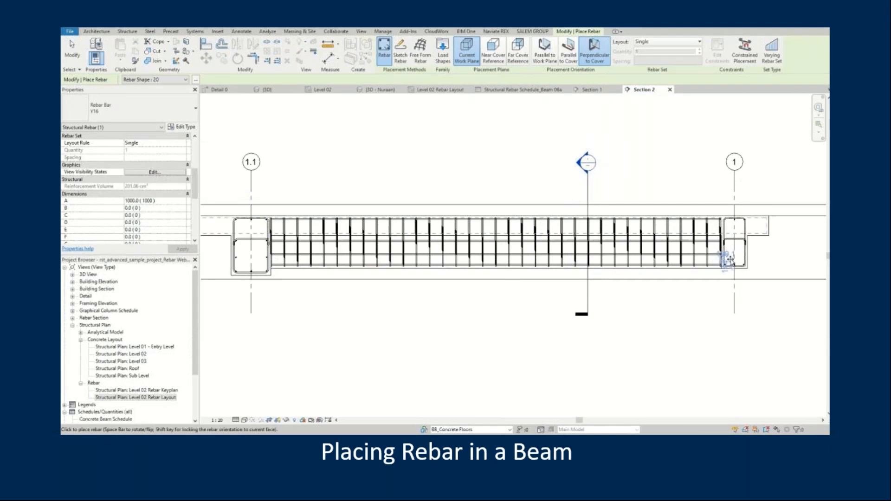
key("Escape")
Open the Section 1 view, move the Section 2 line inside the beam's stirrup, and return to the Section 2 view.
left_click(587, 190)
right_click(587, 188)
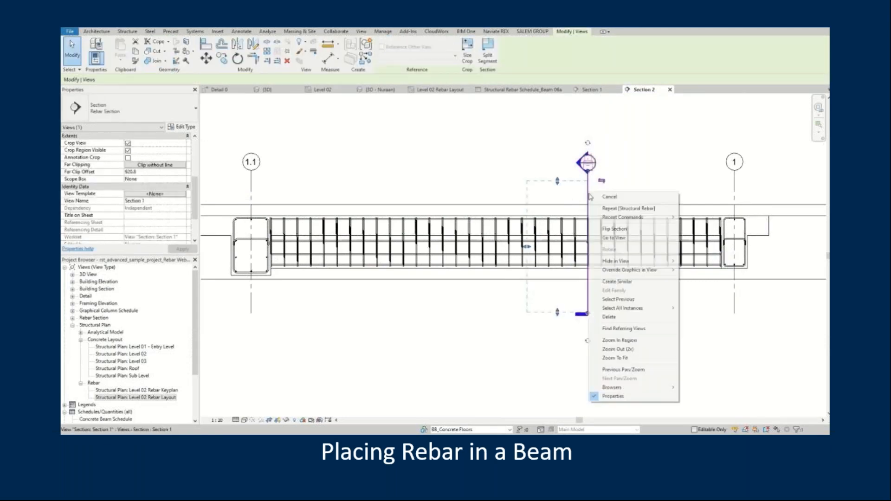
left_click(613, 238)
left_click(473, 237)
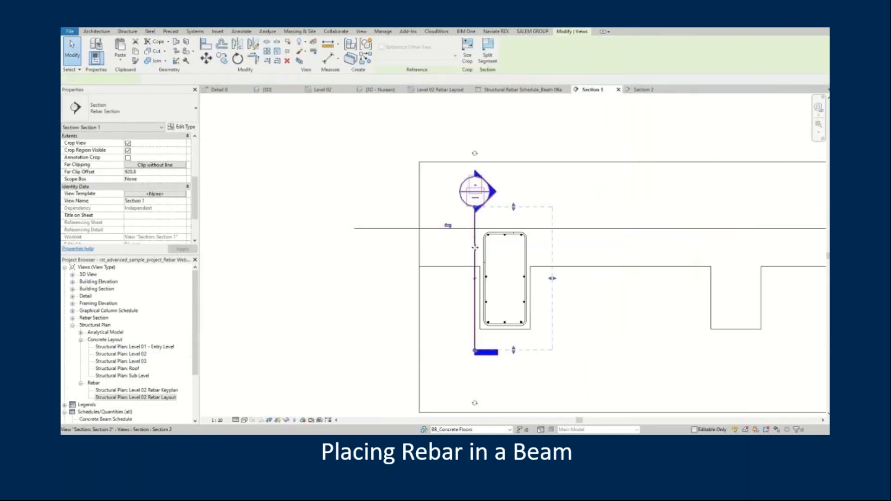
scroll(478, 242, "up", 2)
left_click(468, 214)
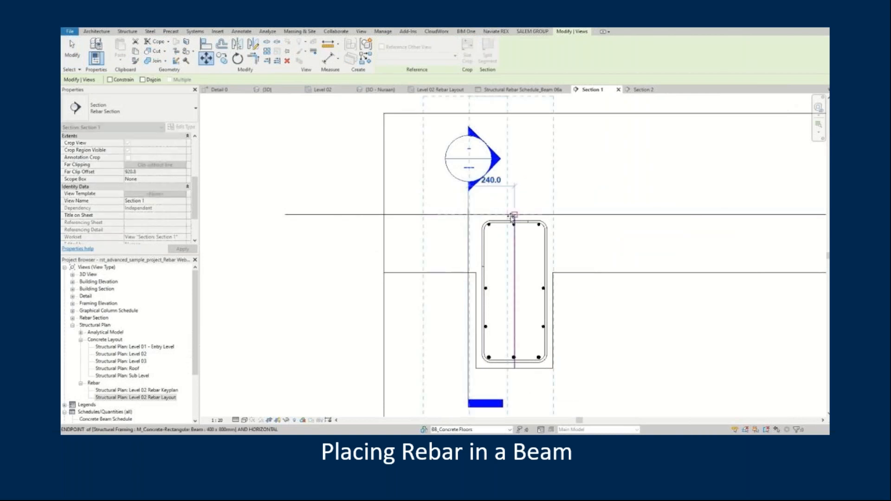
left_click(523, 215)
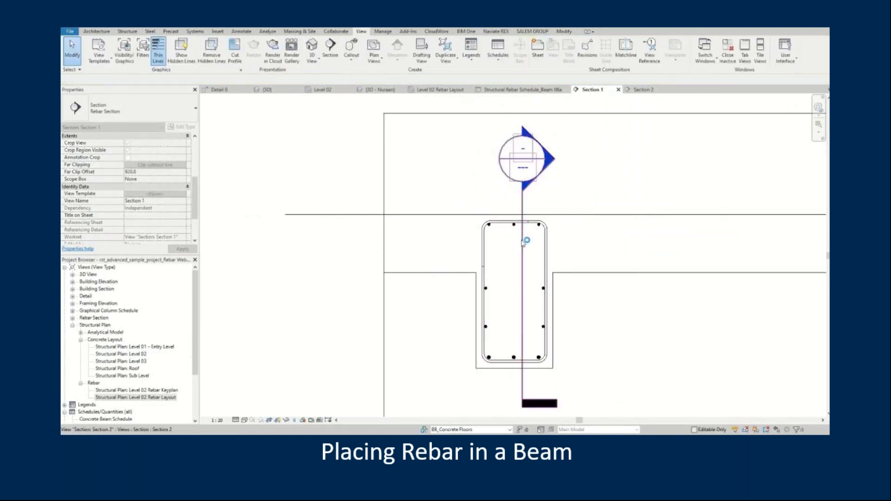
right_click(522, 240)
left_click(543, 76)
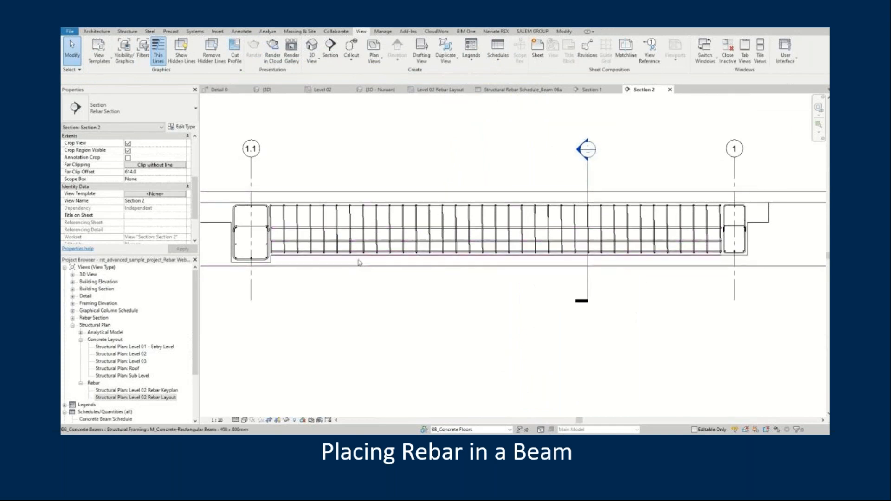
Place a single Y16 bar of Rebar Shape 37 along the concrete beam, oriented parallel to the work plane, and select it.
left_click(359, 263)
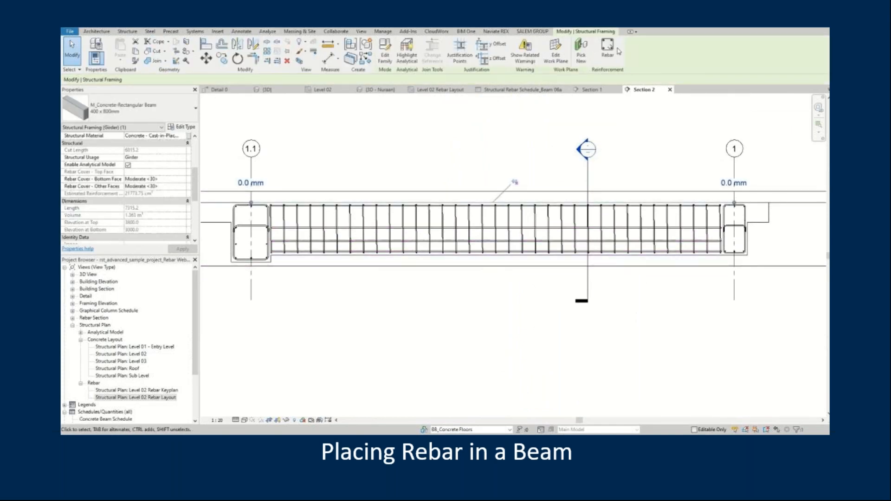
left_click(608, 54)
left_click(171, 81)
left_click(165, 130)
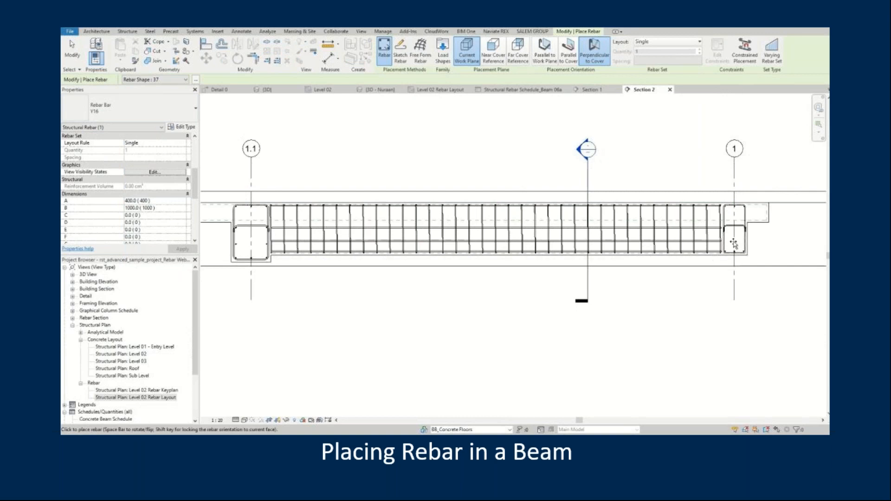
scroll(734, 242, "up", 2)
middle_click_drag(745, 264, 676, 265)
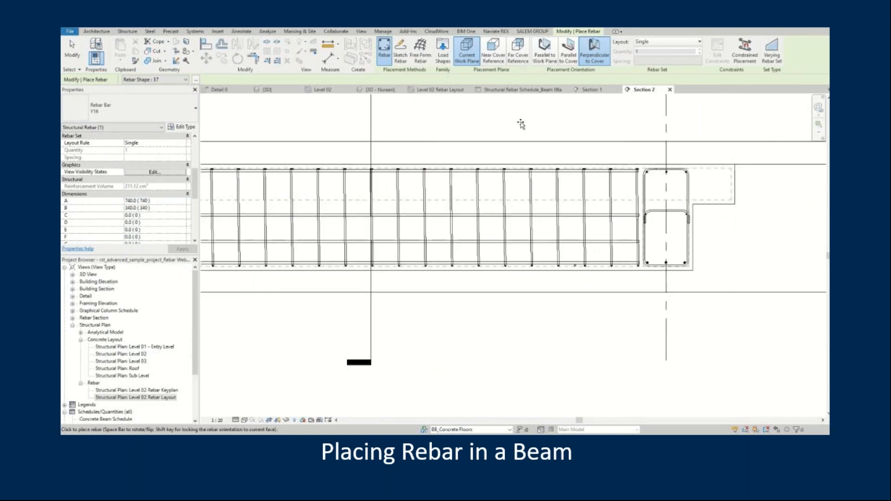
left_click(568, 54)
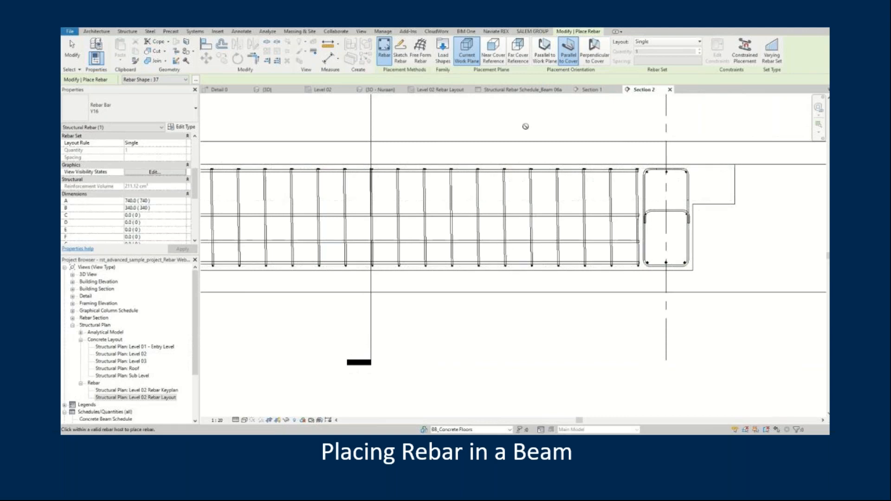
left_click(544, 55)
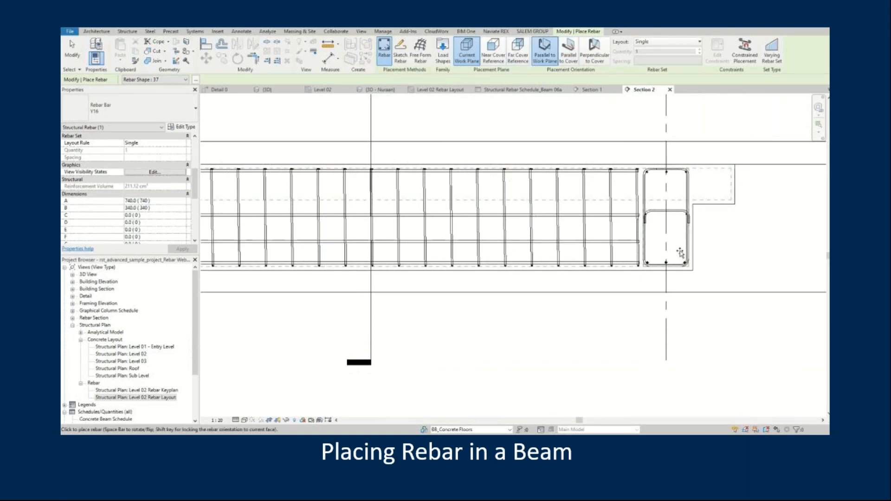
middle_click_drag(374, 247, 807, 267)
middle_click_drag(375, 272, 807, 272)
scroll(563, 285, "up", 2)
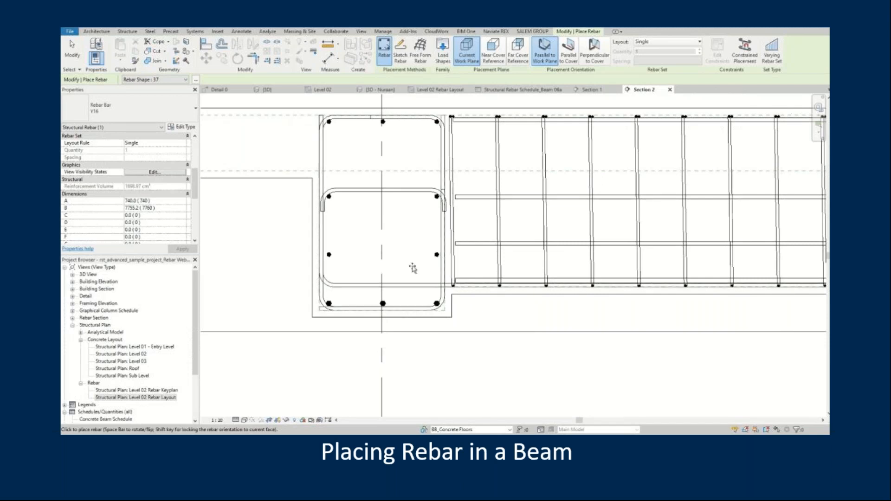
key("Escape")
left_click(340, 278)
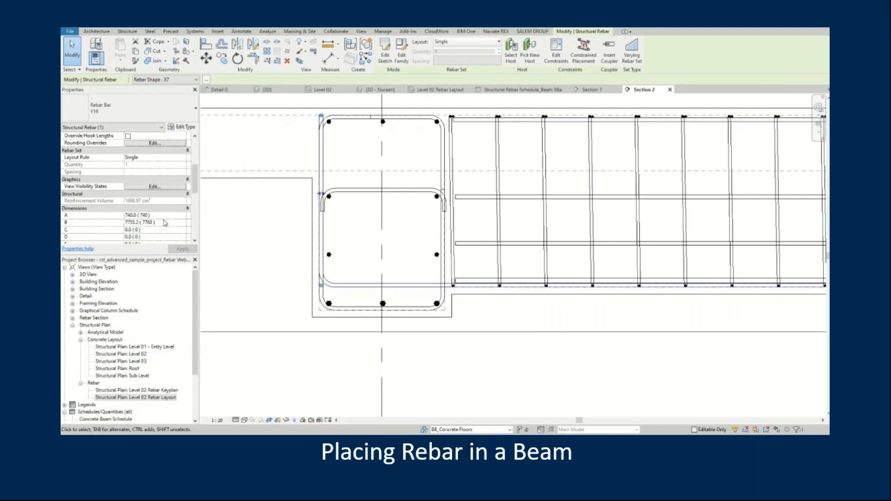
Set dimension A of the Shape 37 Y16 bar to 160 mm and dimension B to 1250 mm.
left_click(354, 321)
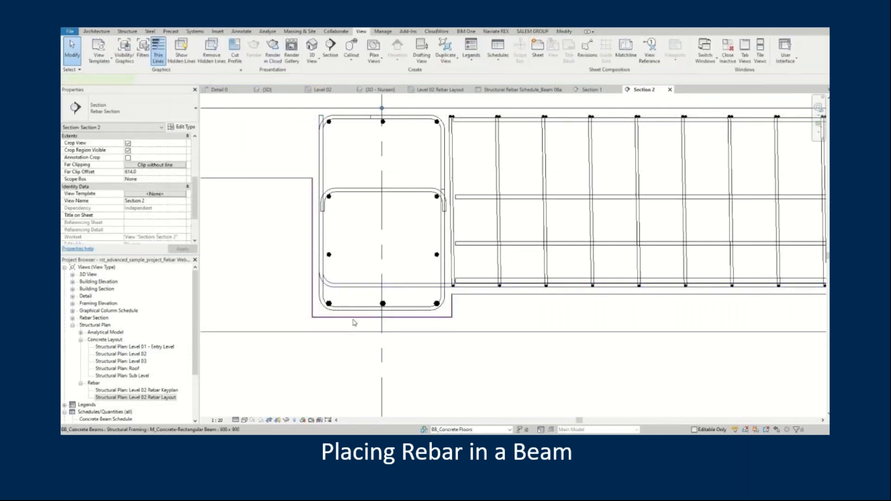
key("Escape")
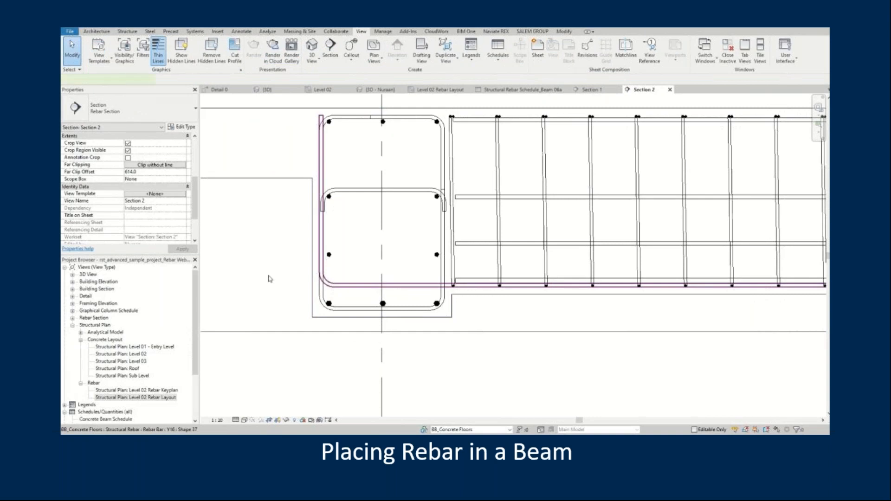
left_click(270, 278)
left_click(167, 215)
left_click(162, 222)
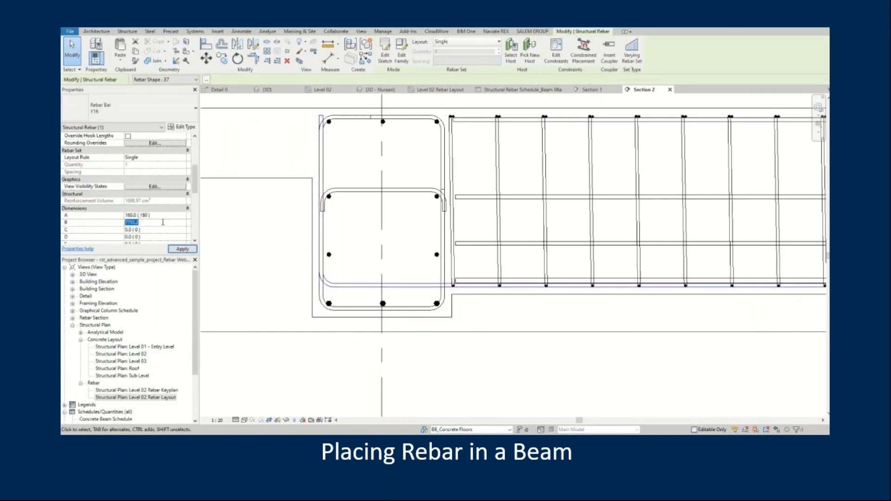
left_click(194, 251)
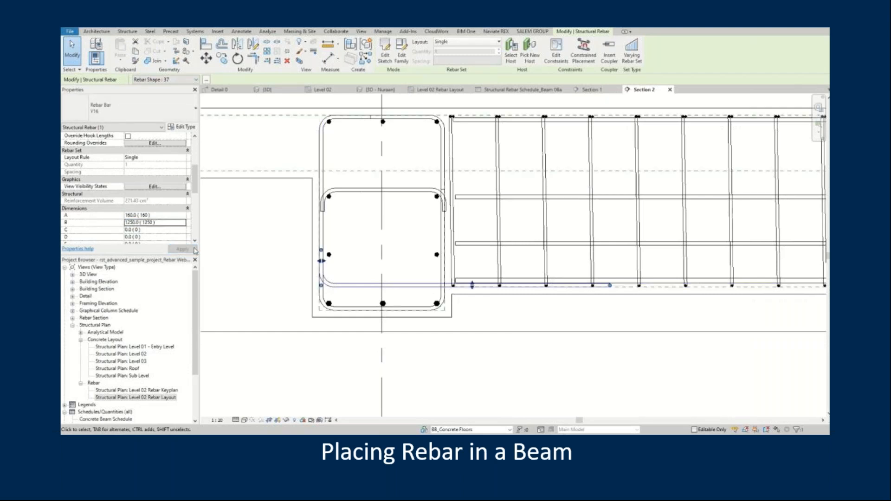
Lay out the bent Y16 bar as a Fixed Number set of 3 and mirror a copy about the beam's midpoint.
middle_click_drag(696, 346, 629, 344)
left_click(253, 44)
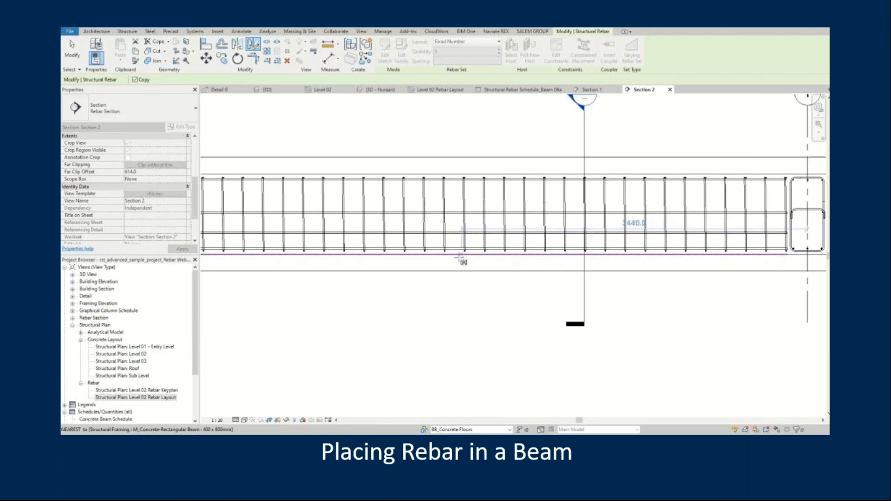
scroll(444, 255, "up", 3)
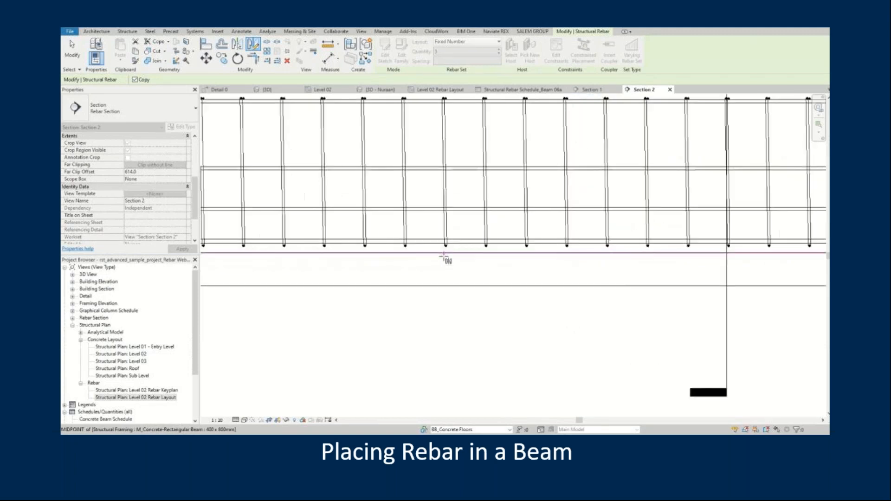
left_click(447, 252)
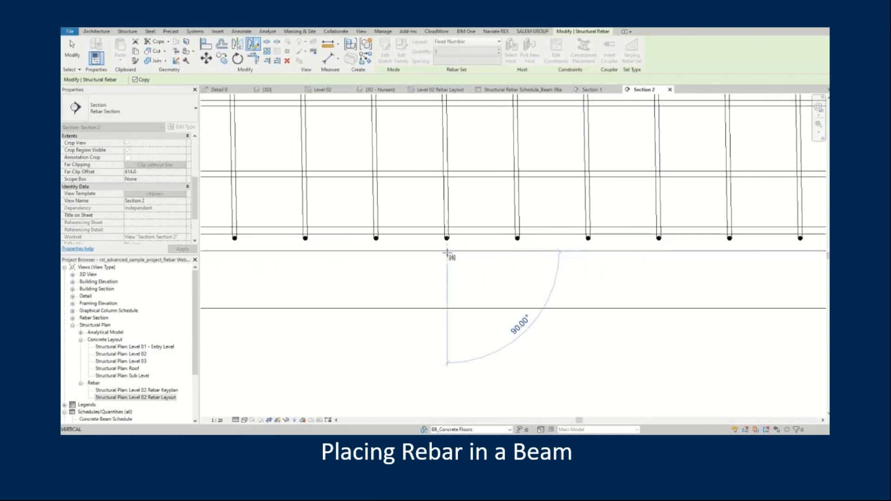
scroll(447, 253, "down", 4)
left_click(406, 167)
Move the mirrored bars so their bend meets the outer face of the grid 1 support, then shift them 30 mm inward.
scroll(388, 190, "down", 2)
middle_click_drag(554, 247, 487, 251)
scroll(678, 230, "up", 3)
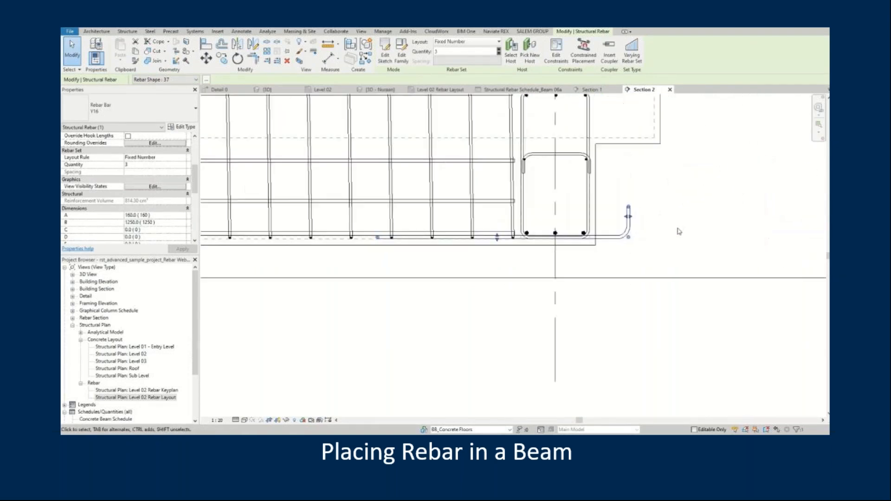
scroll(679, 231, "up", 2)
left_click(207, 59)
scroll(668, 252, "up", 2)
left_click(564, 197)
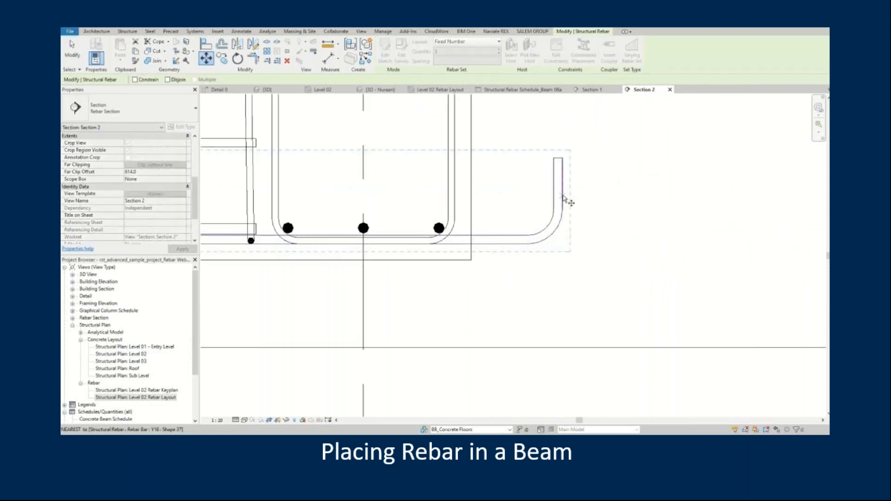
left_click(471, 195)
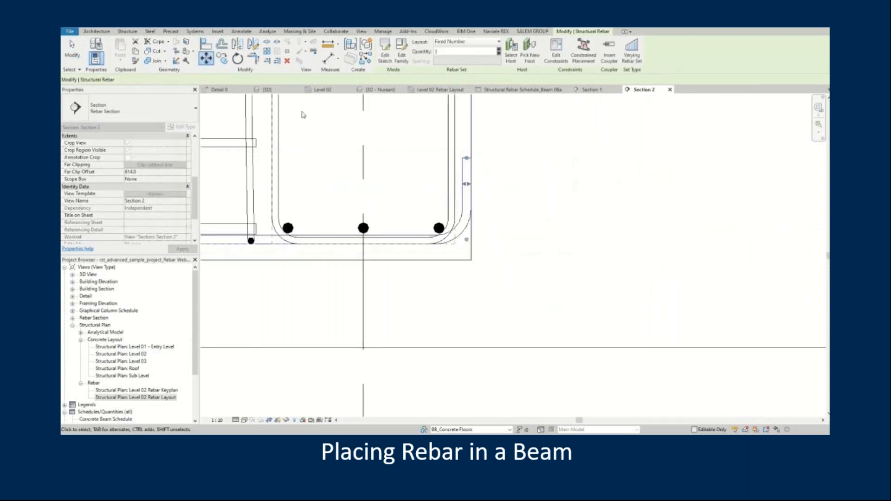
left_click(569, 218)
type("30")
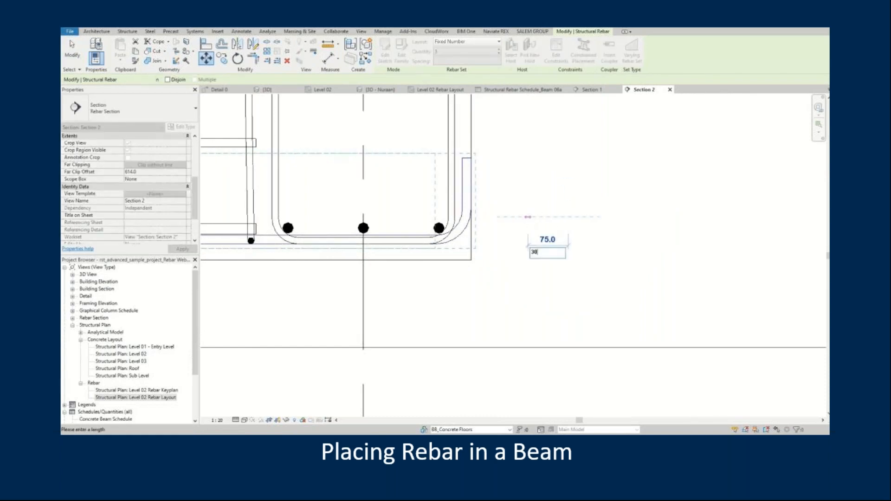
key("Return")
Move the mirrored bent bars at grid 1 up by about 45 mm.
middle_click_drag(507, 236, 666, 267)
key("m")
key("v")
left_click(422, 274)
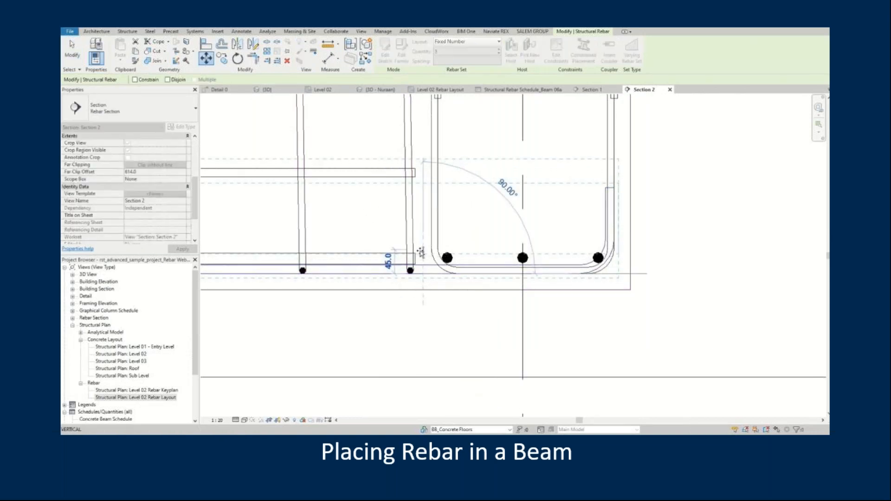
left_click(424, 250)
scroll(419, 259, "down", 3)
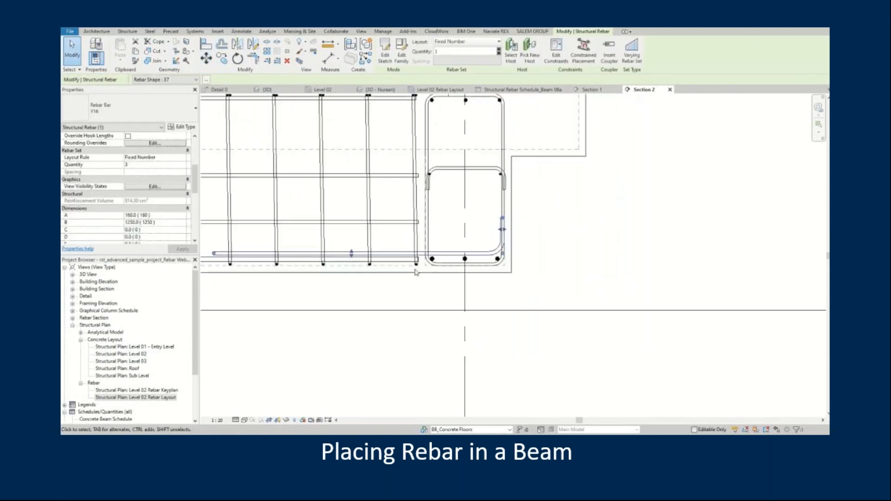
Move the bent bars at the grid 1.1 support up to the upper edge of the beam's bottom bars.
middle_click_drag(420, 259, 735, 280)
scroll(685, 318, "down", 11)
scroll(447, 312, "up", 6)
scroll(345, 312, "up", 5)
key("m")
key("v")
scroll(549, 321, "up", 3)
scroll(526, 308, "up", 1)
left_click(515, 288)
left_click(516, 271)
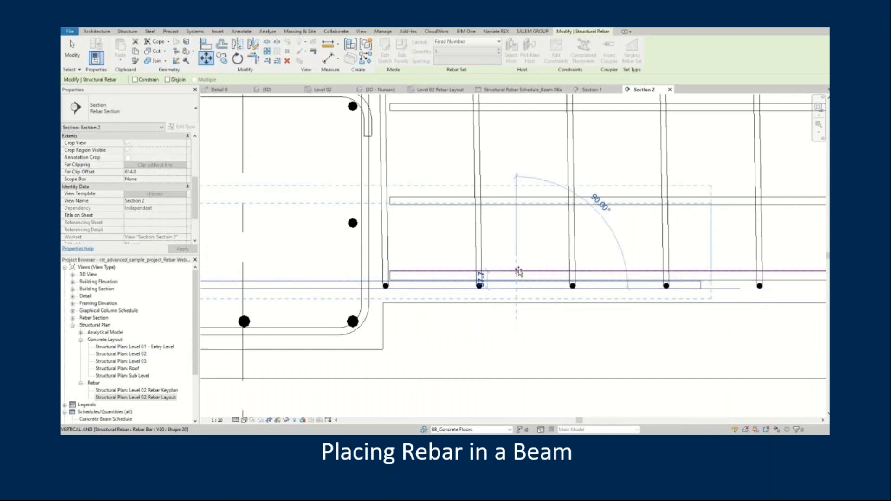
Mirror copies of both bent bar sets about a horizontal axis at the beam's mid-depth to reinforce its top.
scroll(456, 315, "down", 8)
middle_click_drag(584, 348, 471, 347)
scroll(452, 342, "down", 1)
middle_click_drag(652, 368, 622, 348)
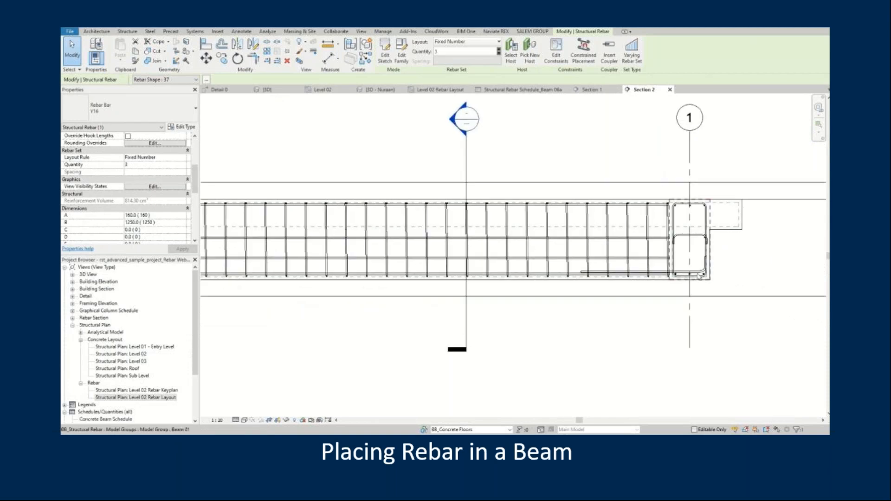
scroll(687, 283, "up", 5)
left_click(654, 290, "ctrl")
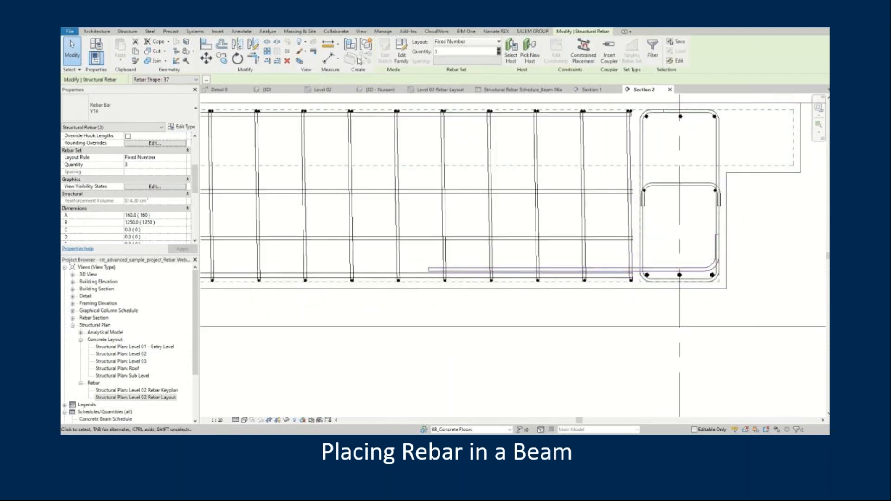
left_click(253, 45)
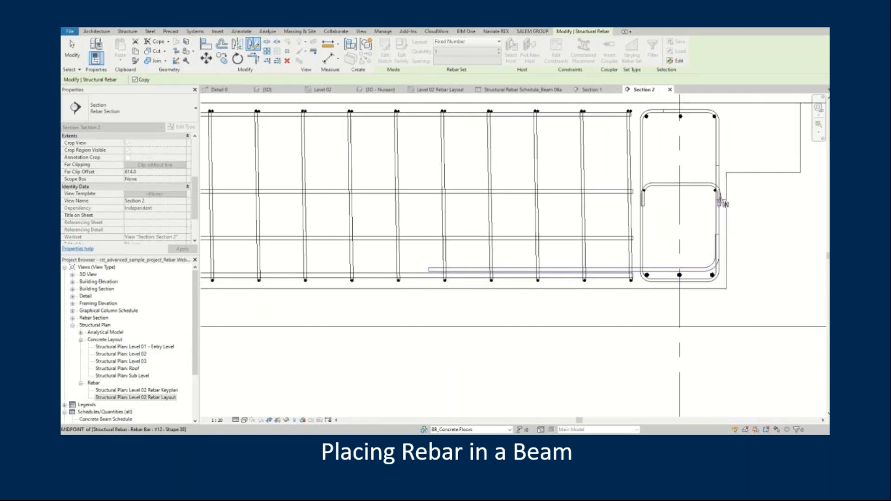
left_click(730, 197)
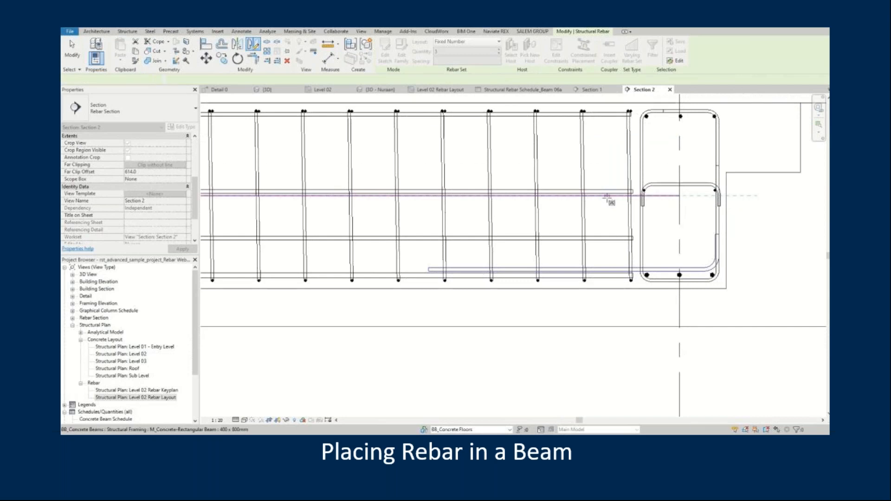
scroll(607, 201, "down", 1)
middle_click_drag(241, 232, 518, 232)
middle_click_drag(365, 233, 661, 249)
middle_click_drag(336, 241, 404, 243)
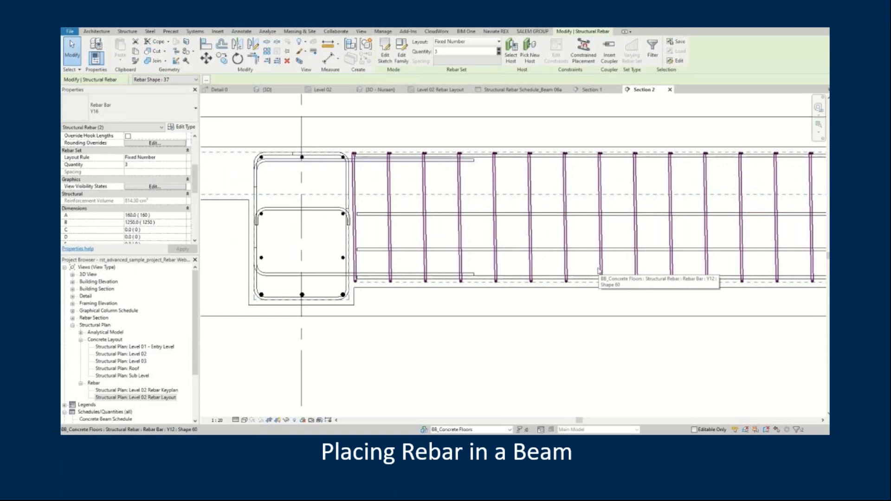
Open the Section 1 view from its section line along the beam.
middle_click_drag(604, 274, 450, 252)
scroll(450, 250, "down", 1)
scroll(450, 251, "down", 1)
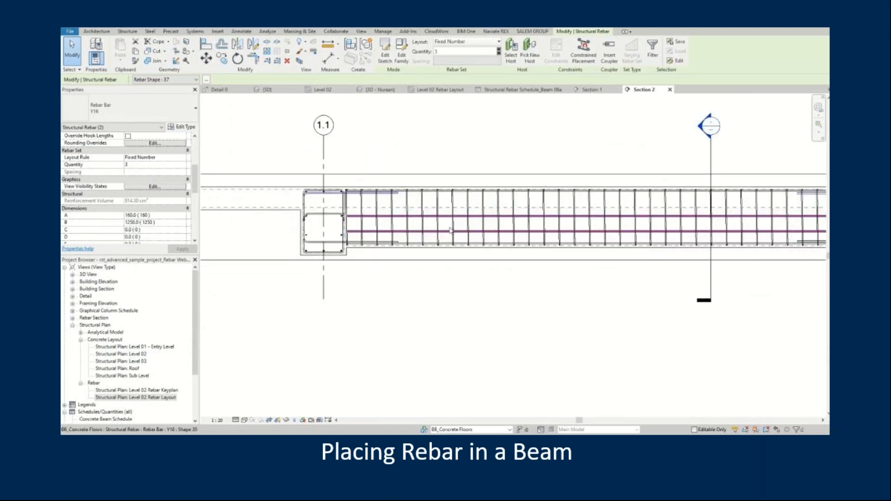
left_click(710, 160)
right_click(708, 156)
left_click(720, 200)
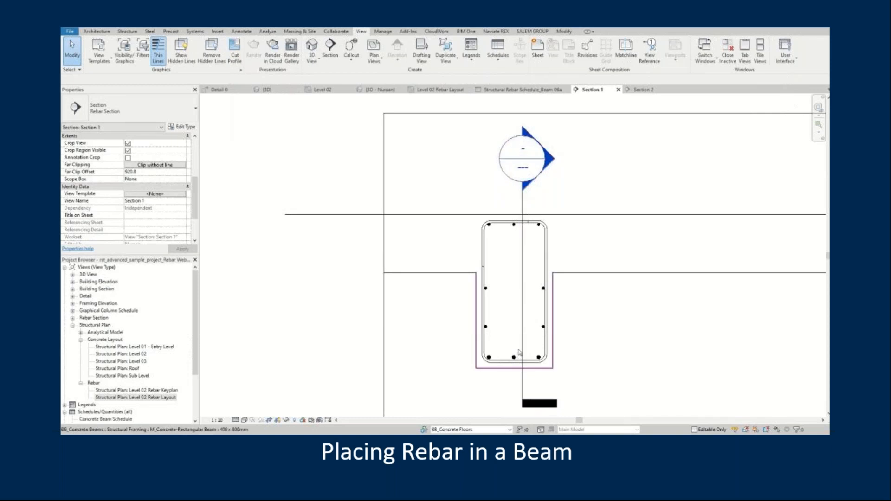
Select the concrete beam, switch to the 3D view and examine the bent bars at the beam's supports.
left_click(475, 304)
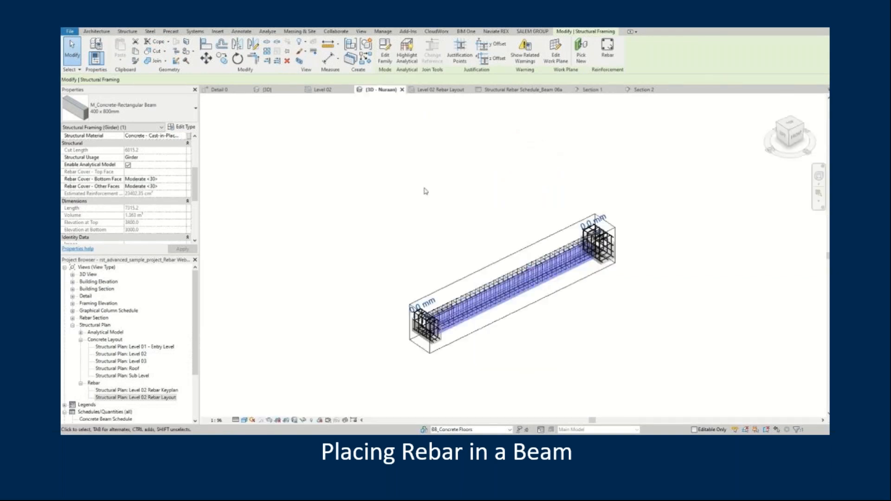
scroll(569, 289, "up", 8)
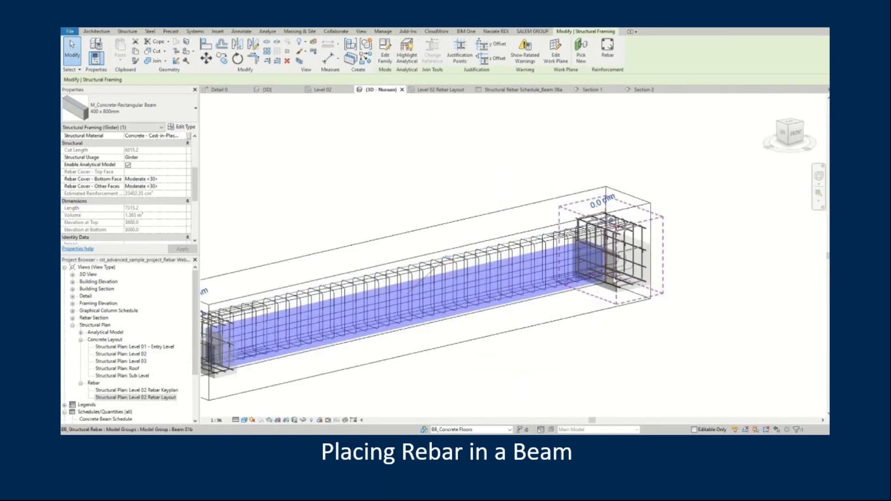
left_click(782, 278)
middle_click_drag(703, 310, 659, 308, "shift")
scroll(659, 307, "down", 3)
middle_click_drag(384, 328, 603, 297)
middle_click_drag(372, 298, 659, 268)
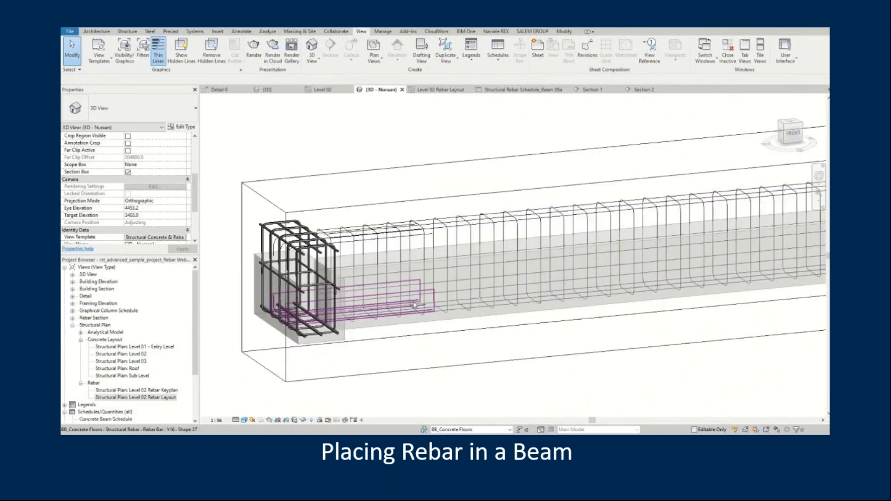
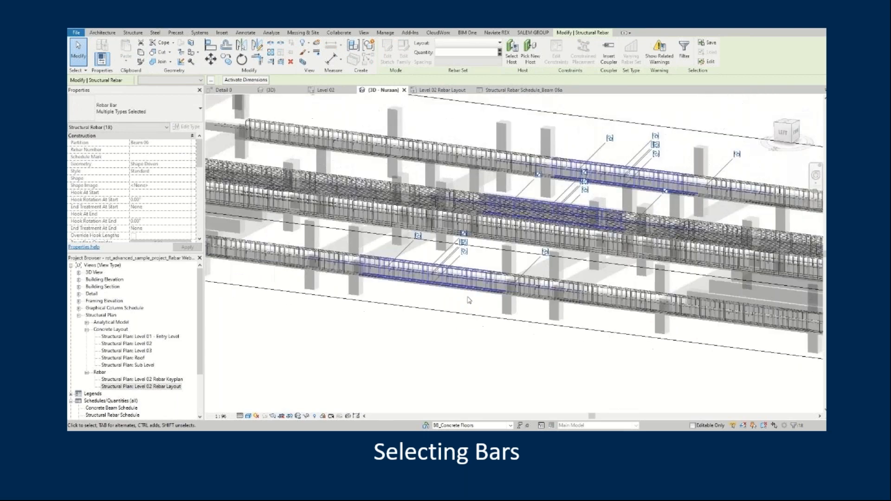
Clear the bar selection and highlight bar mark 03 from the Beam 06a rebar schedule in the model, cycling views to 3D.
middle_click_drag(508, 330, 481, 338)
left_click(478, 348)
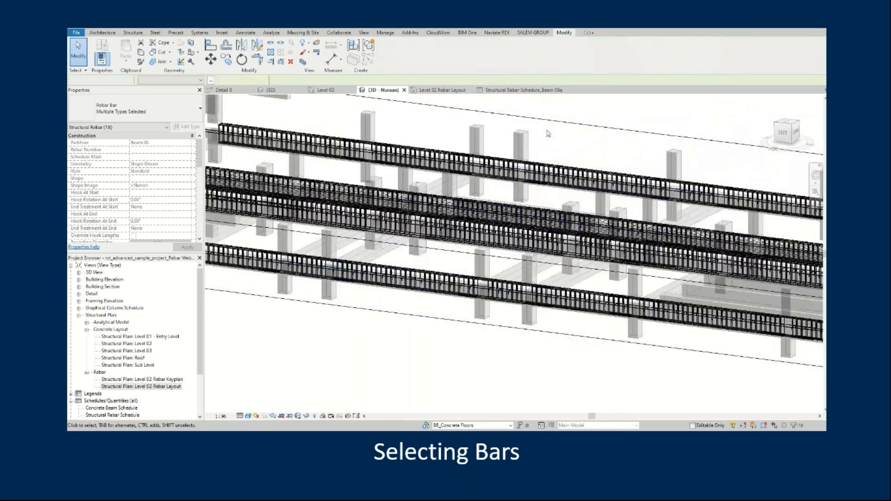
left_click(543, 90)
left_click(299, 146)
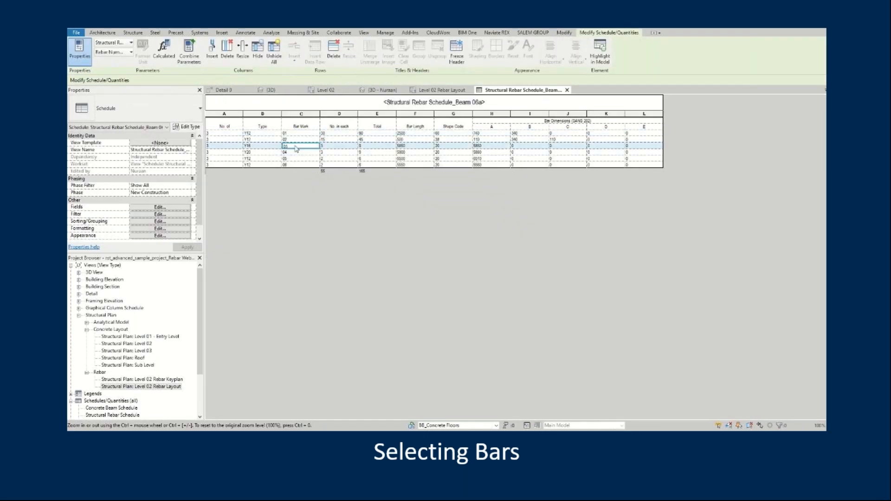
left_click(599, 51)
left_click(600, 181)
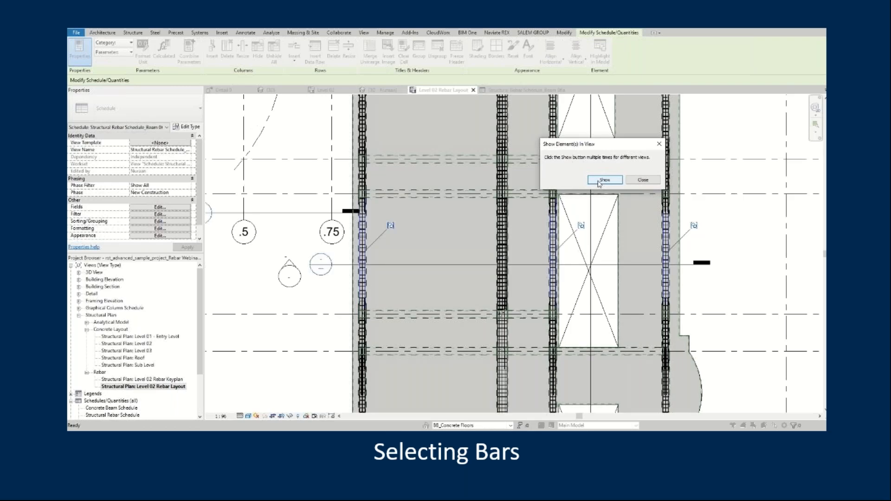
left_click(604, 180)
left_click(598, 182)
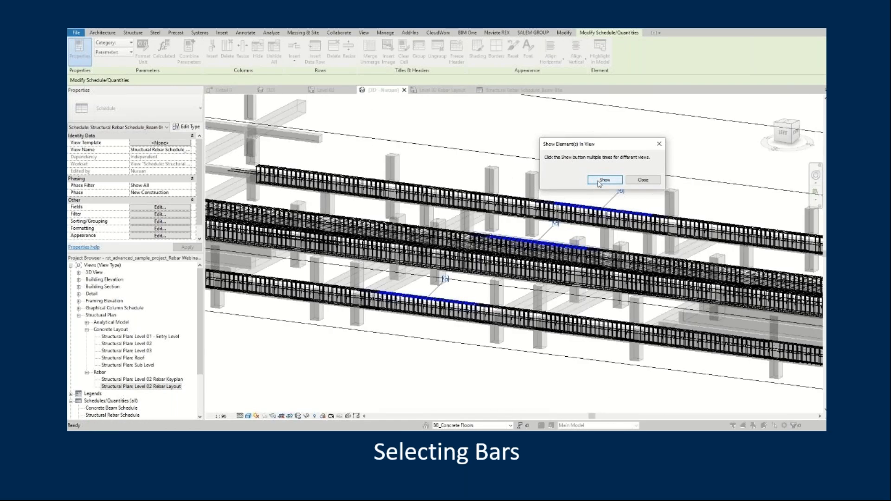
left_click(632, 180)
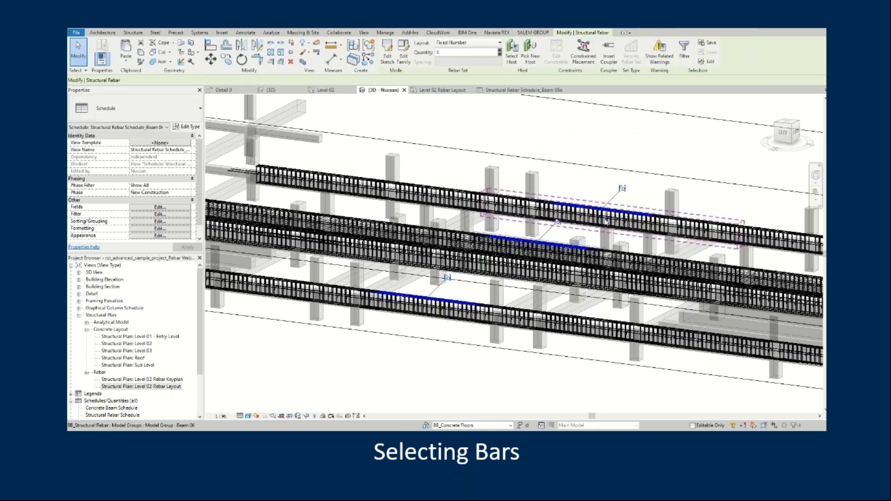
Select only one of the highlighted Y16 top bar sets, inspect its rebar number and location, and clear the selection.
scroll(609, 214, "up", 3)
scroll(609, 213, "up", 5)
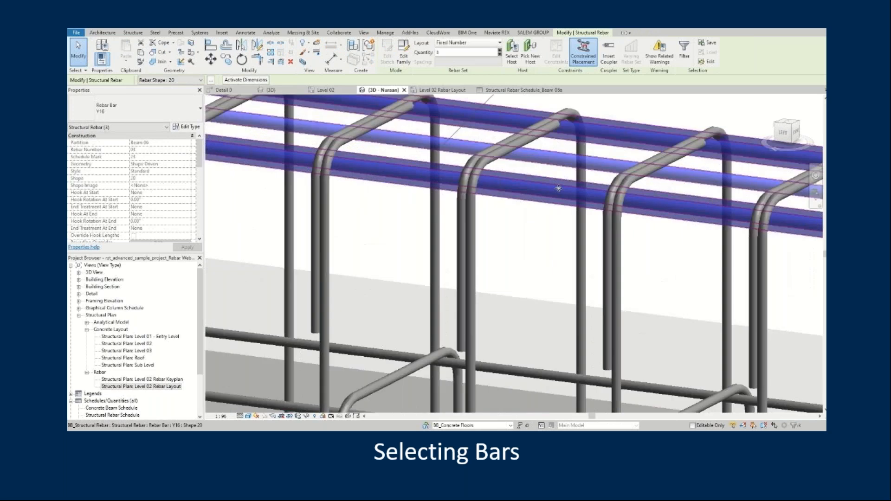
left_click(558, 188)
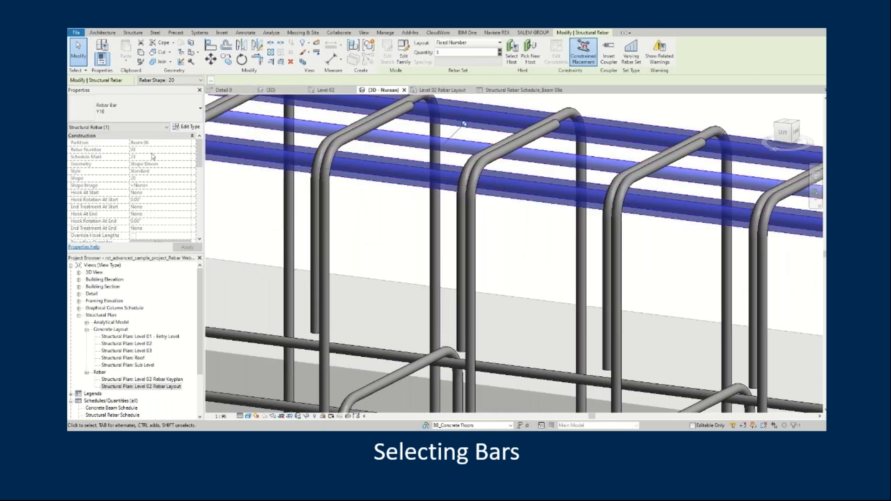
scroll(436, 199, "down", 5)
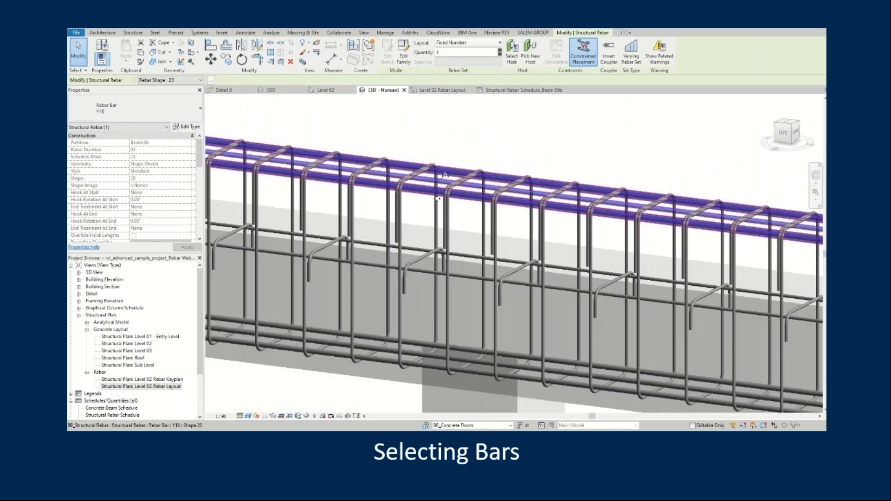
scroll(437, 199, "down", 5)
scroll(436, 197, "down", 3)
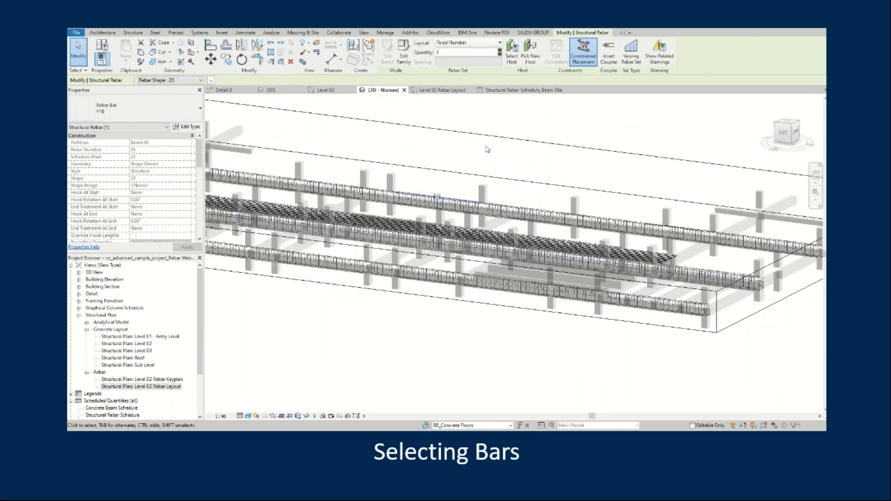
left_click(488, 145)
key("Escape")
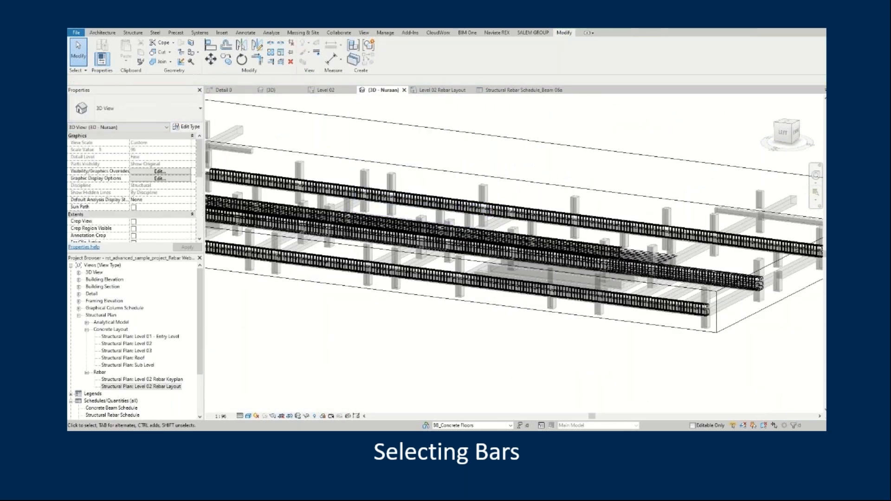
Open the project's Object Styles settings for the structural rebar colour.
mouse_move(412, 36)
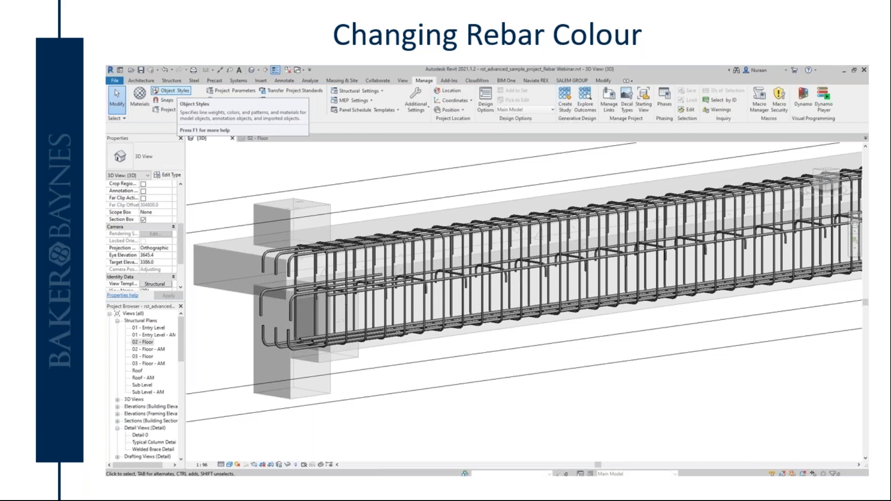
left_click(172, 91)
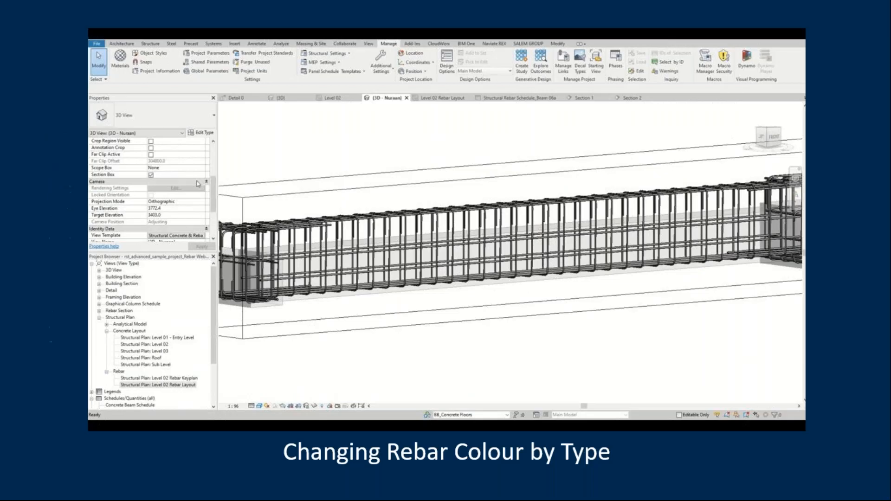
Colour the rebar by type in the 3D view through its assigned structural concrete and rebar view template.
left_click(107, 412)
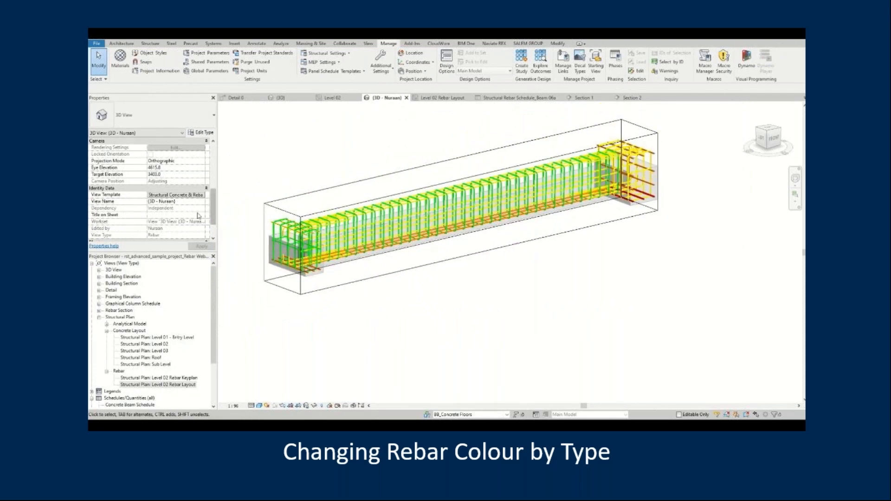
left_click(150, 216)
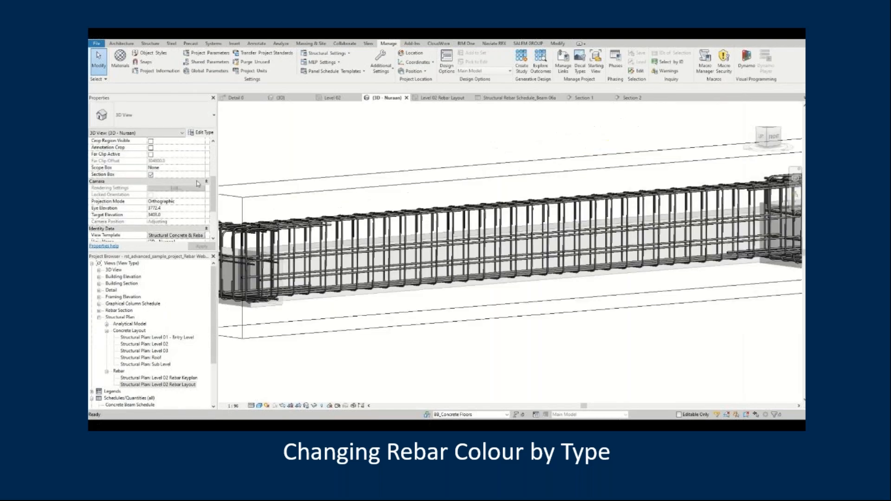
left_click(195, 195)
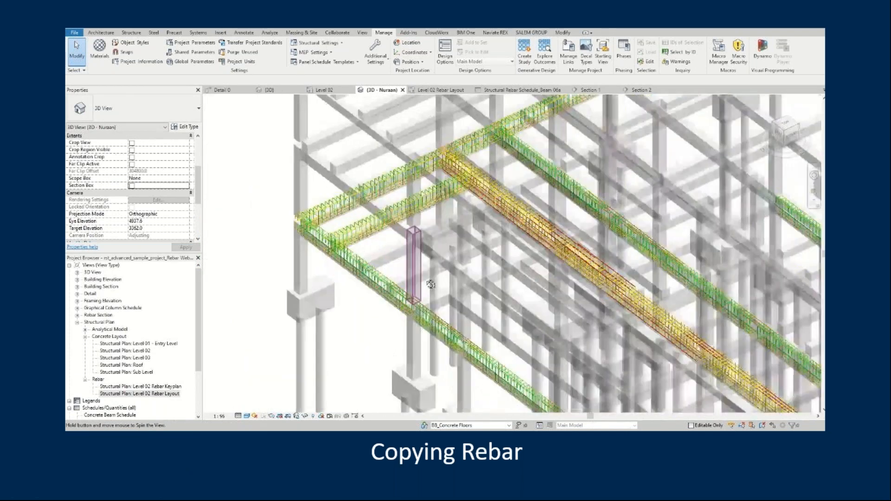
Select the reinforced cross beam and the three parallel unreinforced beams beside it, and isolate them in the 3D view with a selection box.
middle_click_drag(430, 283, 409, 216, "shift")
scroll(409, 216, "up", 4)
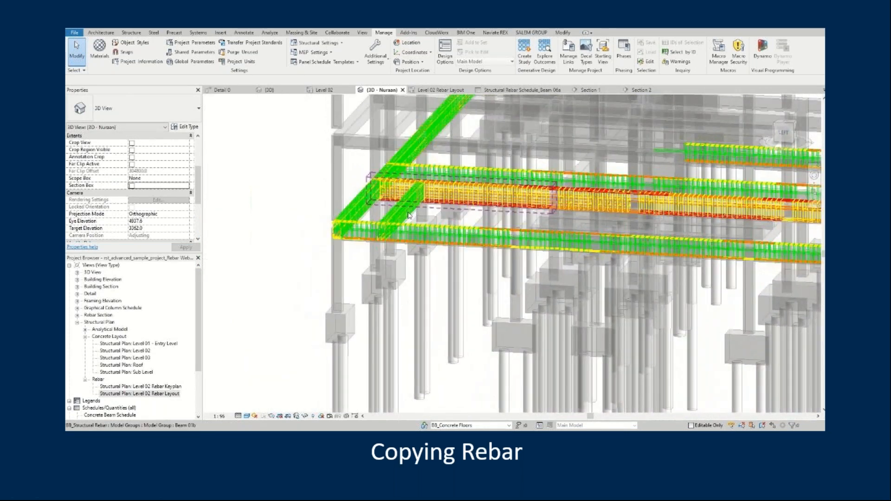
scroll(406, 209, "up", 3)
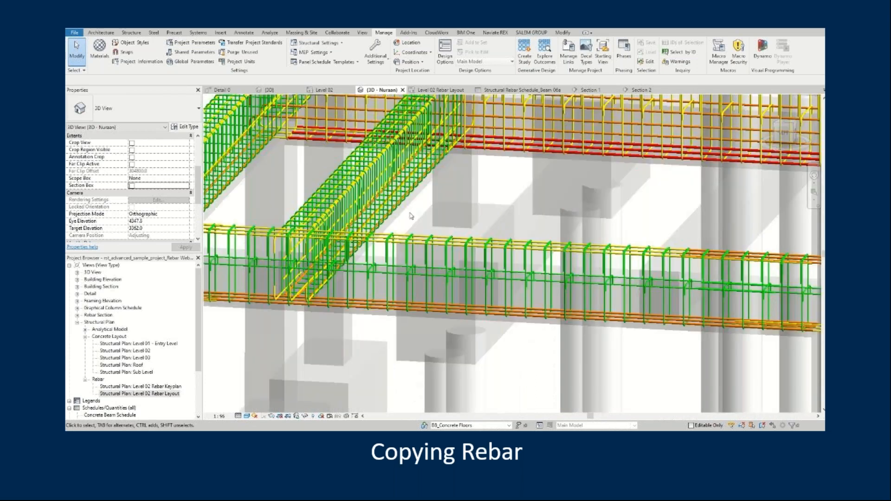
left_click(566, 224)
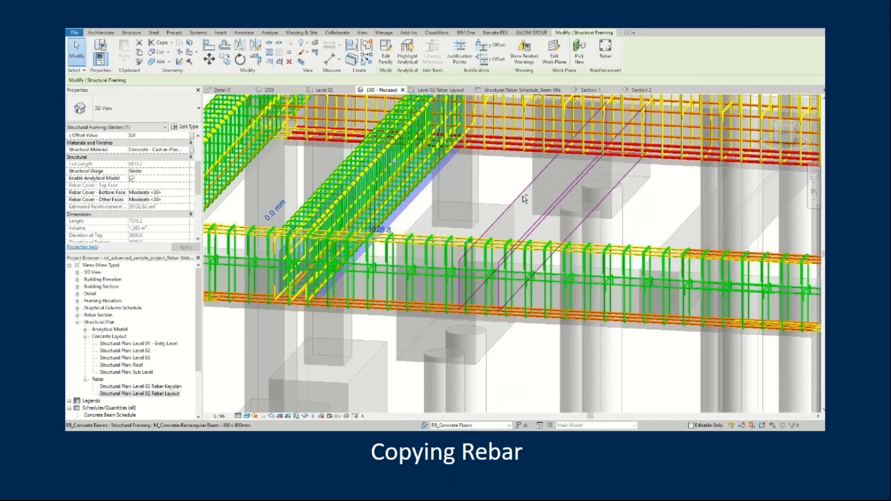
left_click(688, 221, "ctrl")
scroll(433, 218, "down", 2)
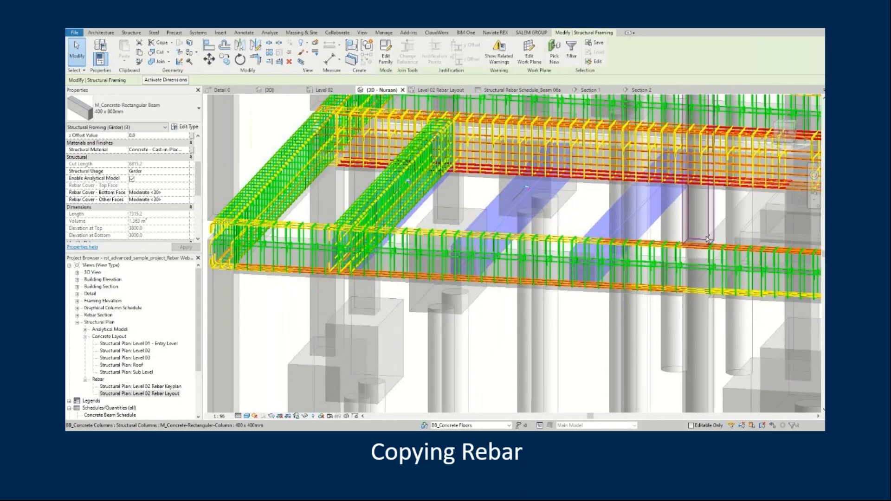
left_click(717, 229, "ctrl")
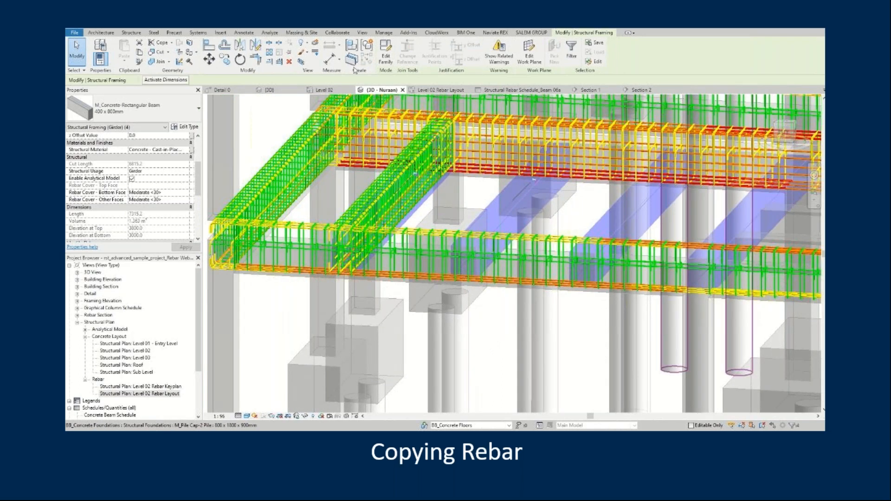
left_click(301, 61)
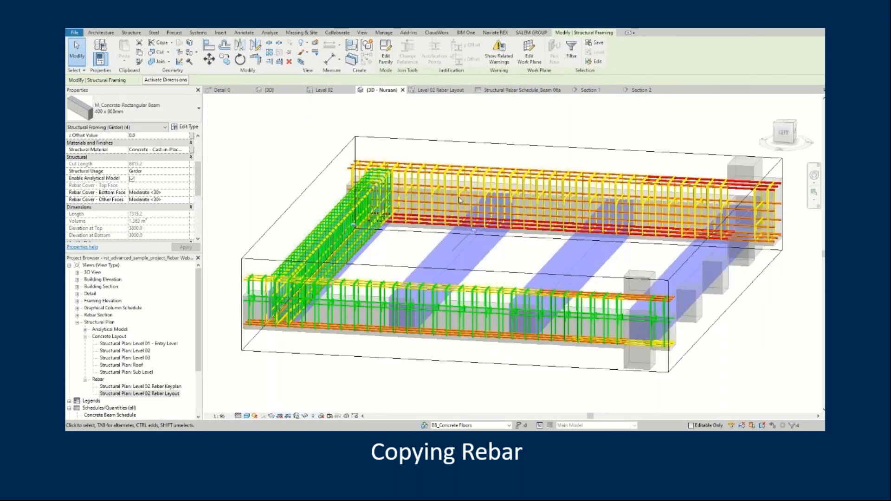
Extend the section box slightly outward beyond the main beam with the yellow and red reinforcement.
middle_click_drag(560, 292, 497, 301, "shift")
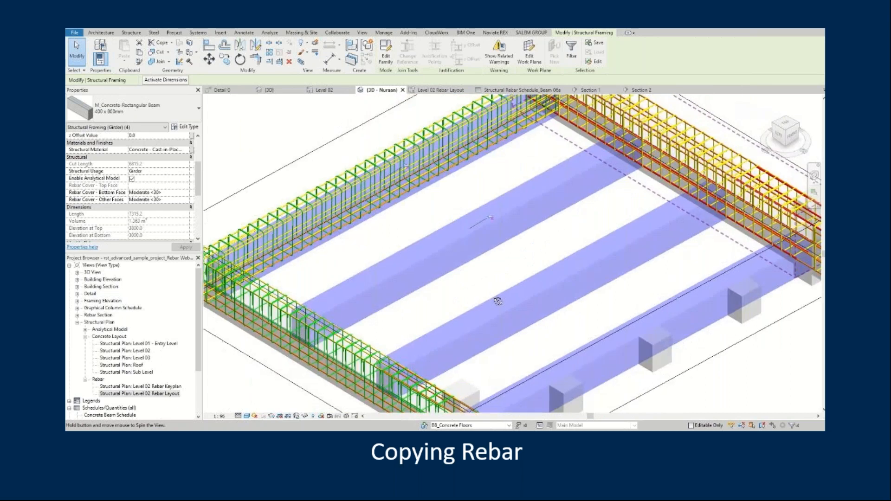
scroll(381, 241, "down", 3)
middle_click_drag(564, 296, 493, 344, "shift")
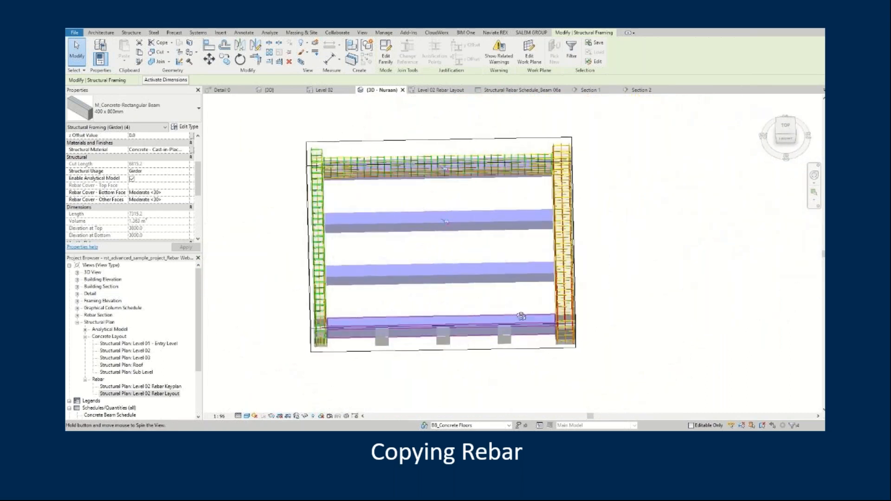
left_click(590, 240)
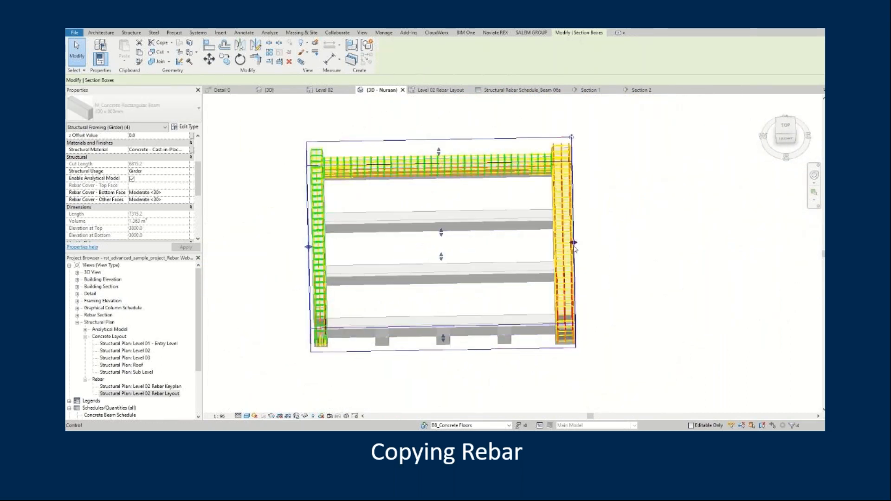
left_click_drag(574, 242, 591, 242)
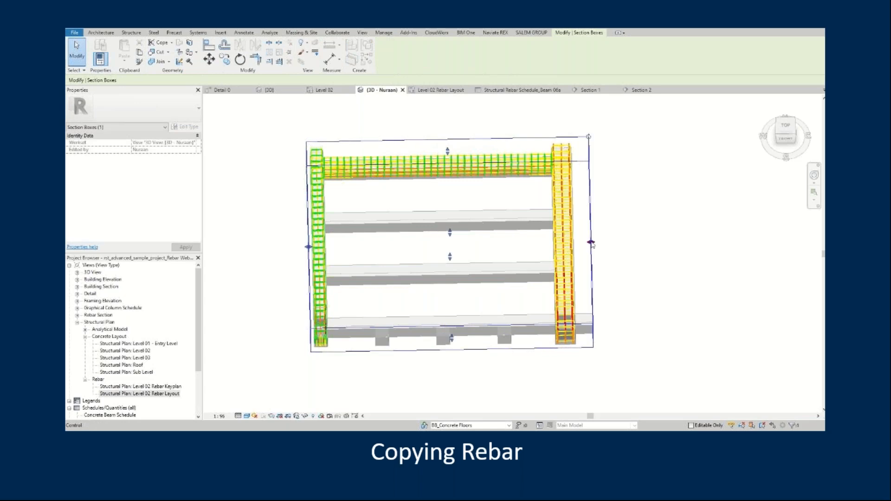
Select all rebar hosted in the reinforced cross beam and group it as a model group named Beam B.
middle_click_drag(331, 293, 406, 207, "shift")
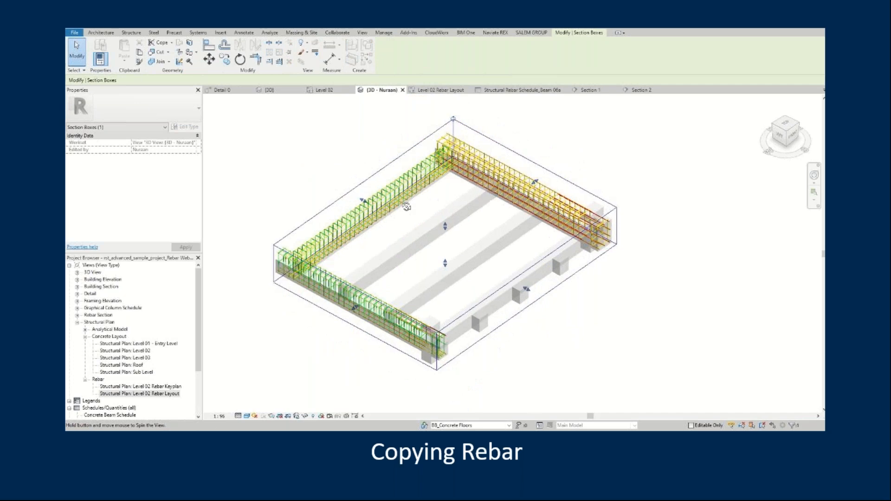
scroll(355, 226, "up", 3)
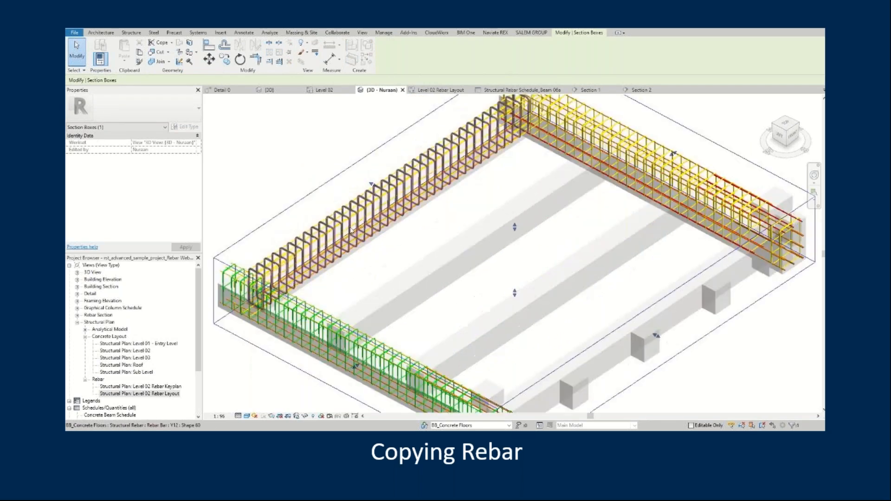
right_click(321, 236)
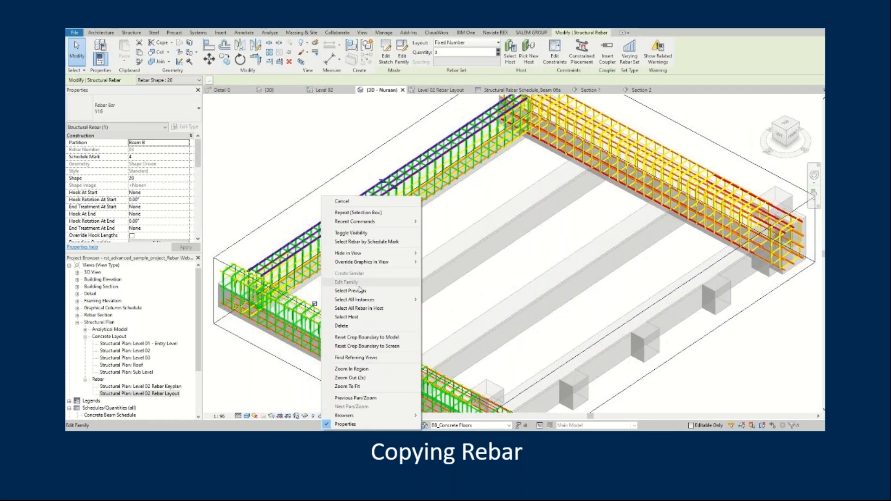
left_click(367, 308)
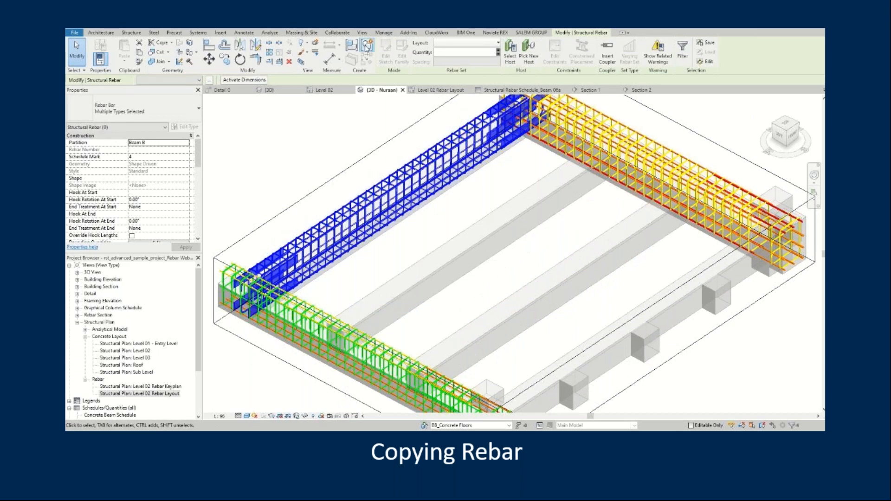
left_click(361, 57)
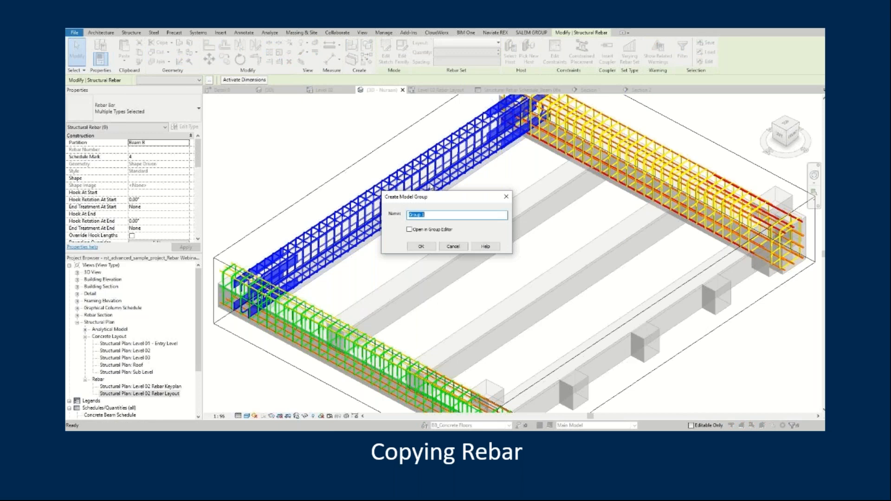
type("Beam B")
left_click(422, 246)
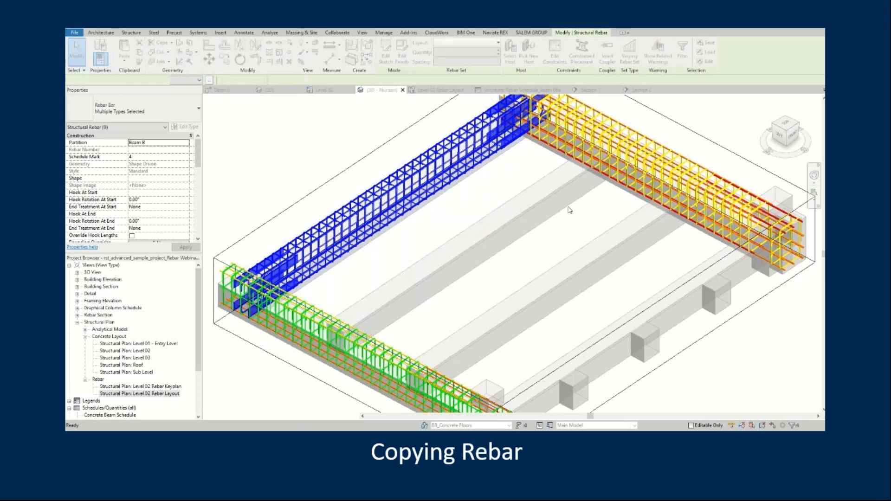
Copy the Beam B group in top view onto the next two parallel beams, using multiple copies spaced 1828.8 mm apart.
left_click(784, 127)
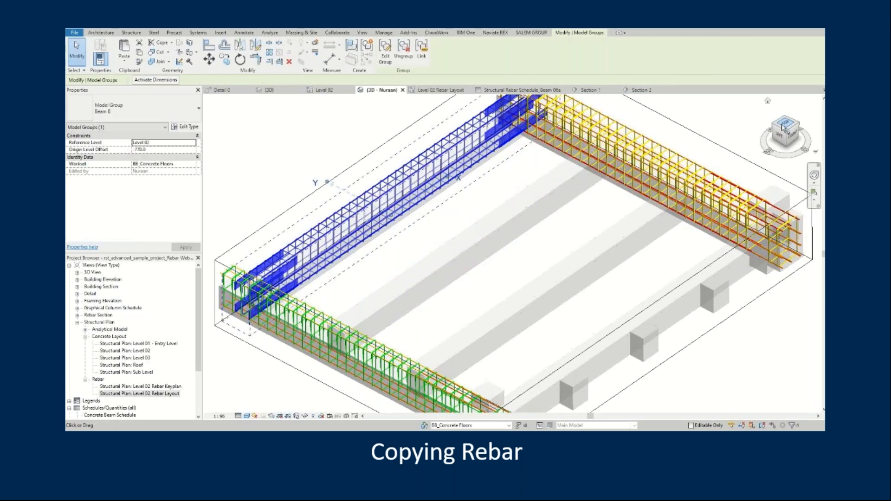
left_click(228, 64)
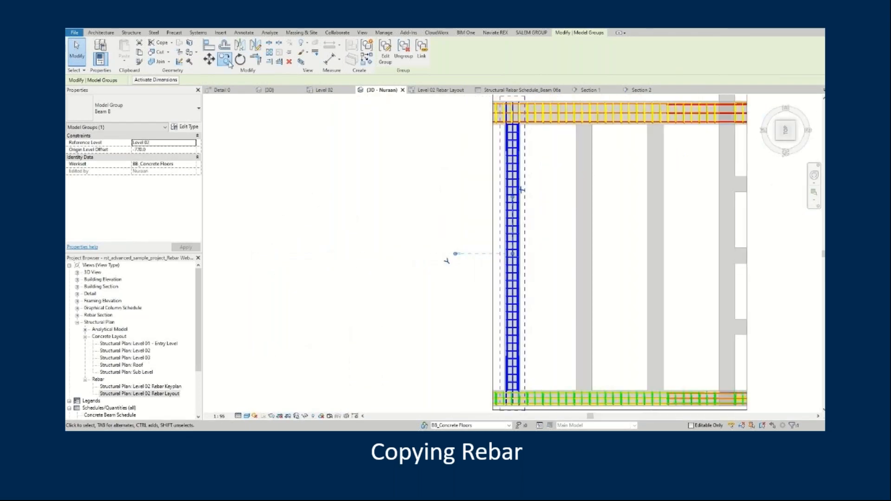
scroll(543, 297, "up", 5)
left_click(461, 288)
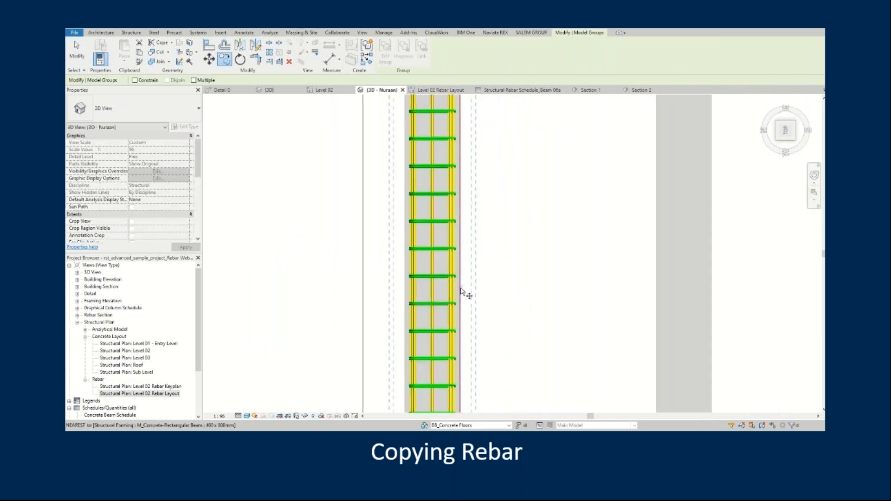
left_click(193, 79)
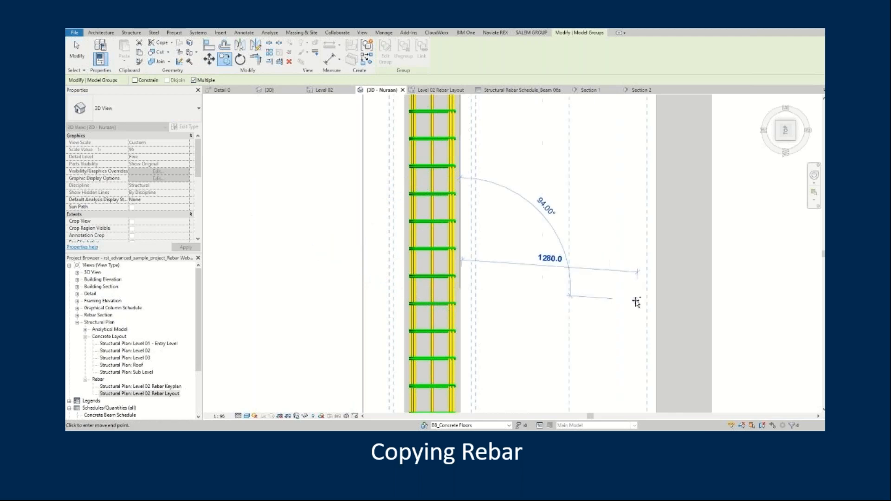
left_click(707, 287)
scroll(708, 293, "down", 3)
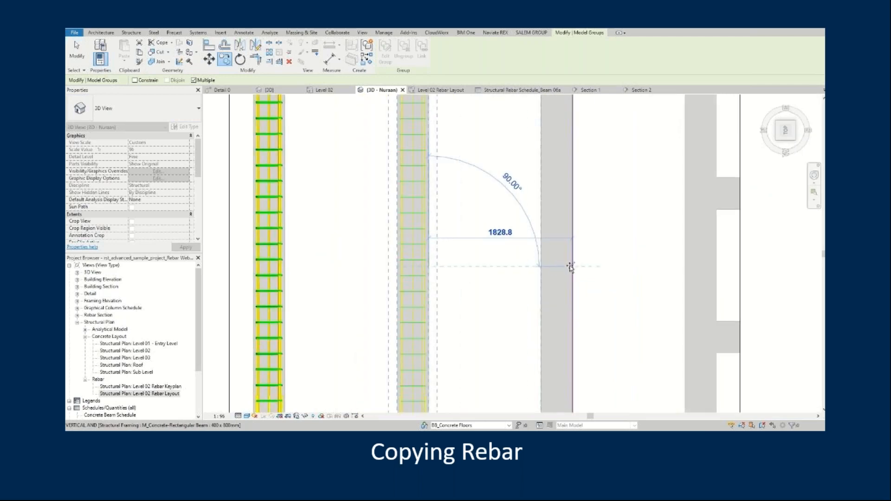
left_click(570, 268)
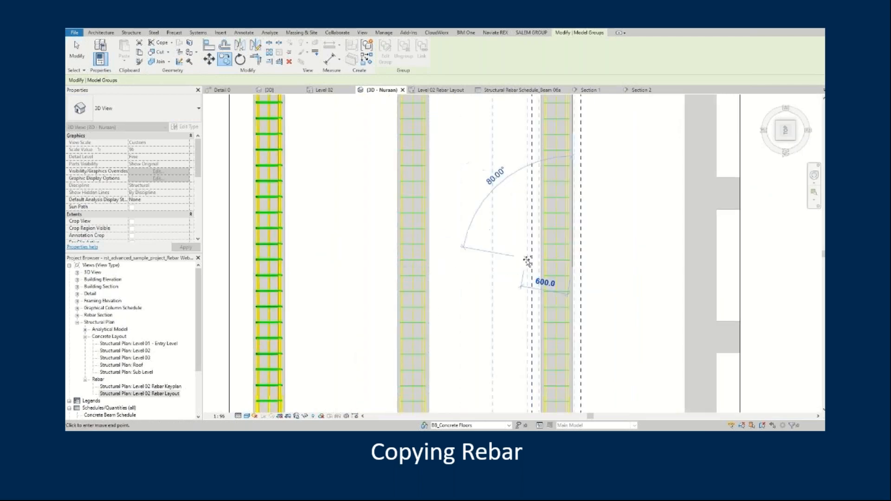
scroll(516, 259, "down", 2)
key("Escape")
Run the Rebar Solid_NE script in Dynamo Player on the copied bars in the 3D view and minimise the player.
middle_click_drag(517, 259, 409, 258, "shift")
scroll(409, 258, "up", 5)
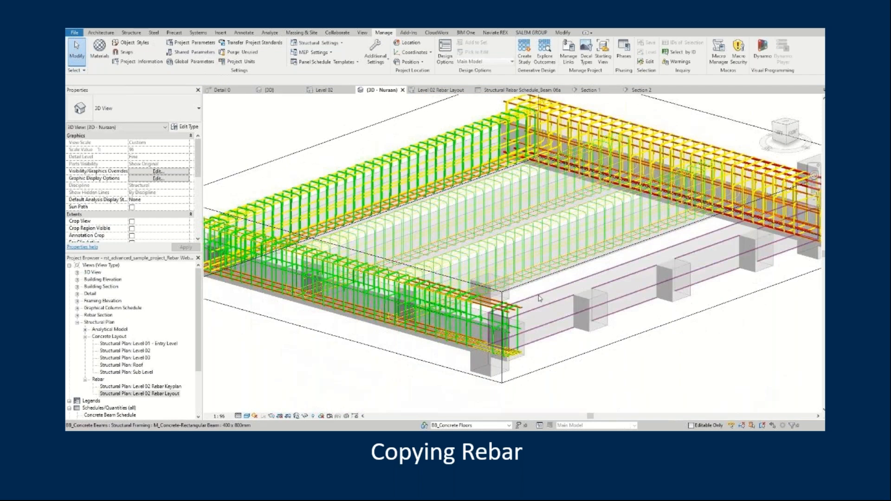
left_click(367, 205)
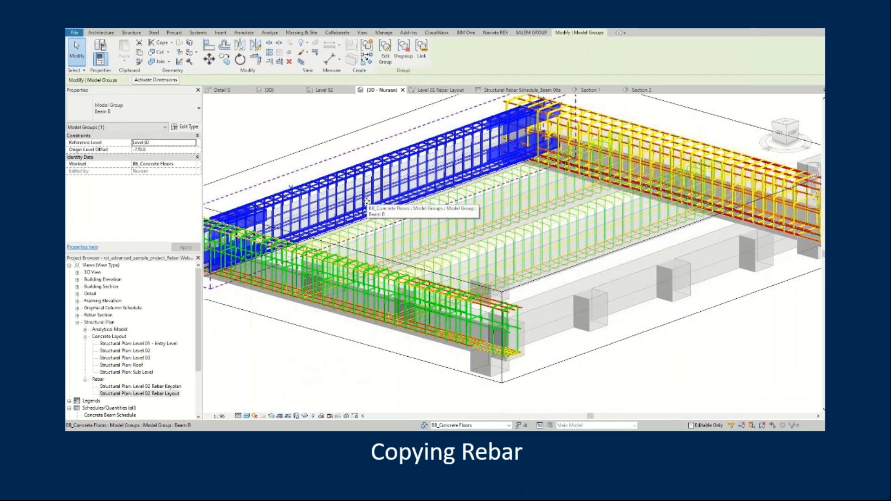
key("Escape")
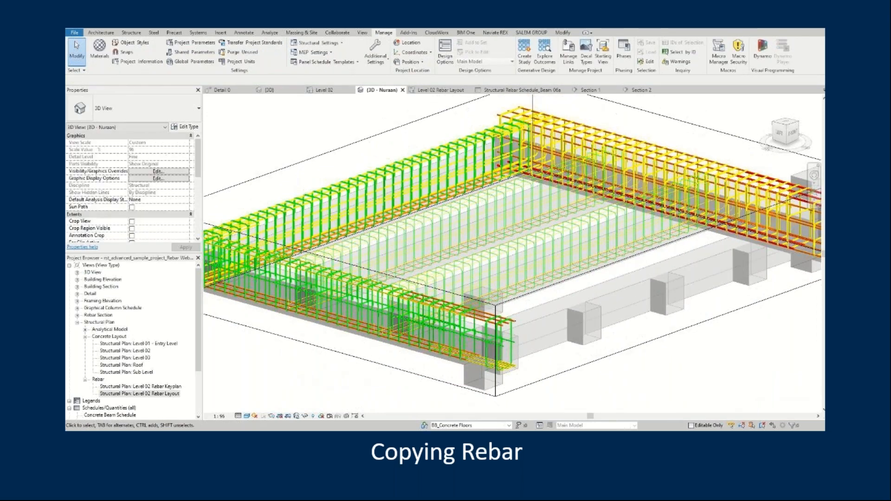
left_click(472, 230)
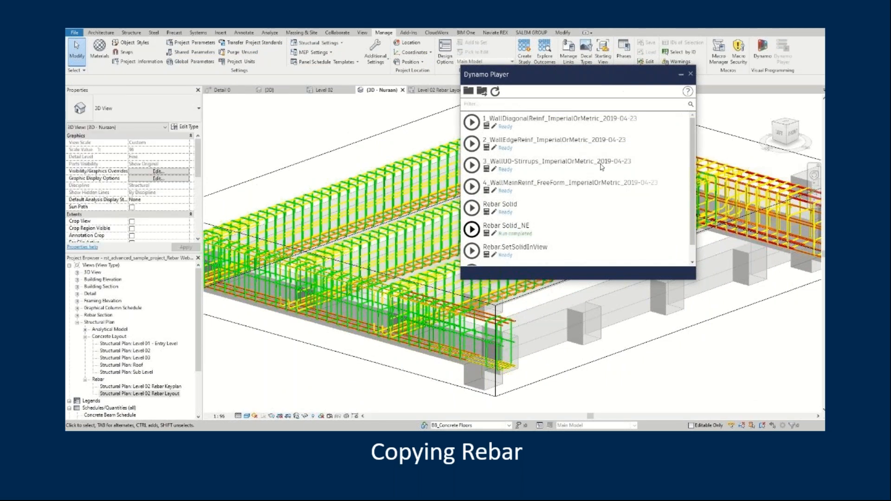
left_click(681, 75)
Edit the Beam B group on the rear cross beam, change its three top bars to type Y25 and finish the group edit.
scroll(426, 233, "up", 5)
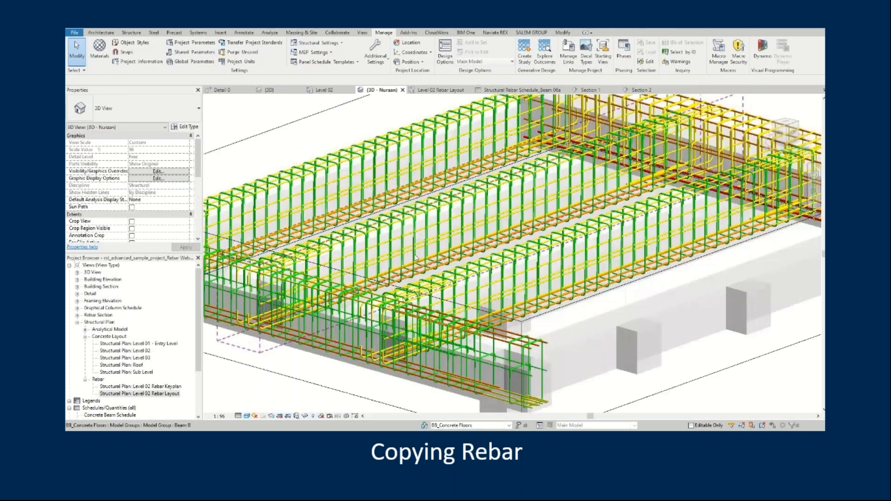
left_click(426, 233)
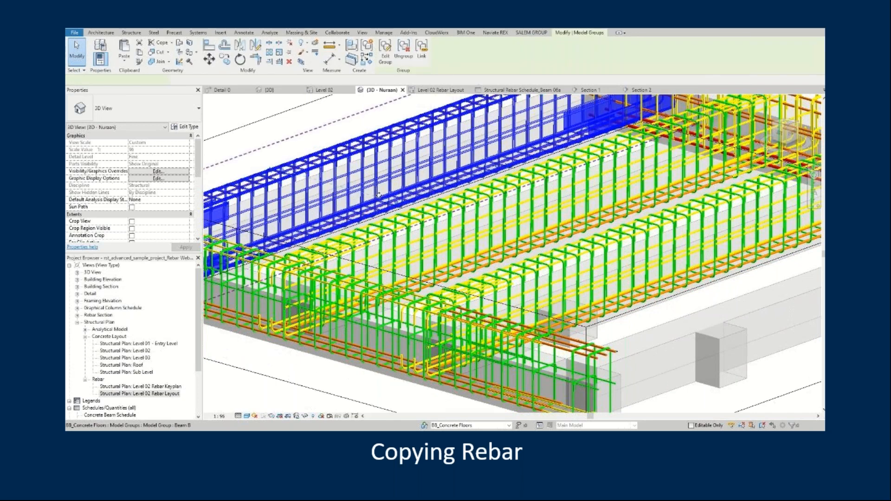
scroll(426, 233, "up", 3)
left_click(375, 59)
scroll(423, 183, "up", 2)
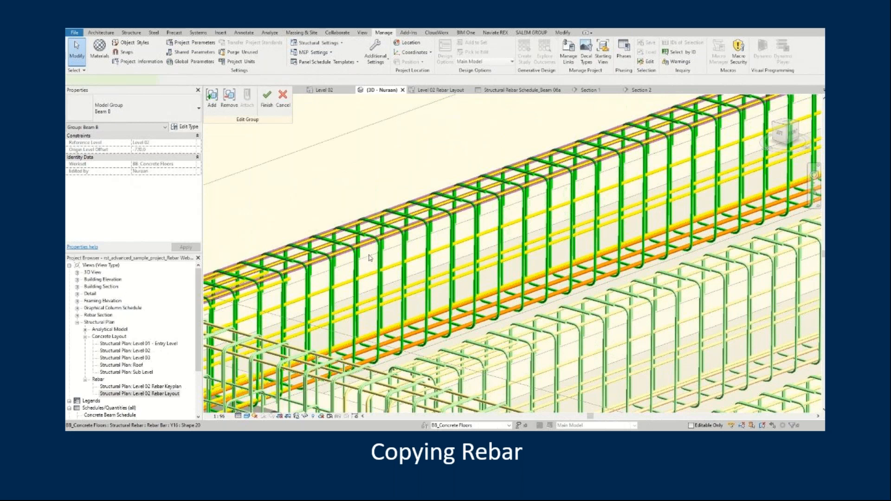
left_click(368, 253)
left_click(123, 109)
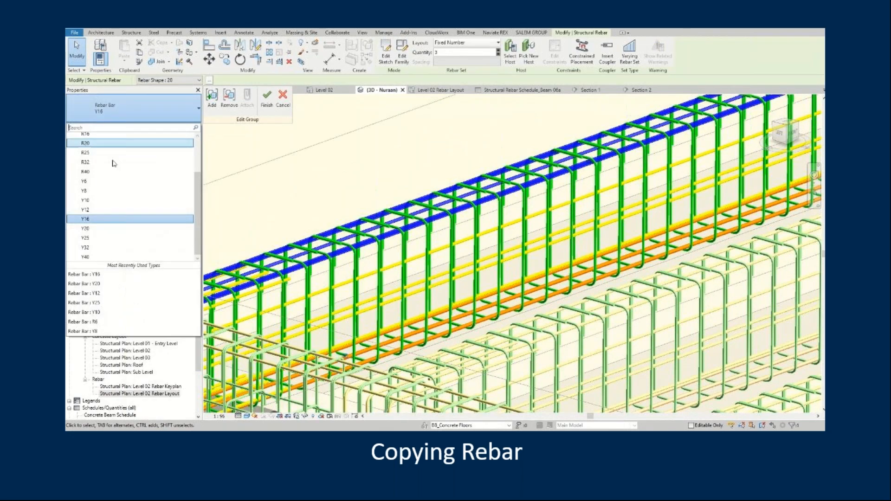
left_click(90, 239)
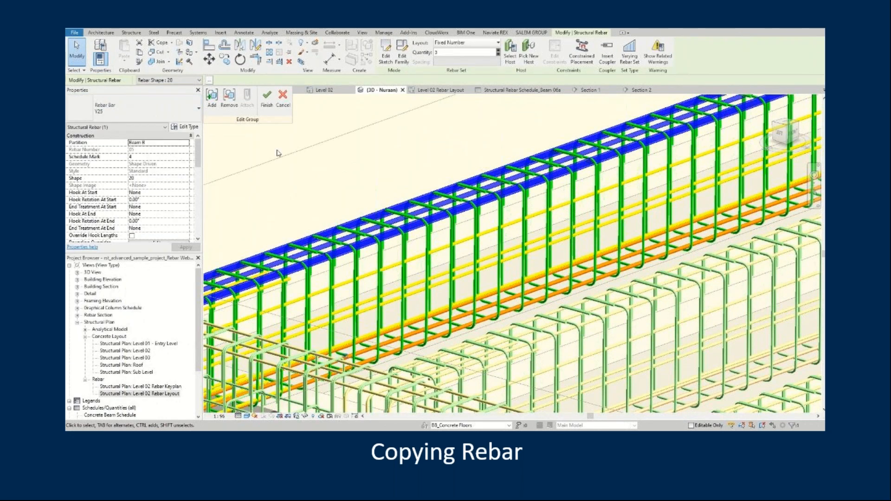
key("f")
key("g")
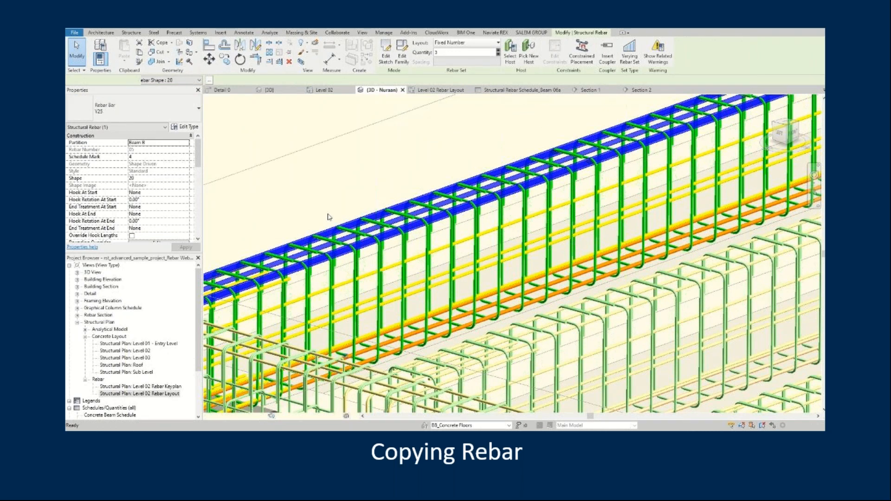
scroll(318, 209, "down", 2)
middle_click_drag(538, 262, 469, 265)
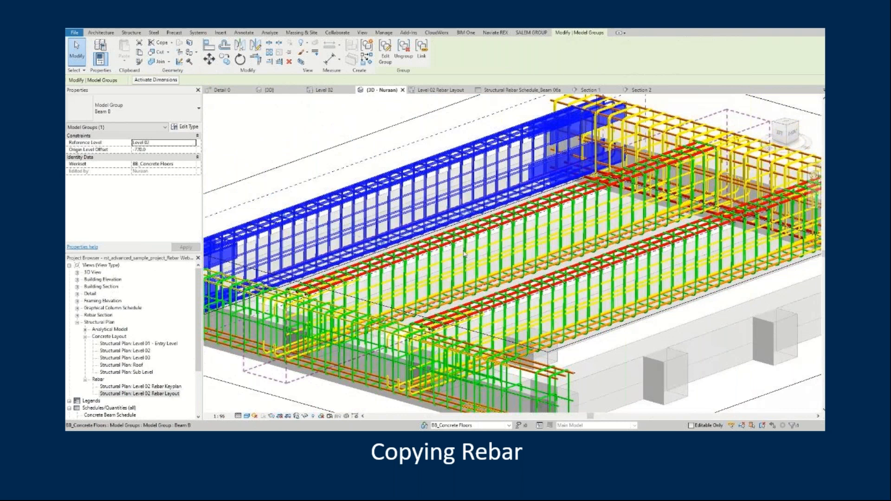
key("Escape")
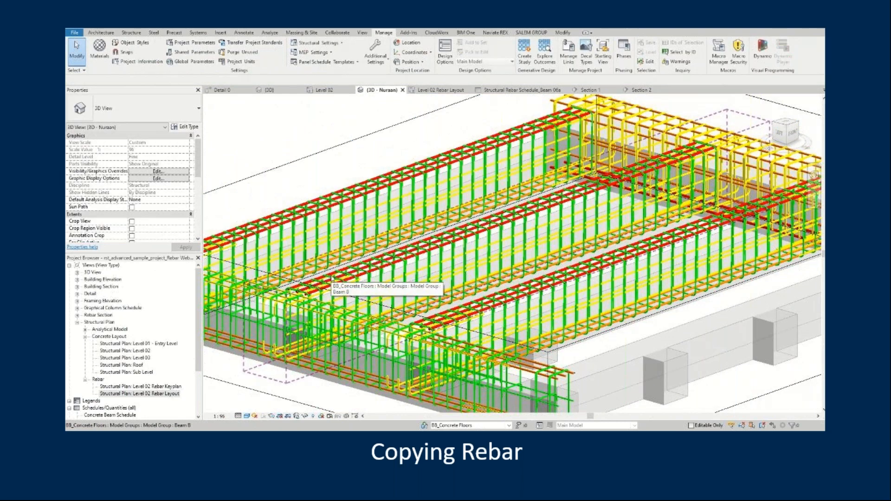
Edit the Beam B group again, set its three top bars back to type Y16 and finish the group edit.
double_click(323, 221)
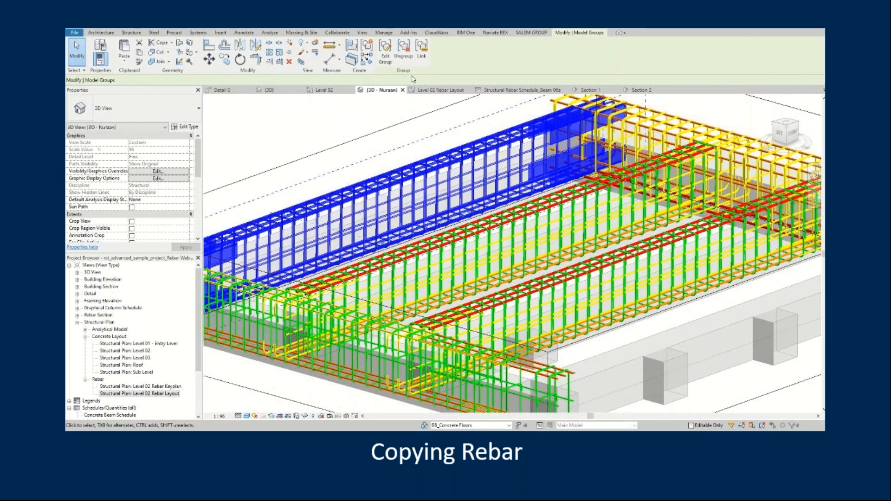
scroll(264, 224, "up", 3)
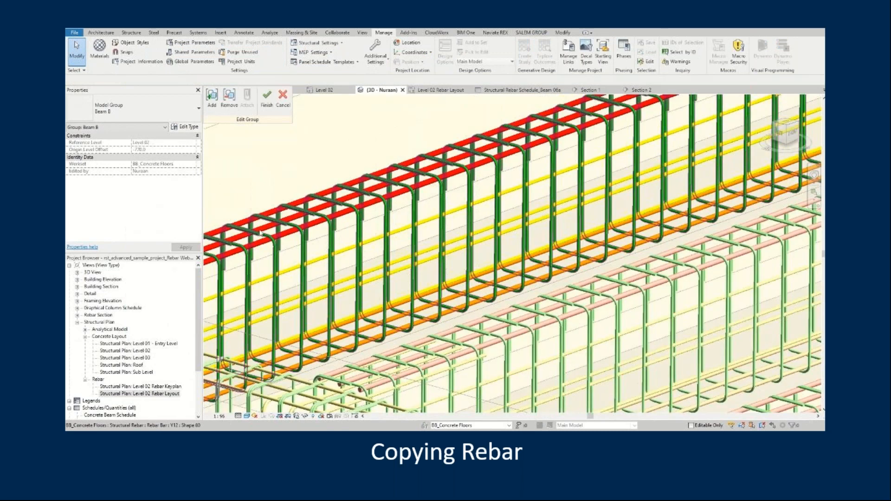
left_click(245, 192)
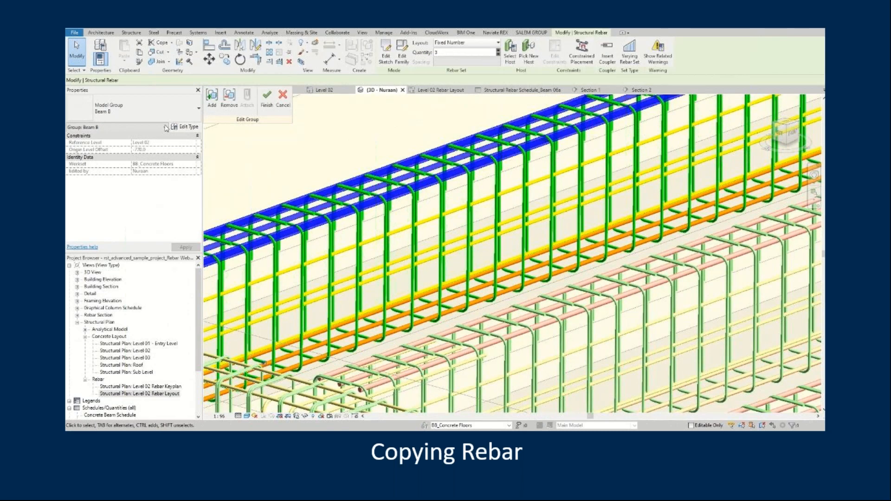
left_click(139, 107)
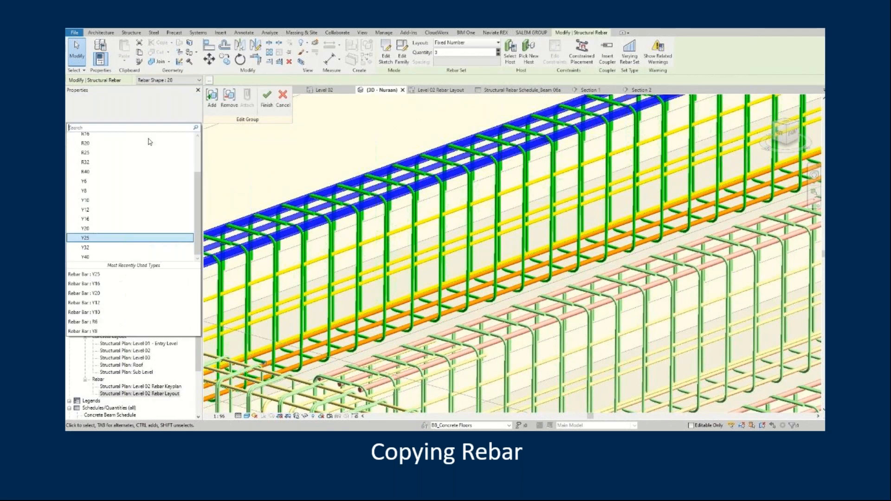
left_click(97, 219)
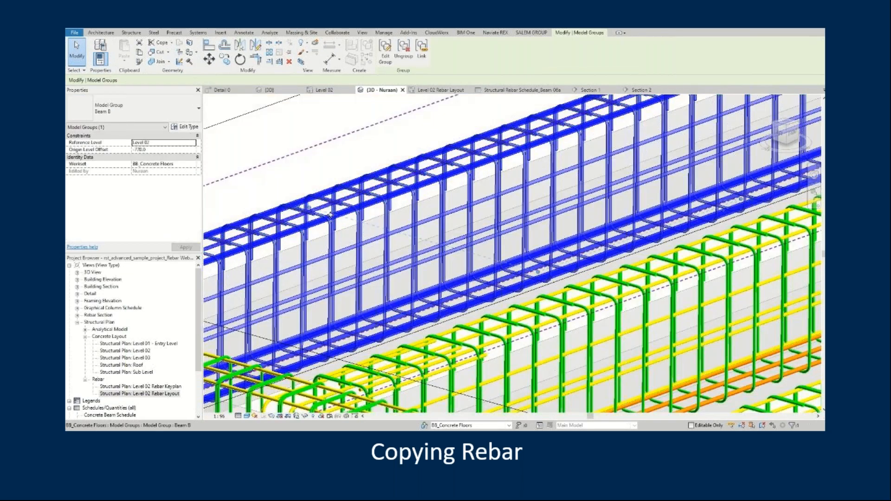
scroll(330, 215, "down", 2)
middle_click_drag(330, 215, 455, 239)
key("Escape")
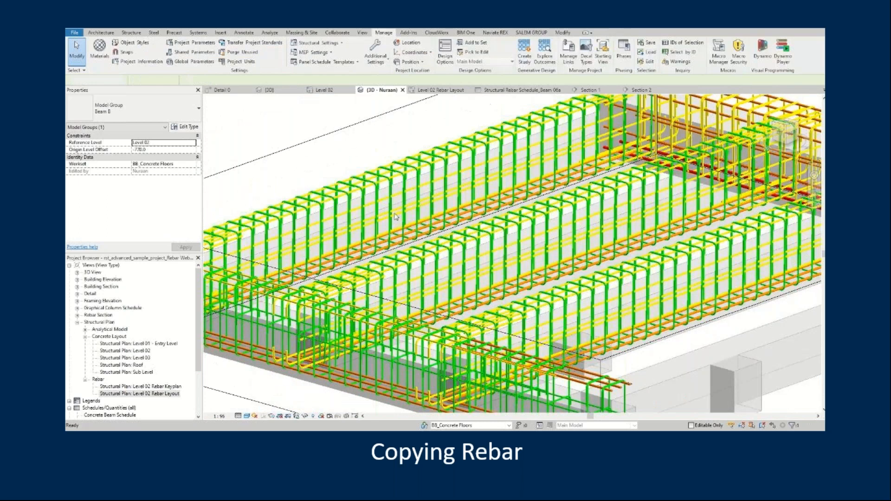
scroll(395, 217, "down", 2)
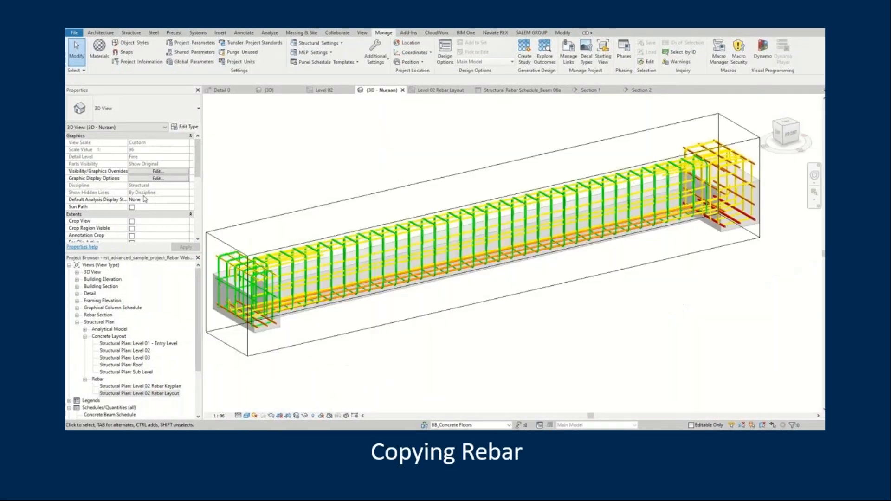
left_click(92, 413)
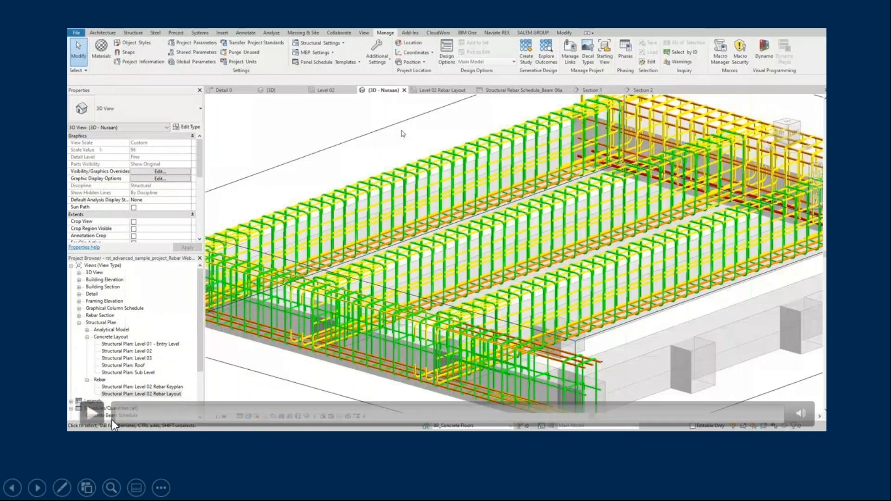
left_click(99, 411)
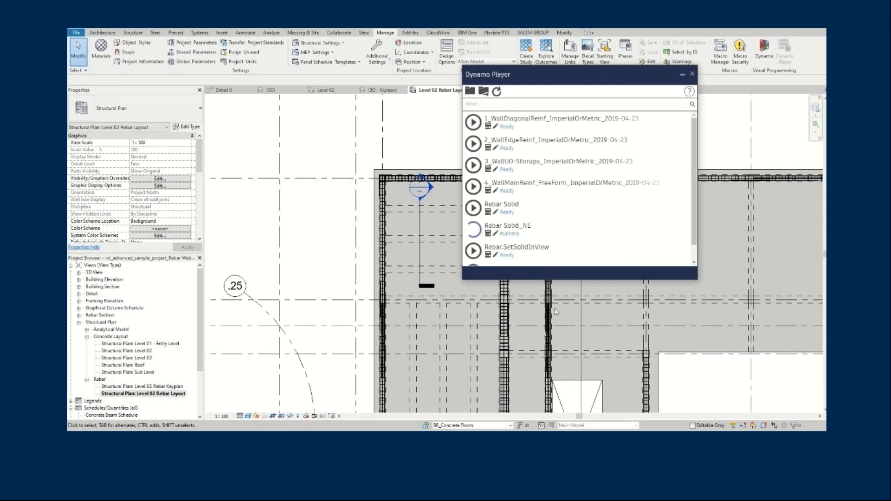
Minimise Dynamo Player and examine the Level 02 Rebar Layout plan for more cross beams without reinforcement.
left_click(682, 76)
middle_click_drag(530, 354, 497, 197)
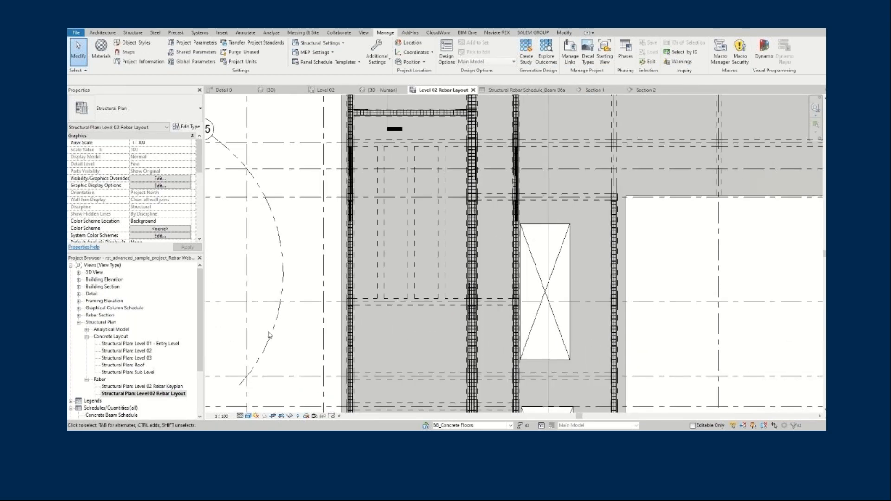
scroll(453, 208, "down", 1)
middle_click_drag(463, 370, 450, 253)
middle_click_drag(446, 297, 432, 181)
middle_click_drag(445, 359, 432, 226)
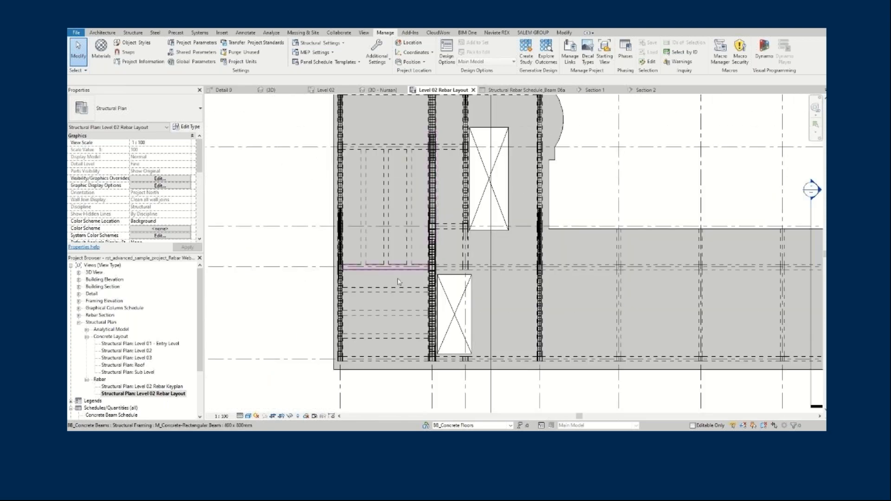
middle_click_drag(413, 157, 411, 361)
middle_click_drag(411, 224, 407, 381)
middle_click_drag(410, 159, 408, 341)
scroll(382, 258, "up", 1)
Copy the northernmost Beam B group, with multiple copies on, from its host beam's lower edge onto the first unreinforced cross beam at the wing's southern end.
left_click(382, 266)
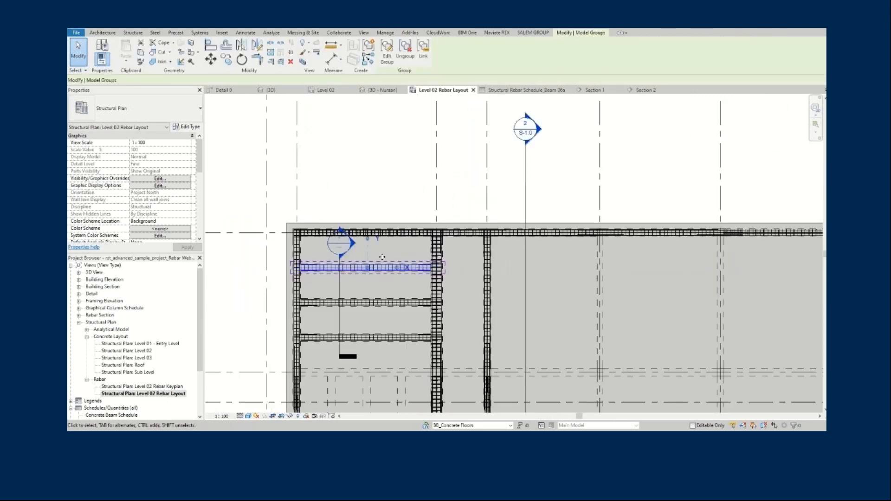
left_click(227, 60)
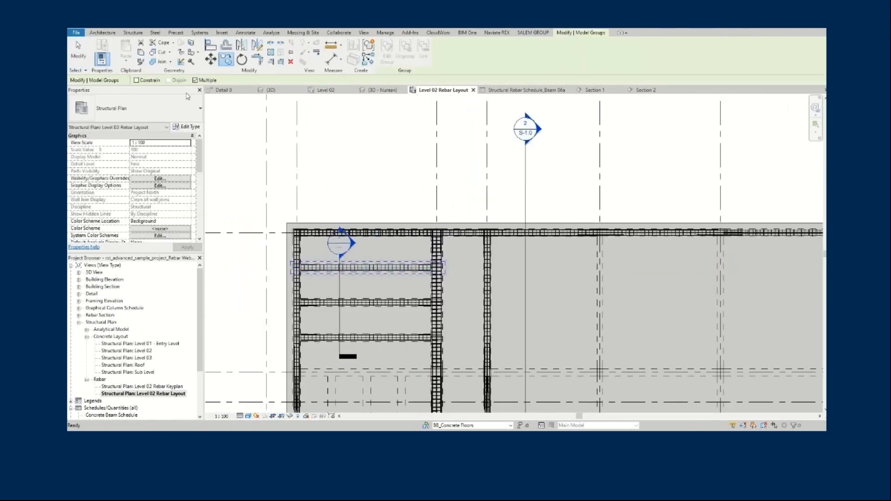
scroll(376, 278, "up", 1)
left_click(381, 256)
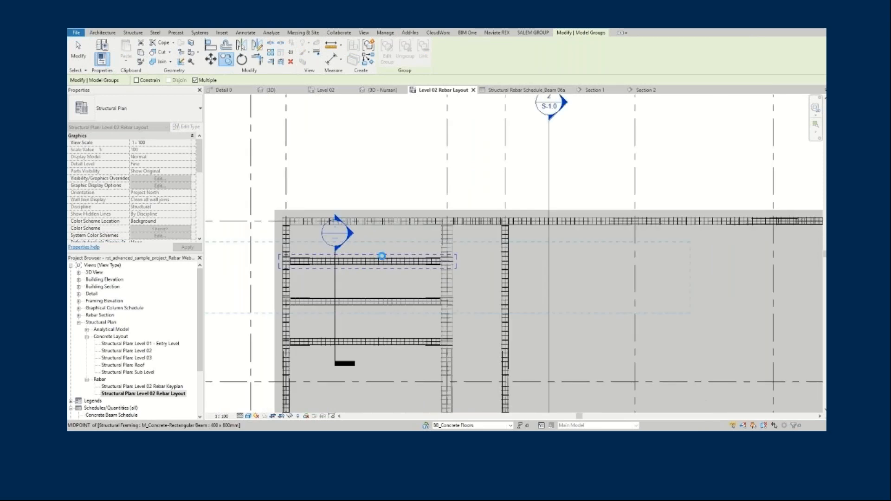
scroll(382, 258, "up", 5)
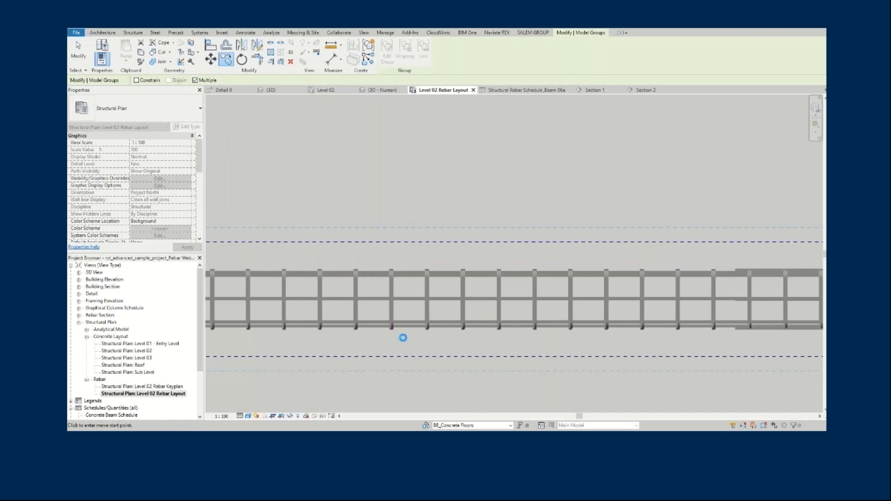
left_click(403, 338)
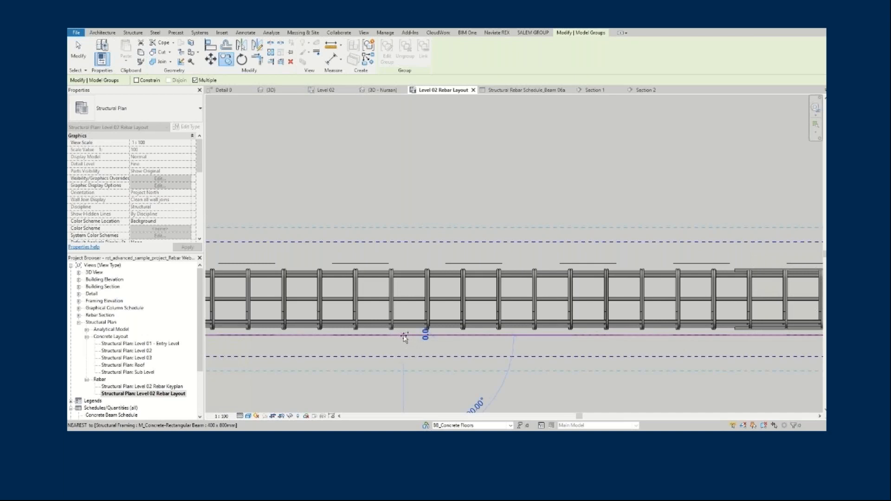
scroll(404, 336, "down", 4)
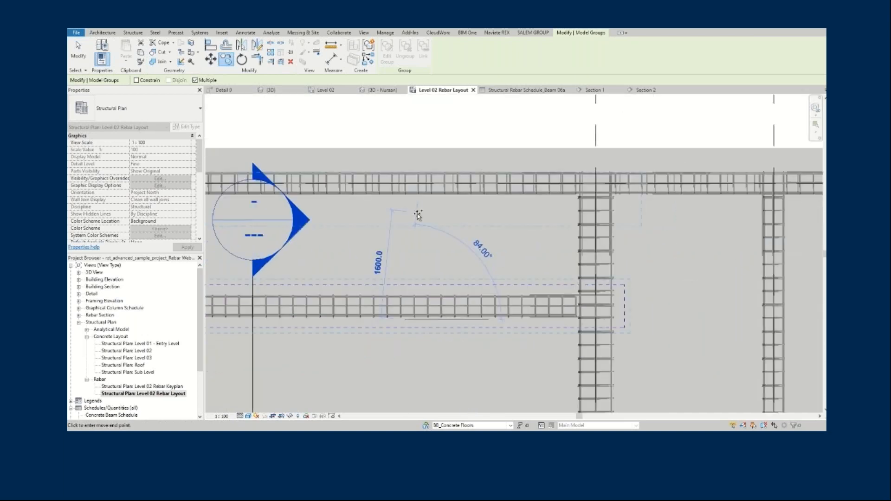
scroll(417, 215, "down", 5)
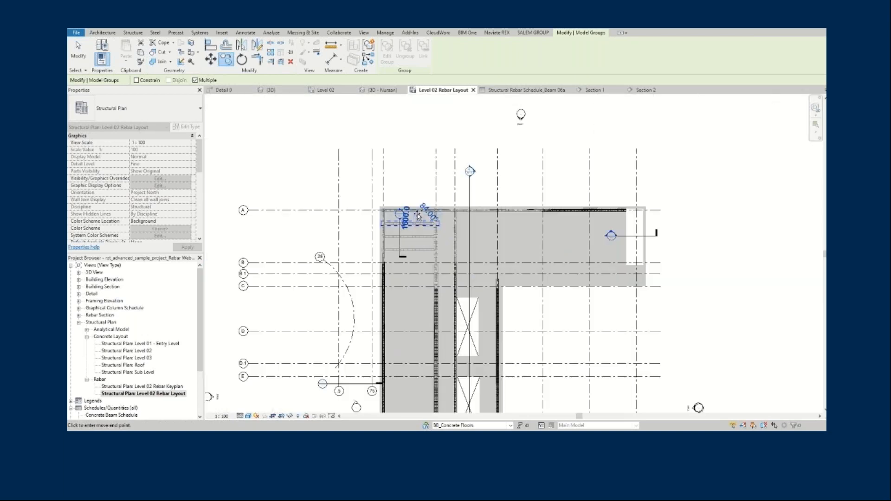
scroll(417, 215, "down", 3)
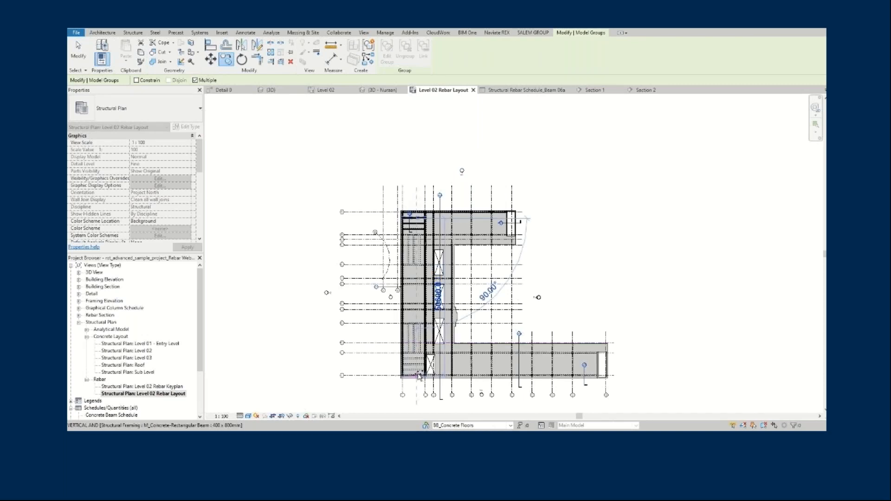
scroll(418, 373, "up", 8)
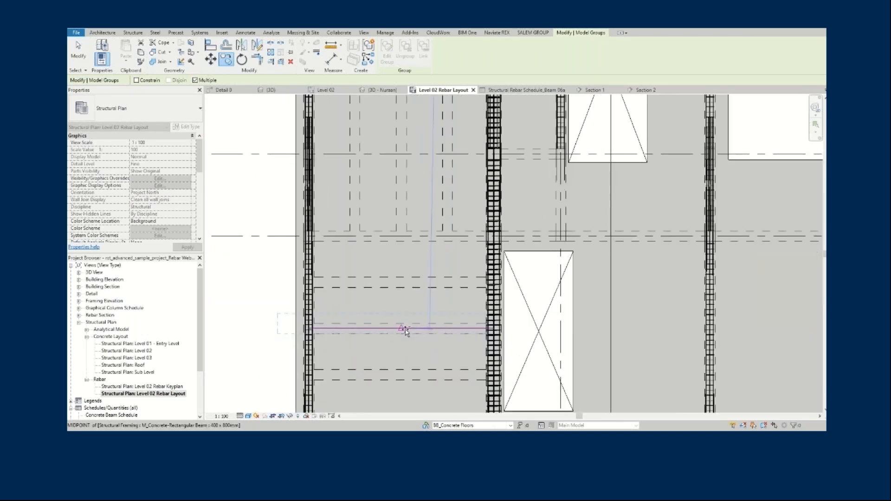
scroll(407, 320, "up", 1)
scroll(418, 305, "up", 2)
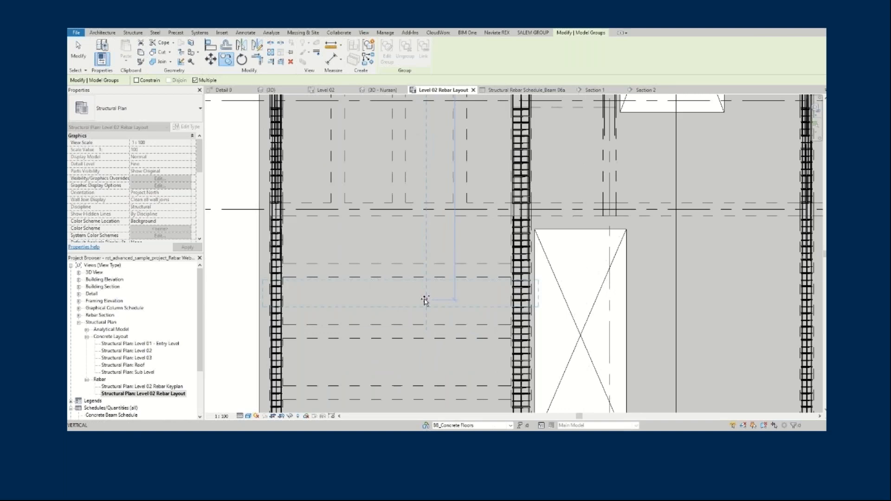
left_click(424, 278)
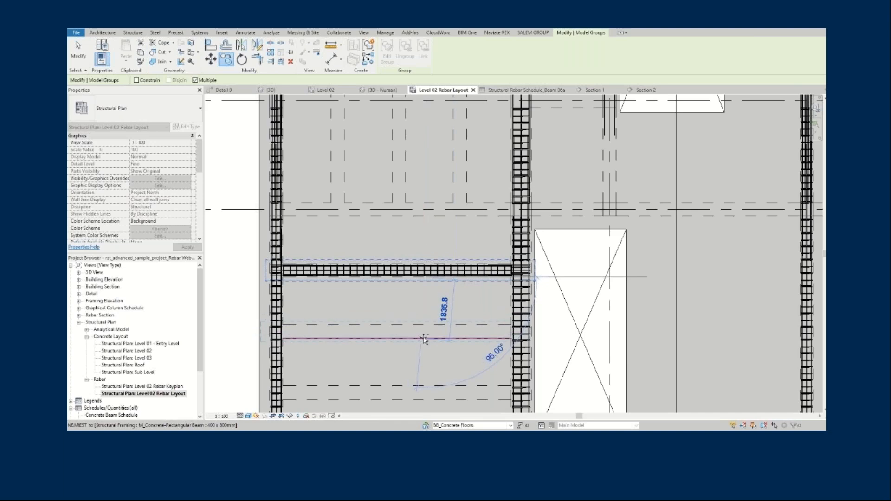
Place two more Beam B copies on the next two parallel cross beams and end the copy command.
left_click(424, 339)
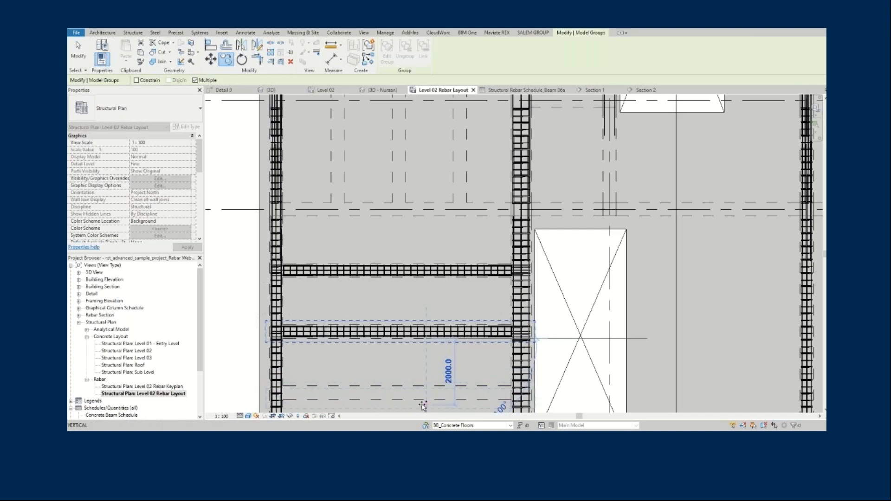
left_click(431, 373)
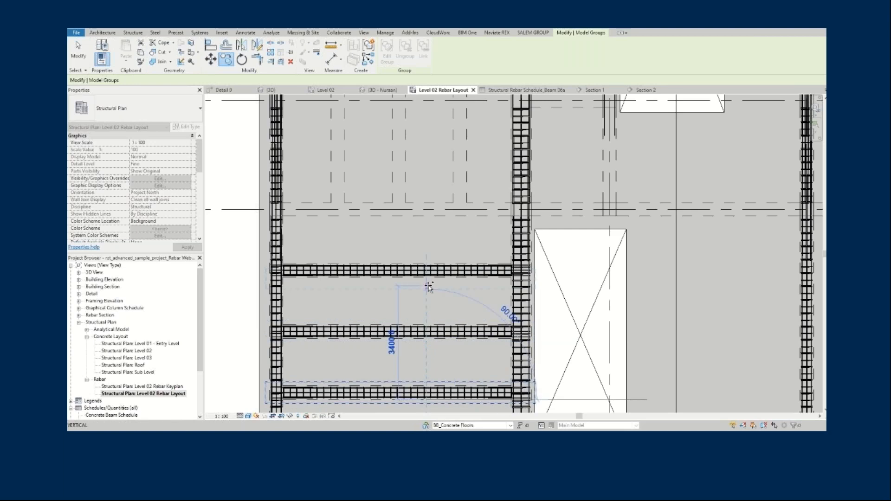
scroll(429, 287, "down", 4)
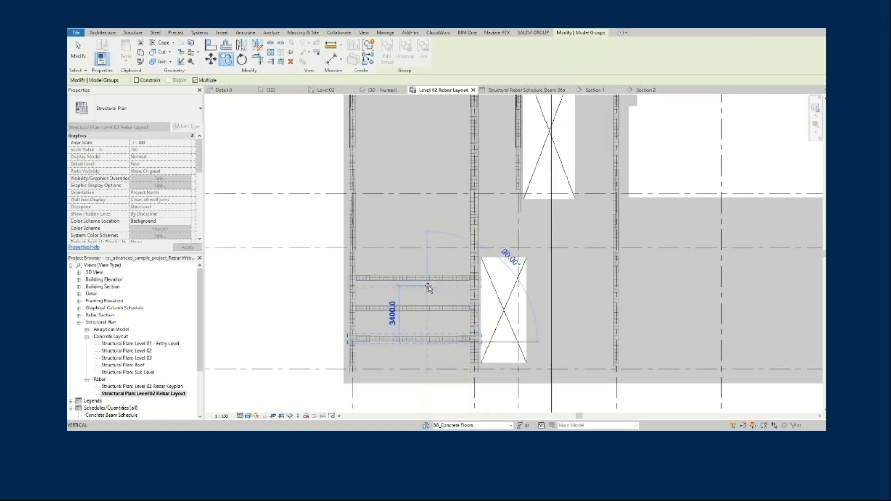
left_click(431, 344)
key("Escape")
key("Escape")
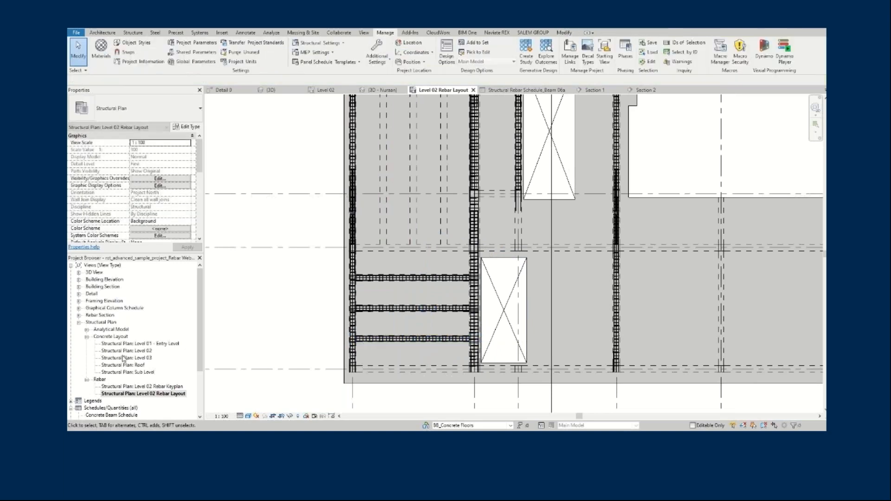
Open the rebar 3D view and extend its section box along the wing to include the cross beams at the far end.
left_click(78, 273)
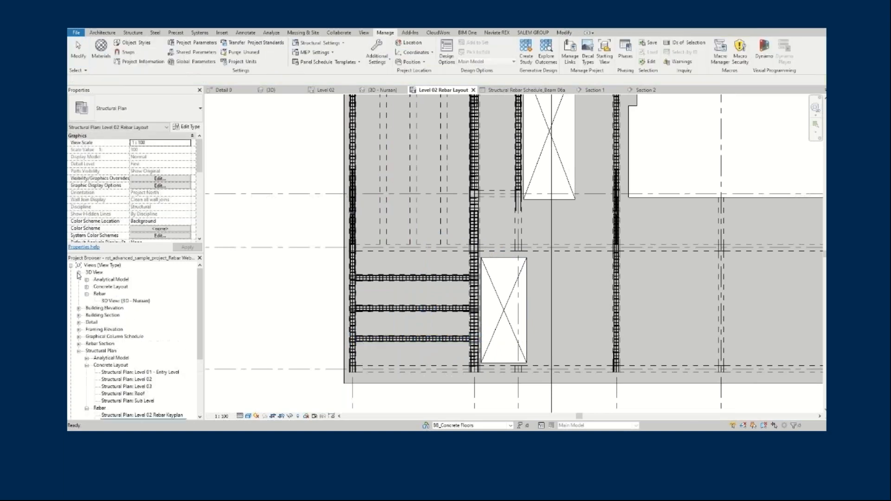
double_click(111, 302)
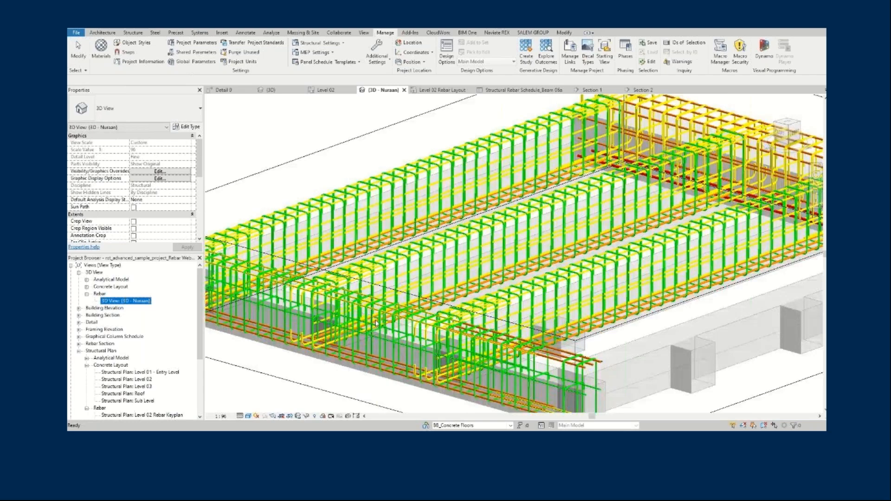
scroll(374, 288, "down", 10)
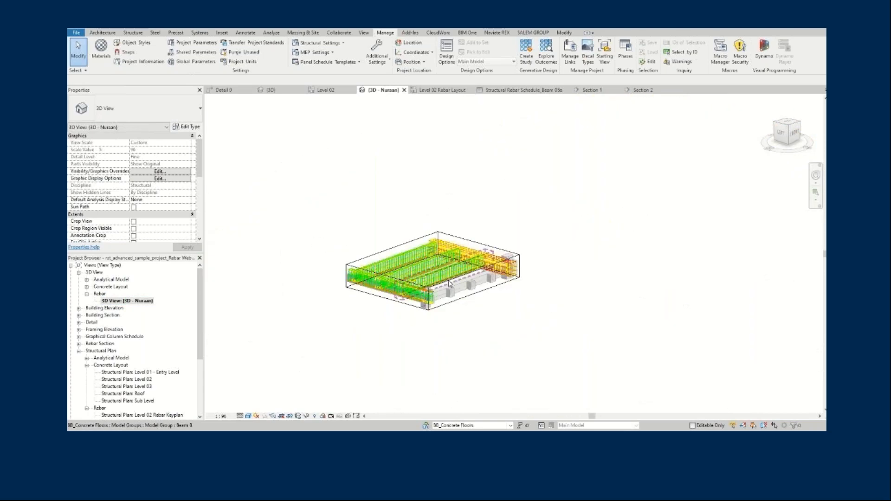
scroll(400, 234, "down", 4)
left_click(400, 237)
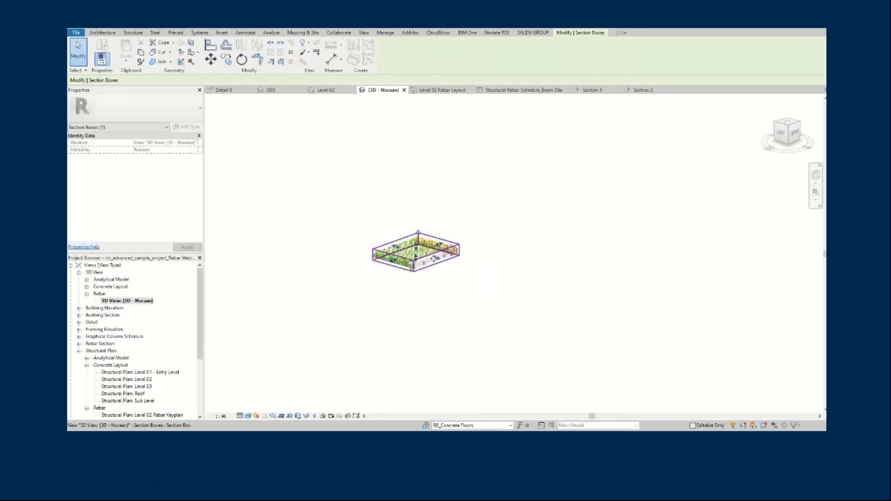
left_click_drag(462, 257, 668, 369)
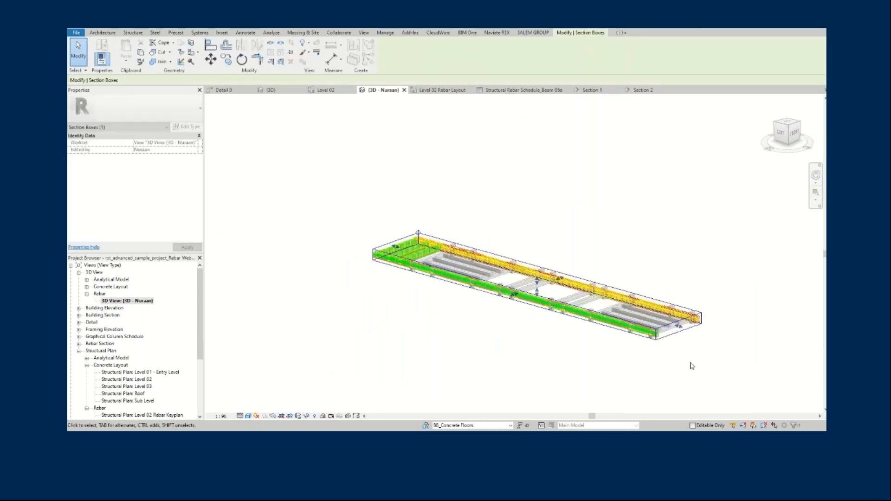